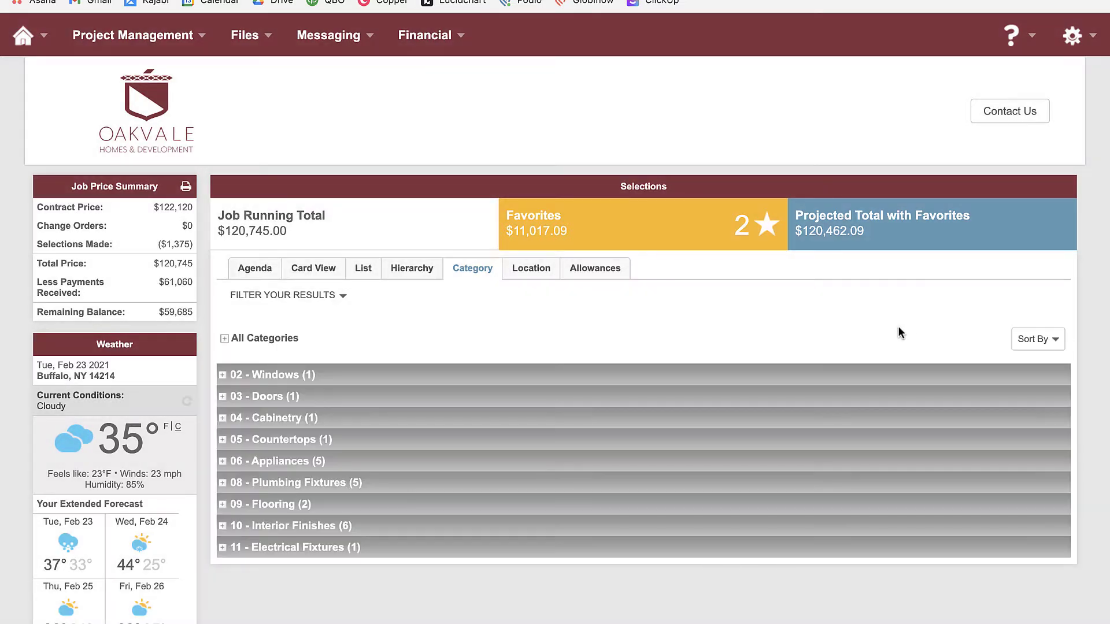
Show the Selections in Agenda view and scroll the deadline-sorted Available Selections list
{"action": "left_click", "coordinate": [252, 275]}
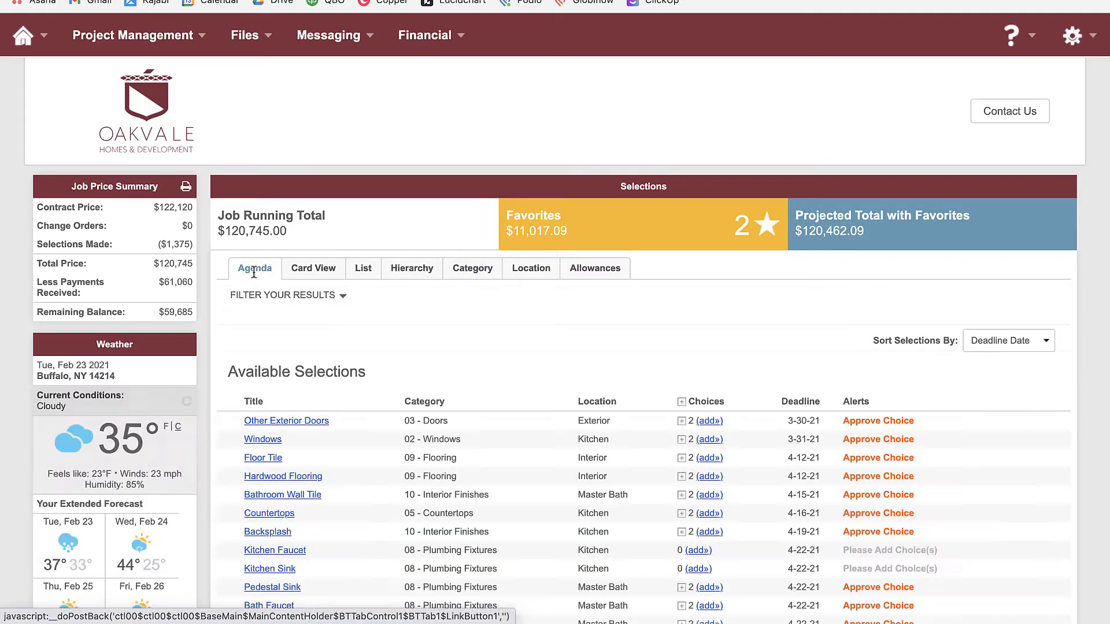
{"action": "scroll", "coordinate": [602, 341], "scroll_direction": "down", "scroll_amount": 2}
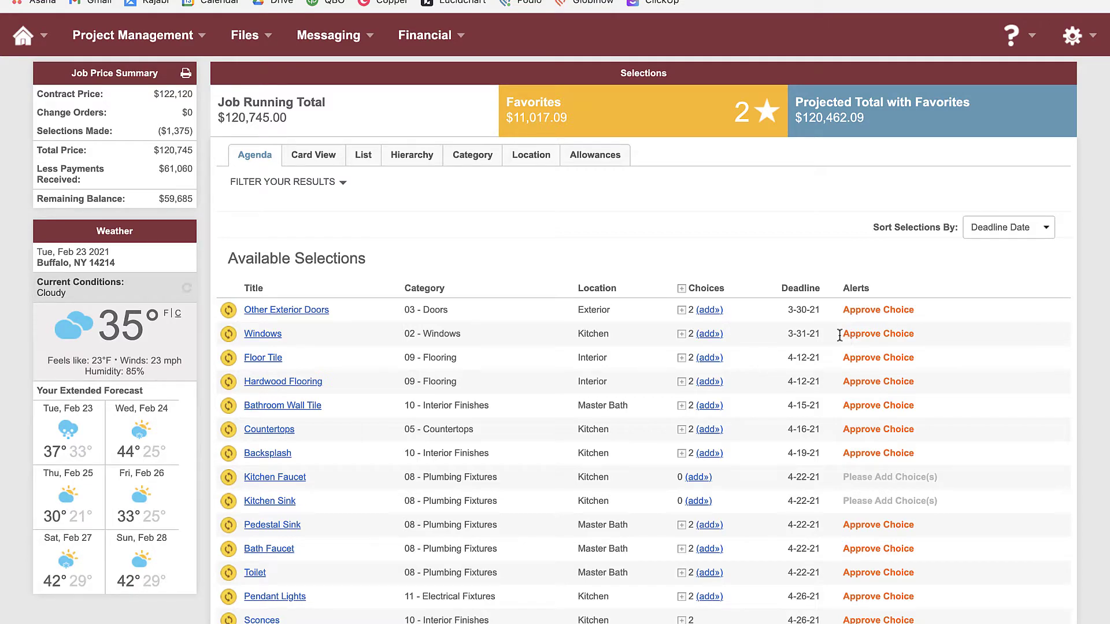
{"action": "scroll", "coordinate": [683, 327], "scroll_direction": "up", "scroll_amount": 2}
{"action": "scroll", "coordinate": [683, 327], "scroll_direction": "down", "scroll_amount": 1}
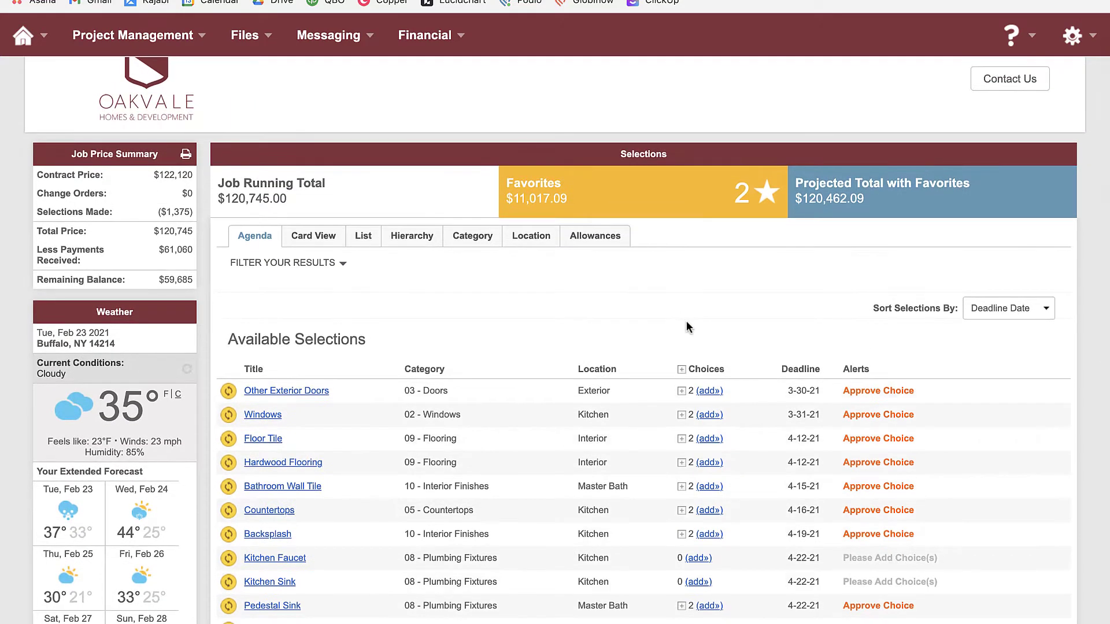
{"action": "scroll", "coordinate": [687, 327], "scroll_direction": "down", "scroll_amount": 1}
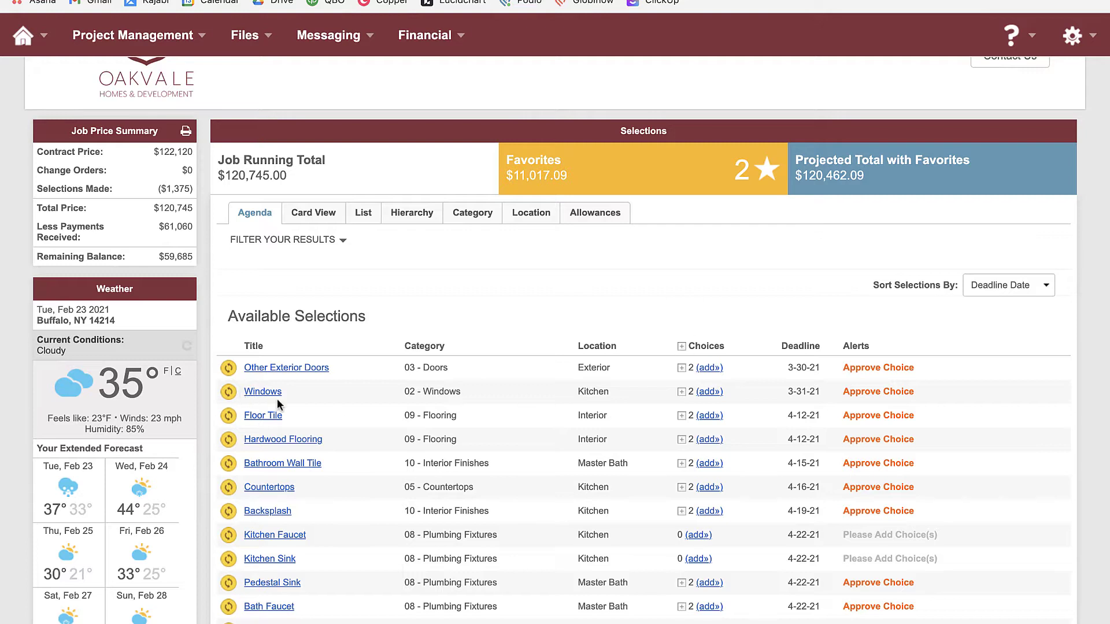
Expand Windows to reveal Pella Architect ($12,228.94) and Pella Lifestyle - Double Hung ($10,597.69)
{"action": "left_click", "coordinate": [681, 393]}
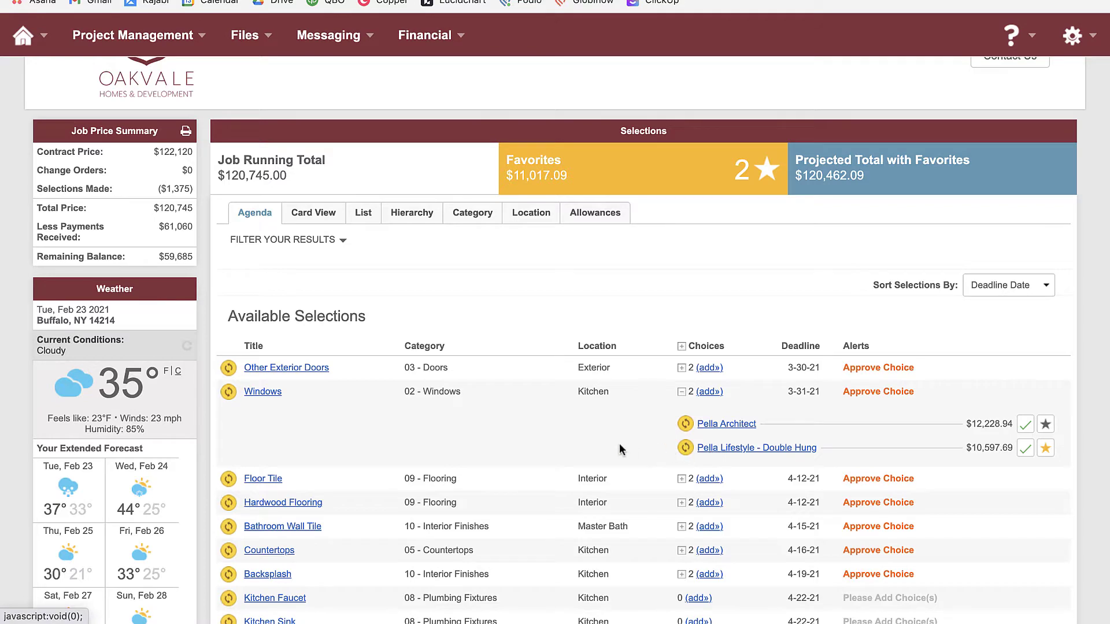
{"action": "scroll", "coordinate": [586, 440], "scroll_direction": "down", "scroll_amount": 2}
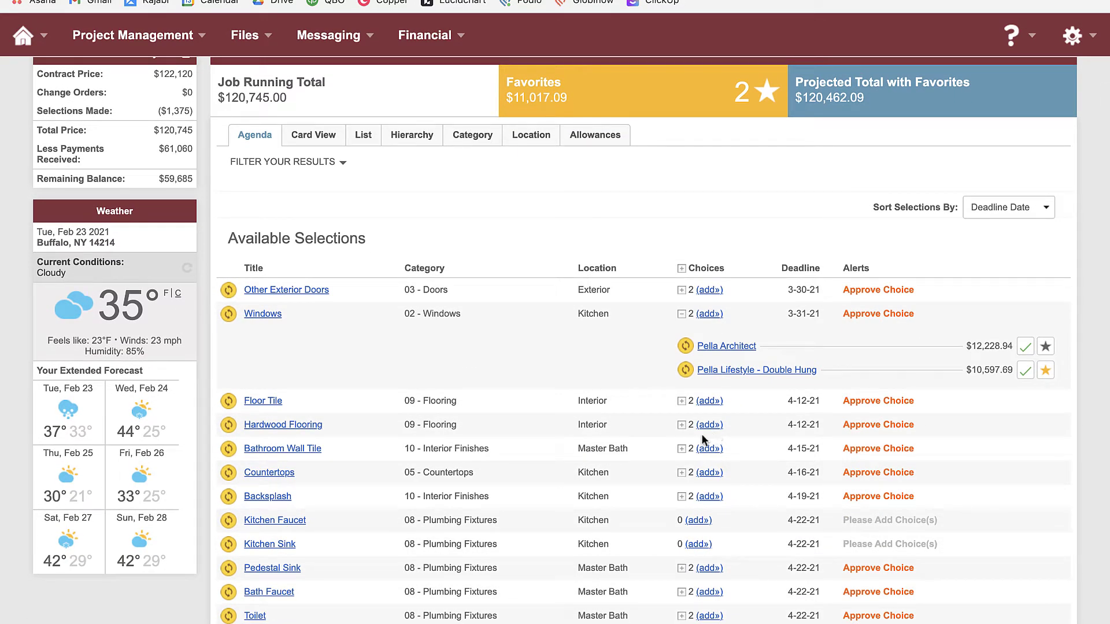
{"action": "scroll", "coordinate": [424, 483], "scroll_direction": "down", "scroll_amount": 2}
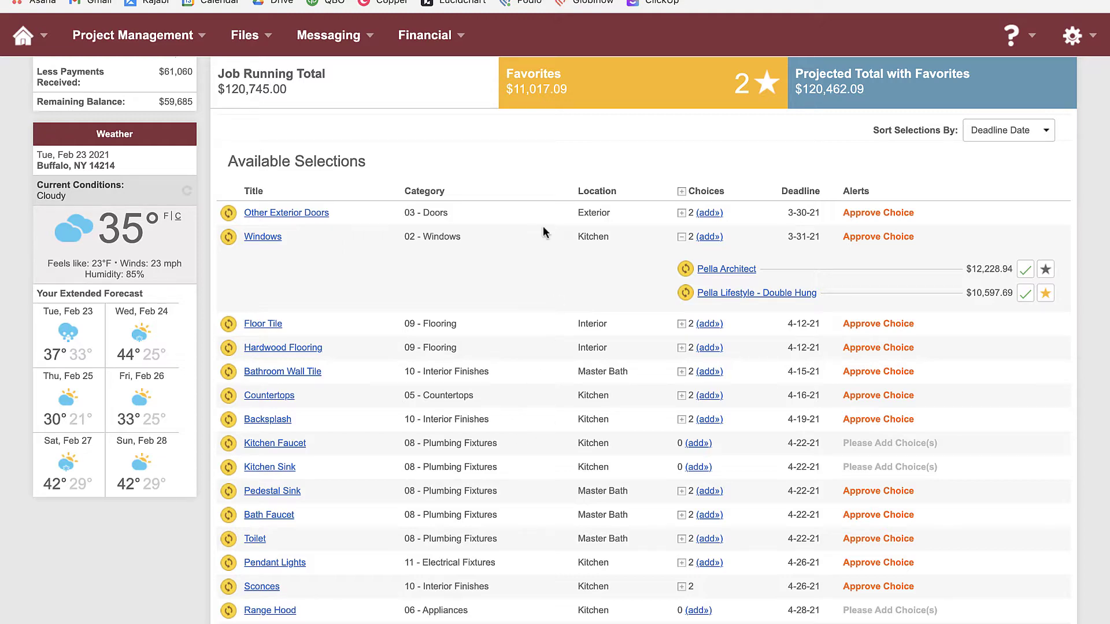
{"action": "scroll", "coordinate": [536, 251], "scroll_direction": "up", "scroll_amount": 2}
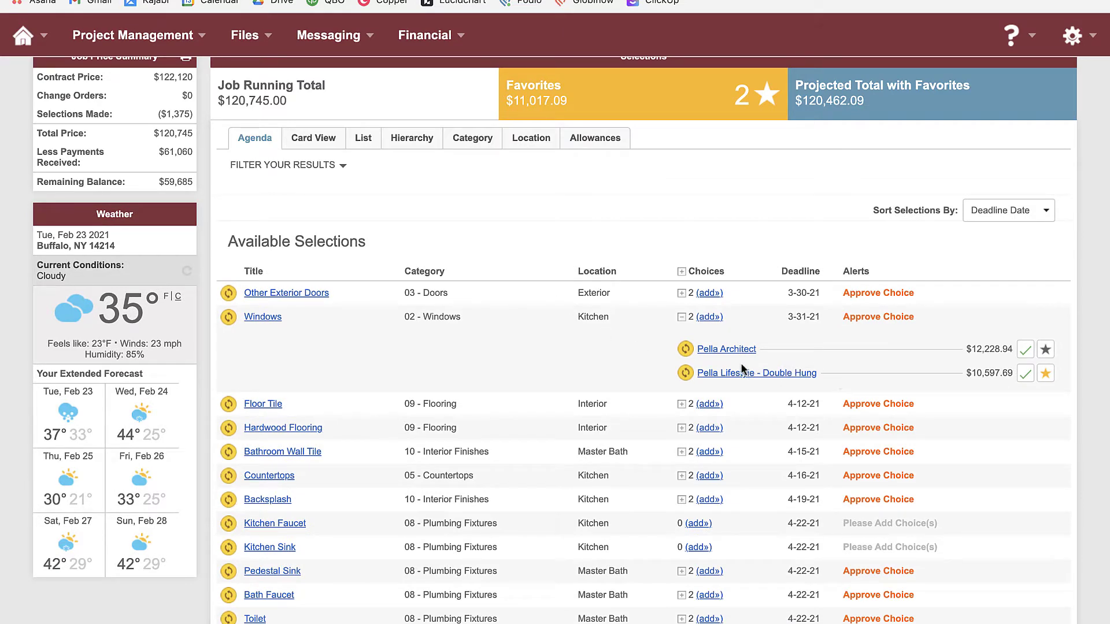
{"action": "scroll", "coordinate": [463, 307], "scroll_direction": "up", "scroll_amount": 3}
{"action": "scroll", "coordinate": [464, 308], "scroll_direction": "down", "scroll_amount": 4}
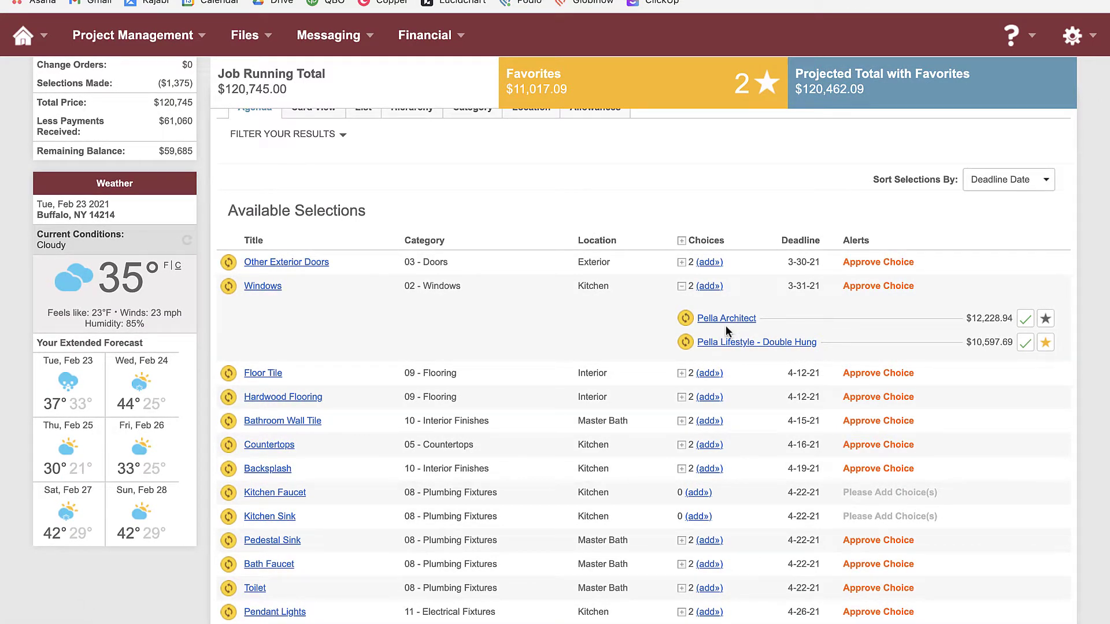
{"action": "scroll", "coordinate": [872, 373], "scroll_direction": "up", "scroll_amount": 3}
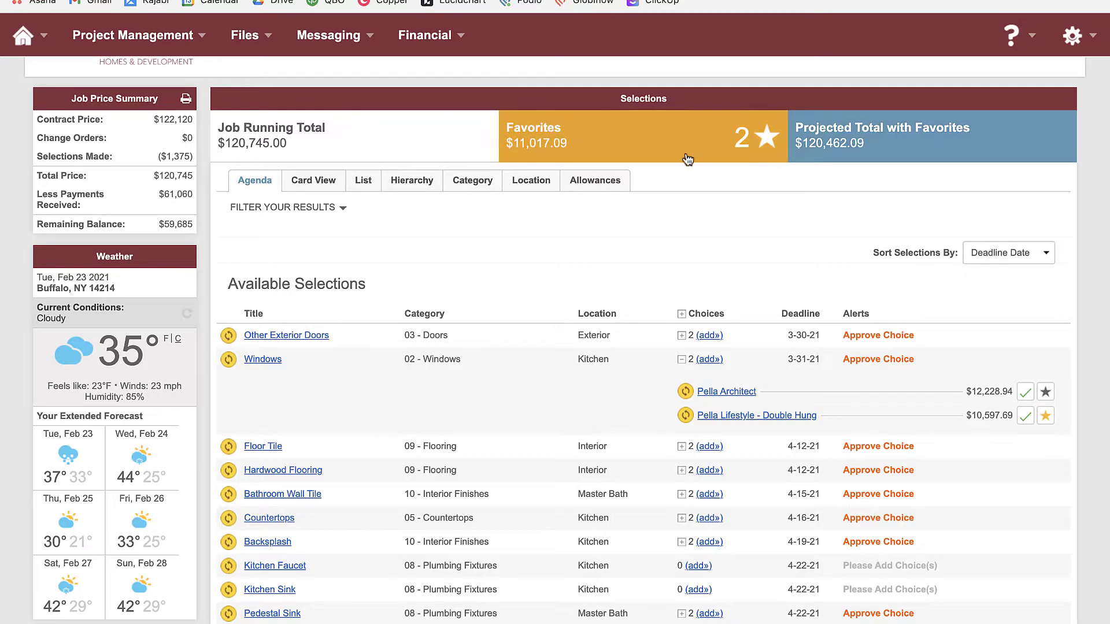
Open Pella Architect's details, view its pella.com product page, and review price and cost code
{"action": "left_click", "coordinate": [721, 393]}
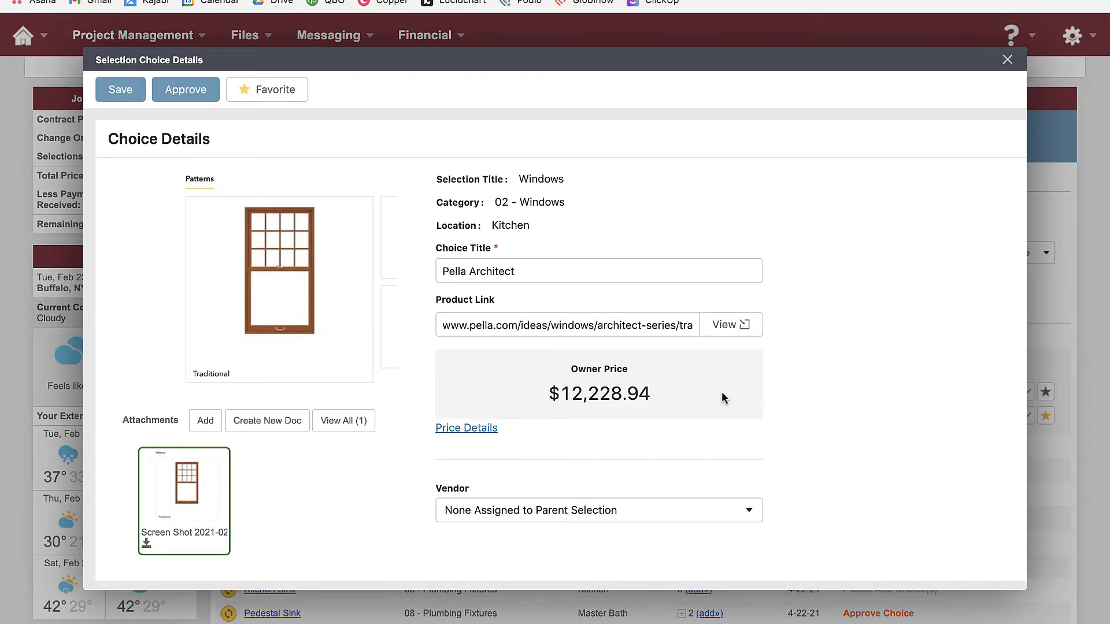
{"action": "left_click", "coordinate": [727, 325]}
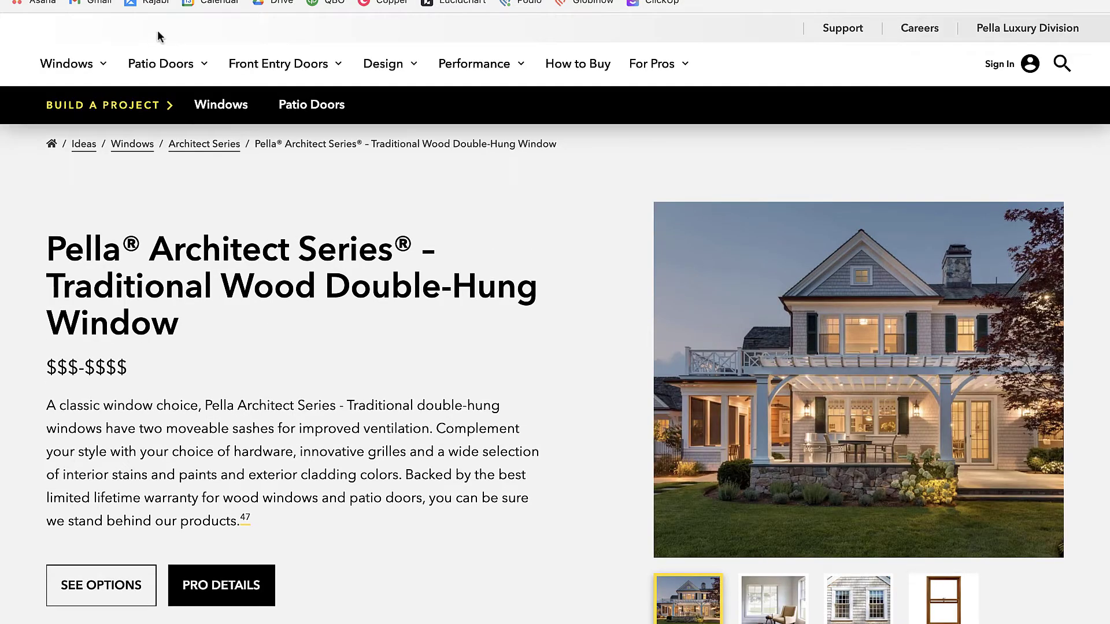
{"action": "key", "text": "super+w"}
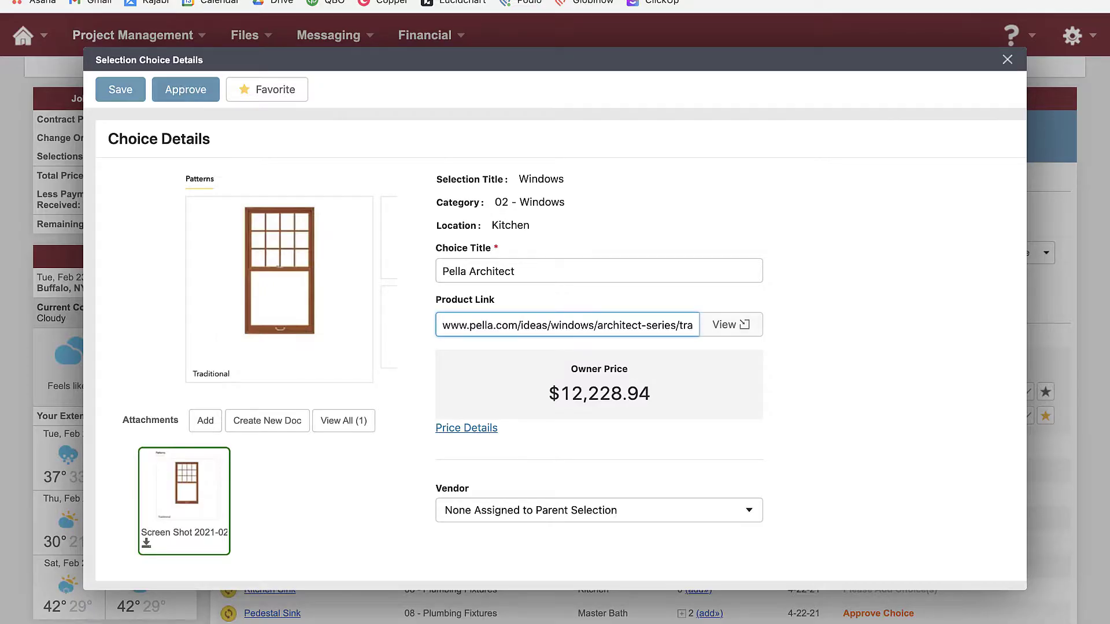
{"action": "scroll", "coordinate": [428, 384], "scroll_direction": "down", "scroll_amount": 6}
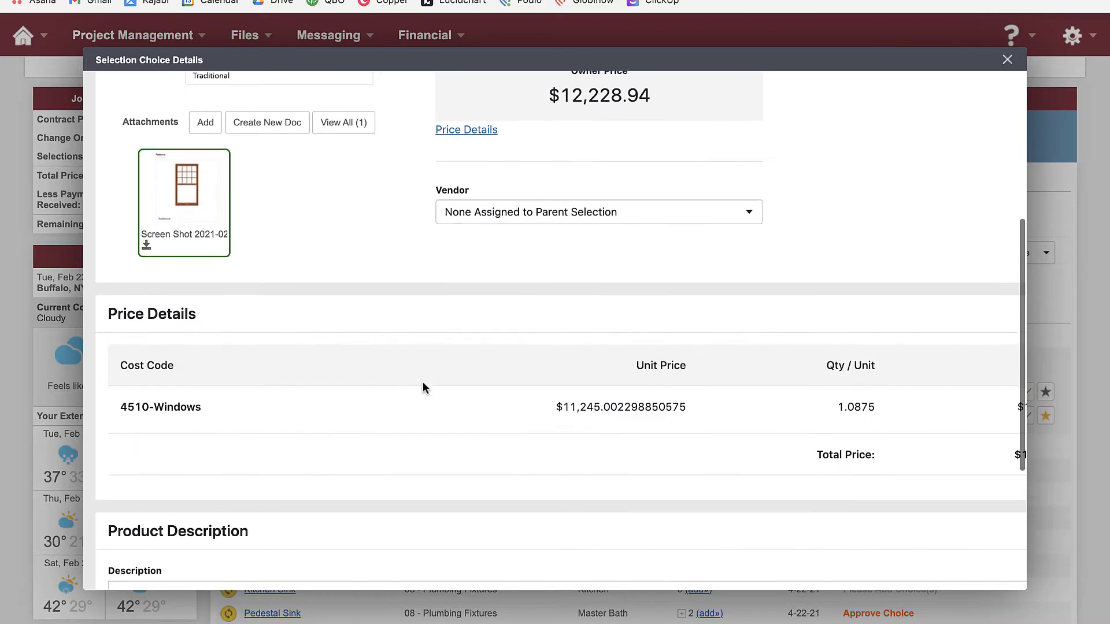
{"action": "scroll", "coordinate": [422, 382], "scroll_direction": "down", "scroll_amount": 3}
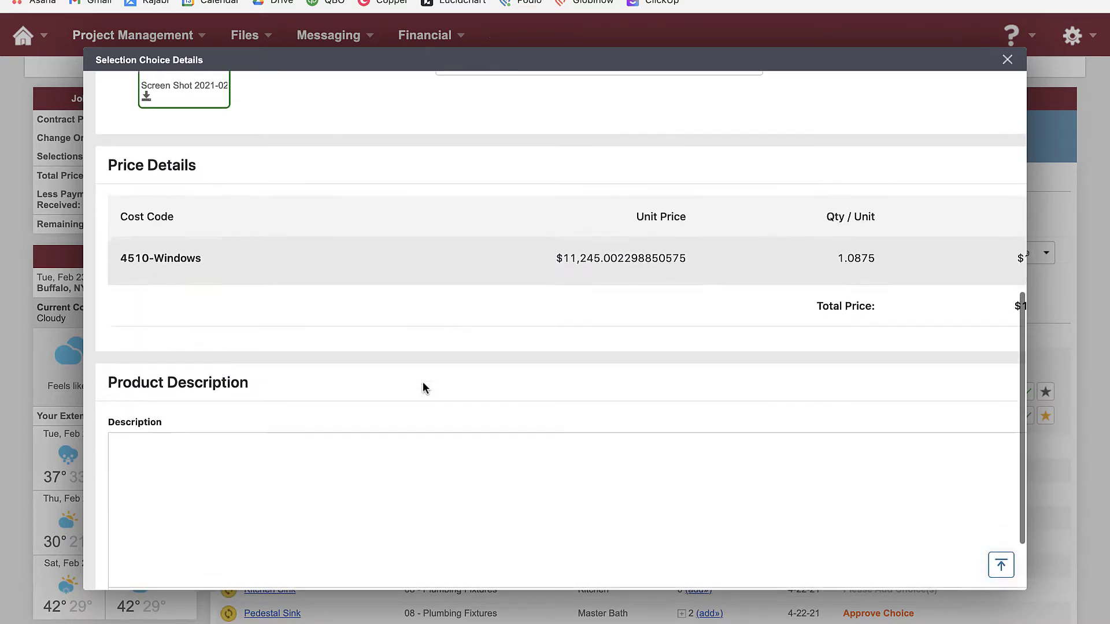
{"action": "scroll", "coordinate": [422, 381], "scroll_direction": "up", "scroll_amount": 10}
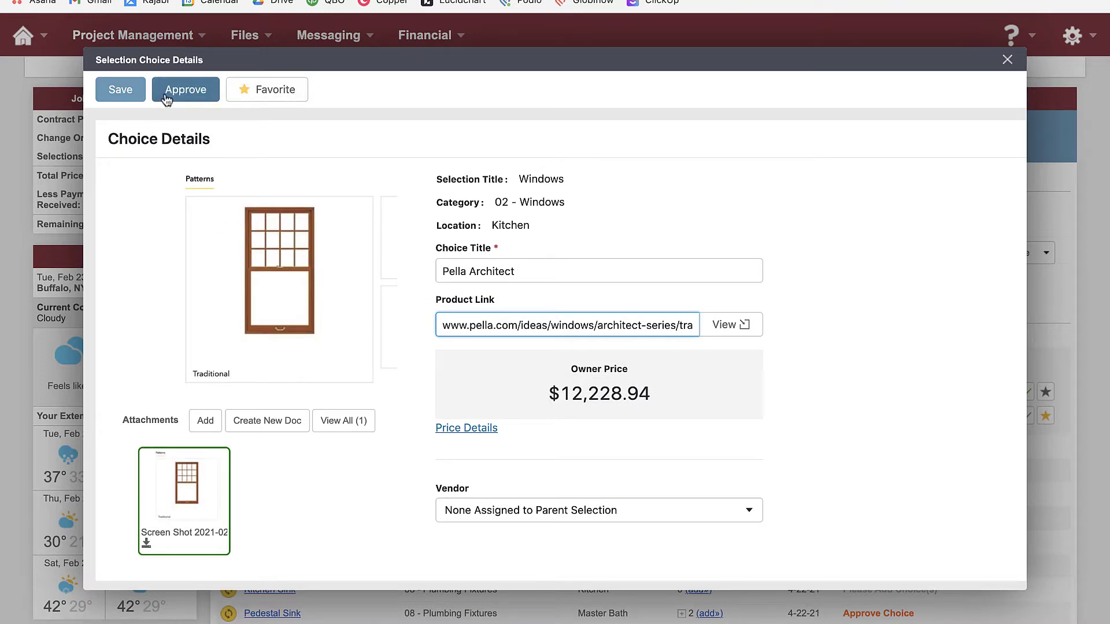
Close Pella Architect's details and back out of its approval view without approving
{"action": "left_click", "coordinate": [1008, 60]}
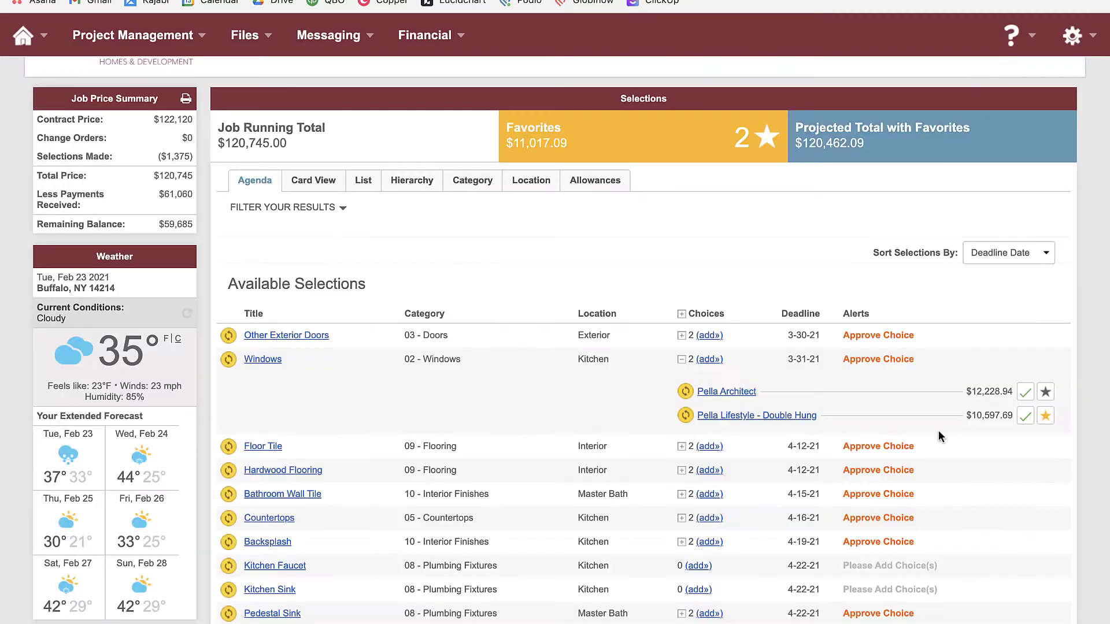
{"action": "left_click", "coordinate": [1025, 394]}
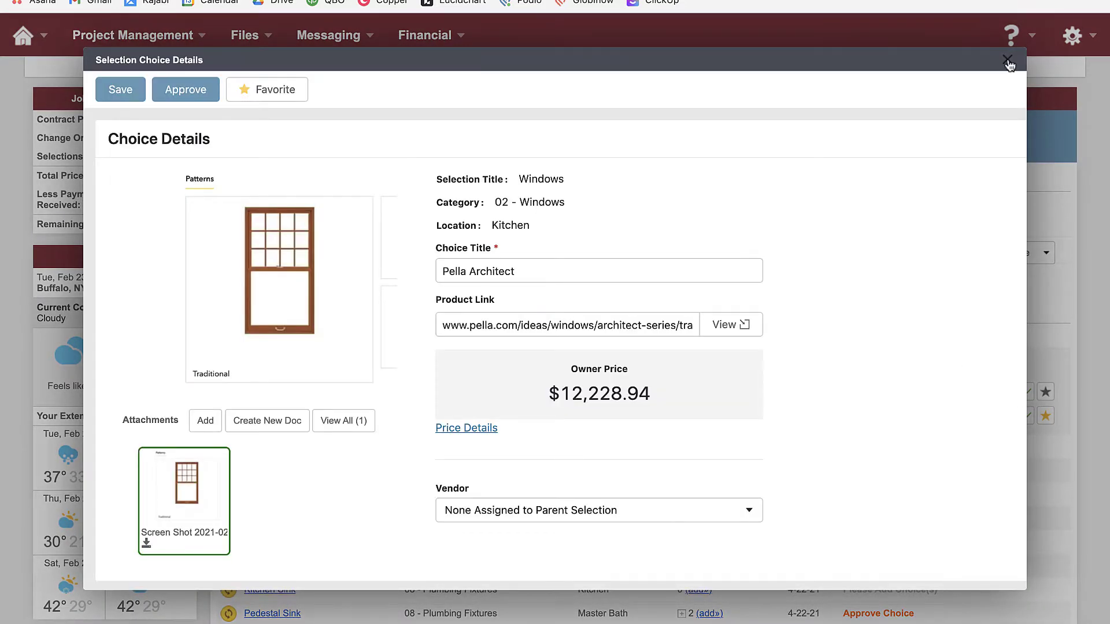
{"action": "left_click", "coordinate": [1007, 60]}
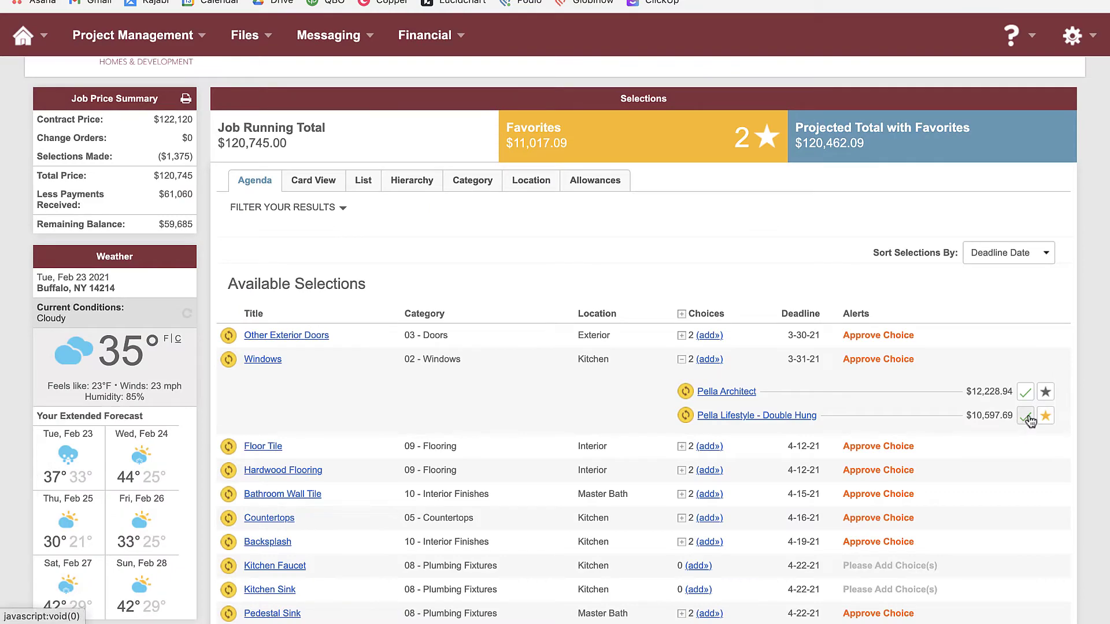
Approve Pella Lifestyle - Double Hung with the binding-signature box ticked and a drawn signature
{"action": "left_click", "coordinate": [1025, 416]}
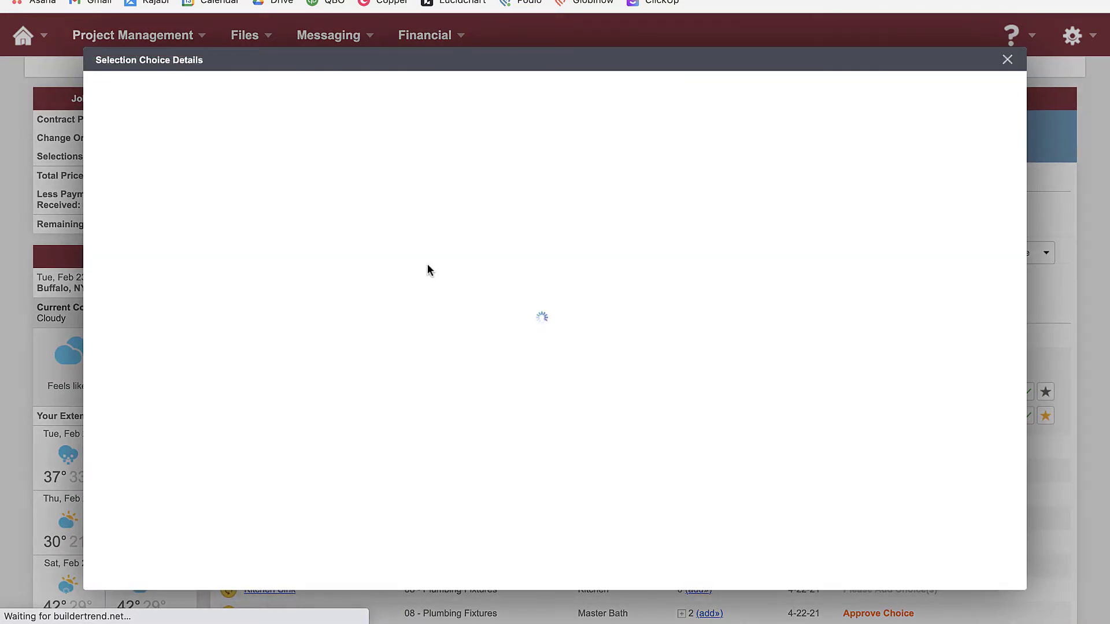
{"action": "left_click", "coordinate": [162, 88]}
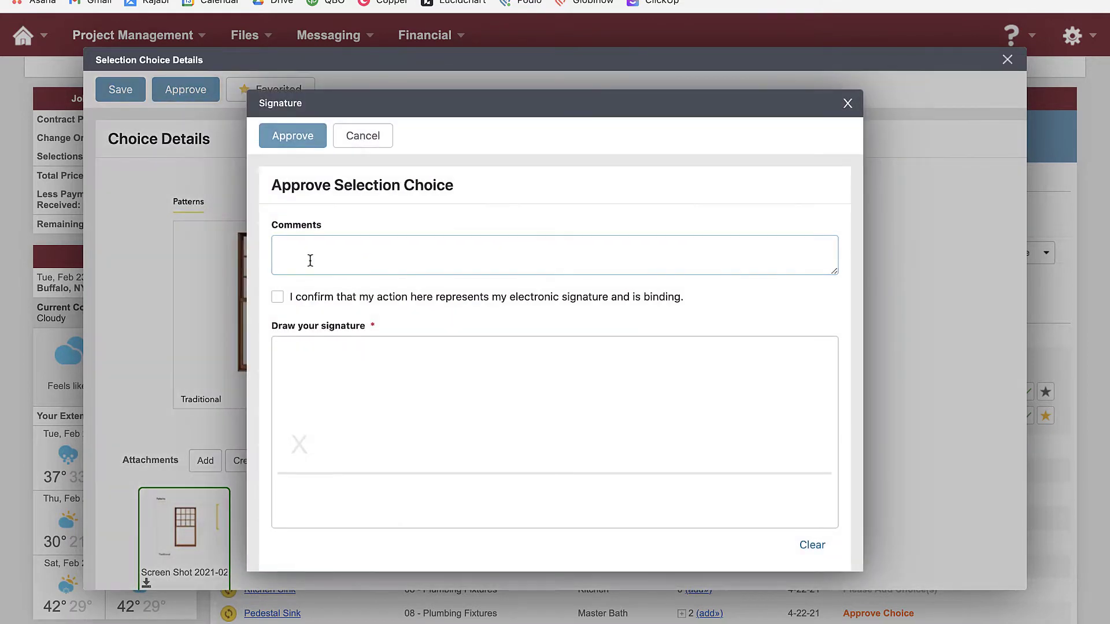
{"action": "left_click", "coordinate": [311, 260]}
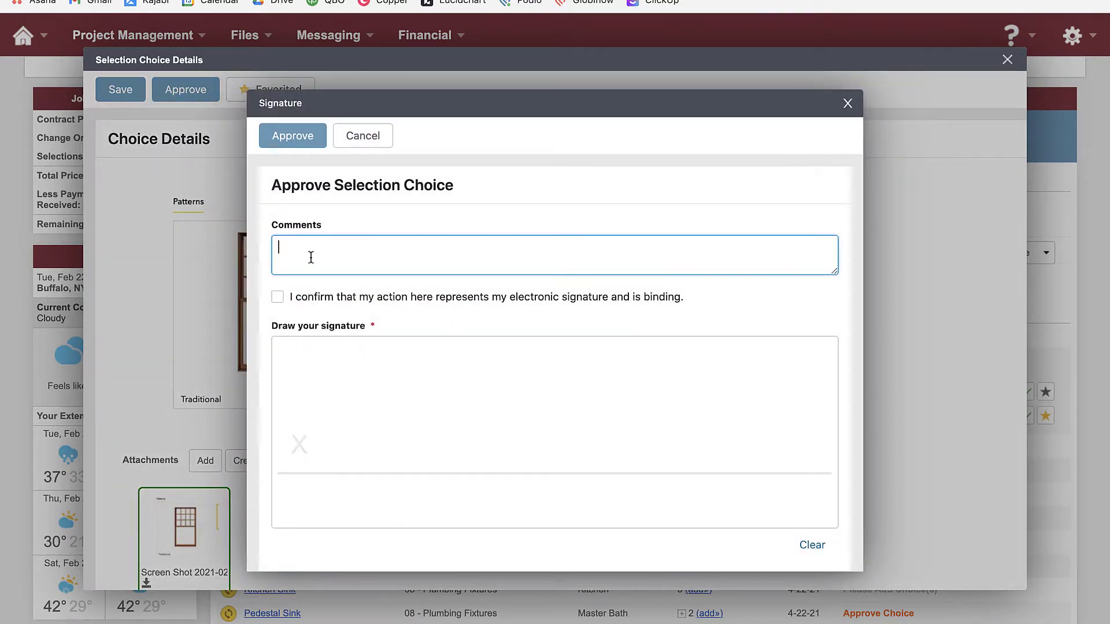
{"action": "left_click", "coordinate": [278, 298]}
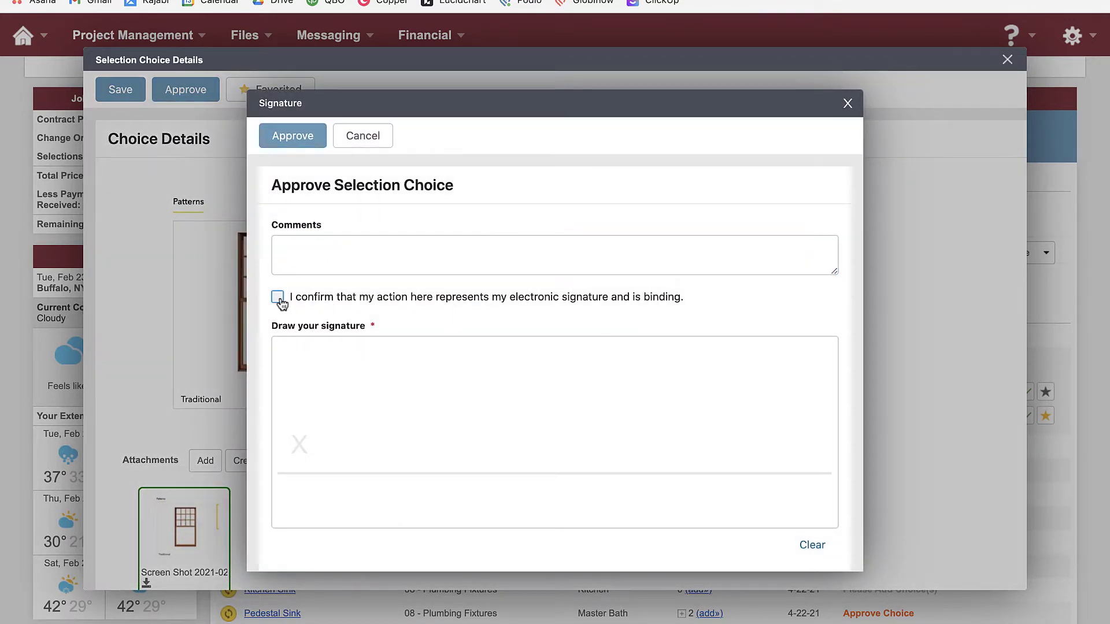
{"action": "mouse_move", "coordinate": [297, 411]}
{"action": "left_mouse_down"}
{"action": "mouse_move", "coordinate": [330, 457]}
{"action": "mouse_move", "coordinate": [594, 442]}
{"action": "left_mouse_up"}
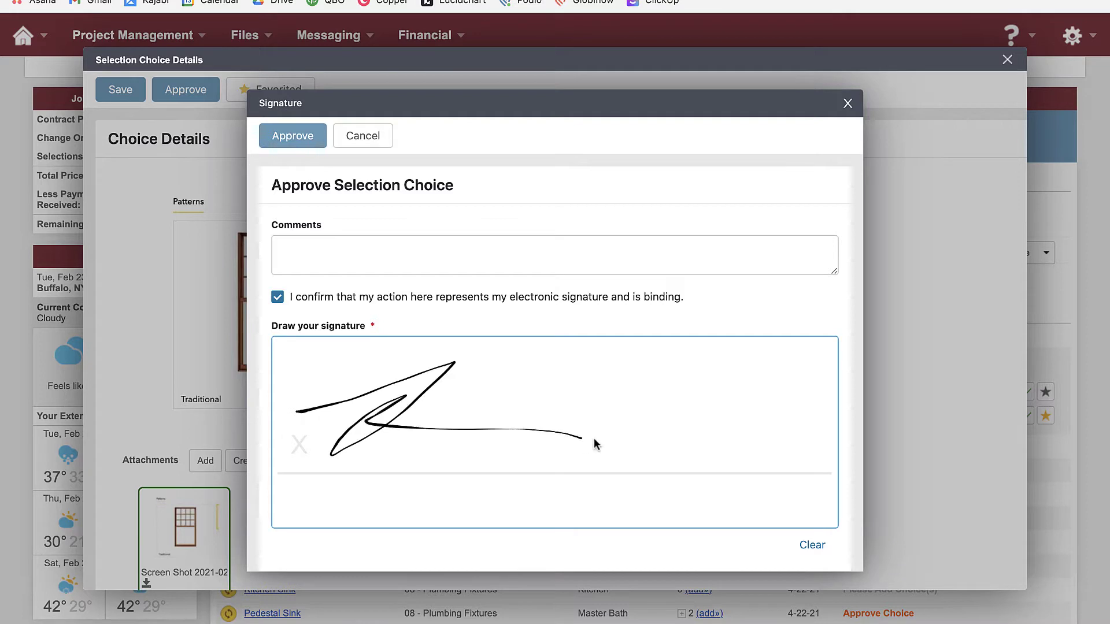
{"action": "left_click", "coordinate": [295, 138]}
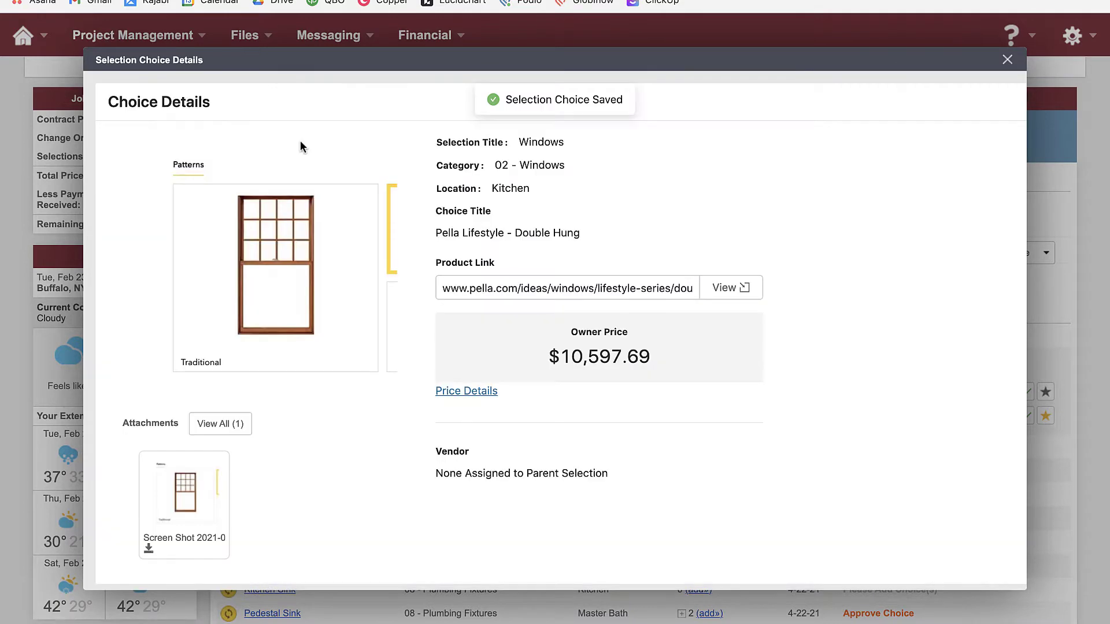
{"action": "left_click", "coordinate": [1008, 61]}
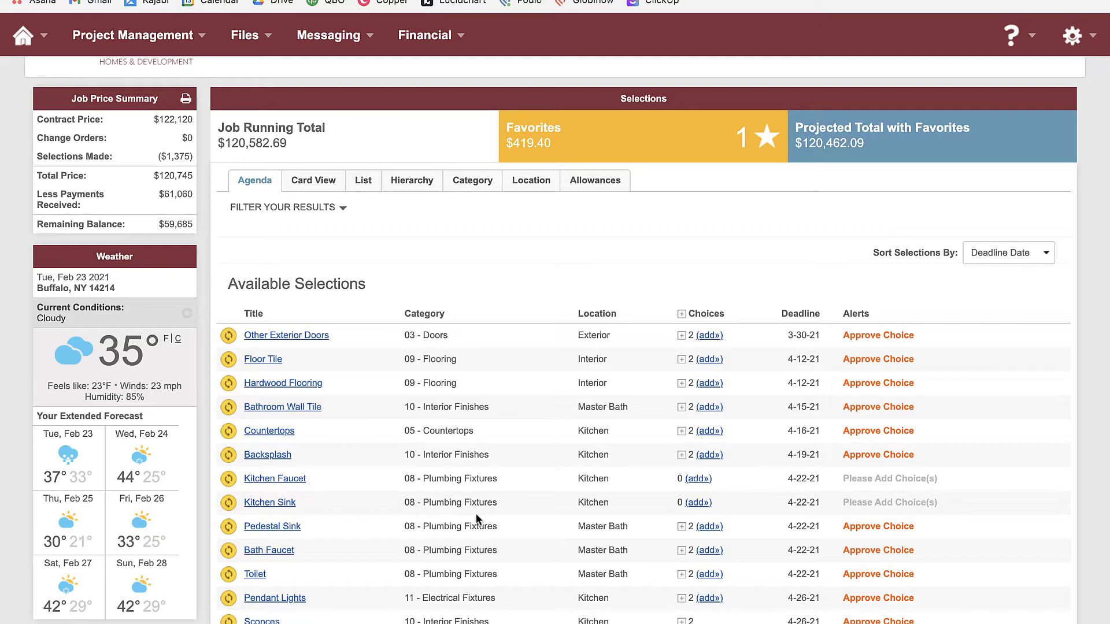
Open Kitchen Faucet's details and review its pending status, Apr 22, 2021 deadline and $400.00 allowance
{"action": "left_click", "coordinate": [276, 481]}
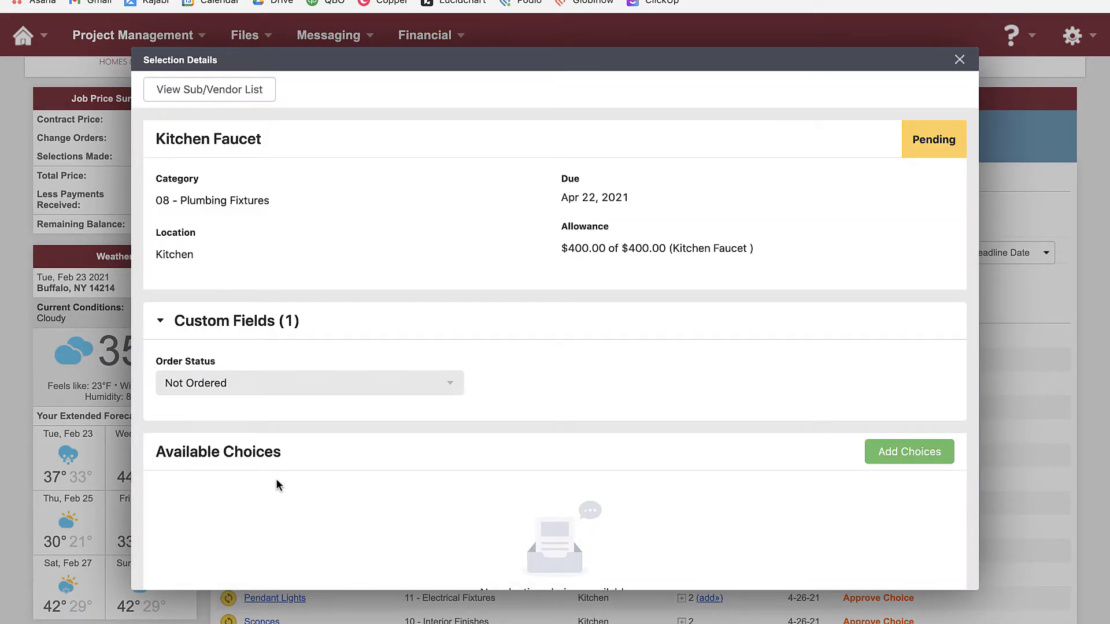
{"action": "scroll", "coordinate": [404, 433], "scroll_direction": "down", "scroll_amount": 1}
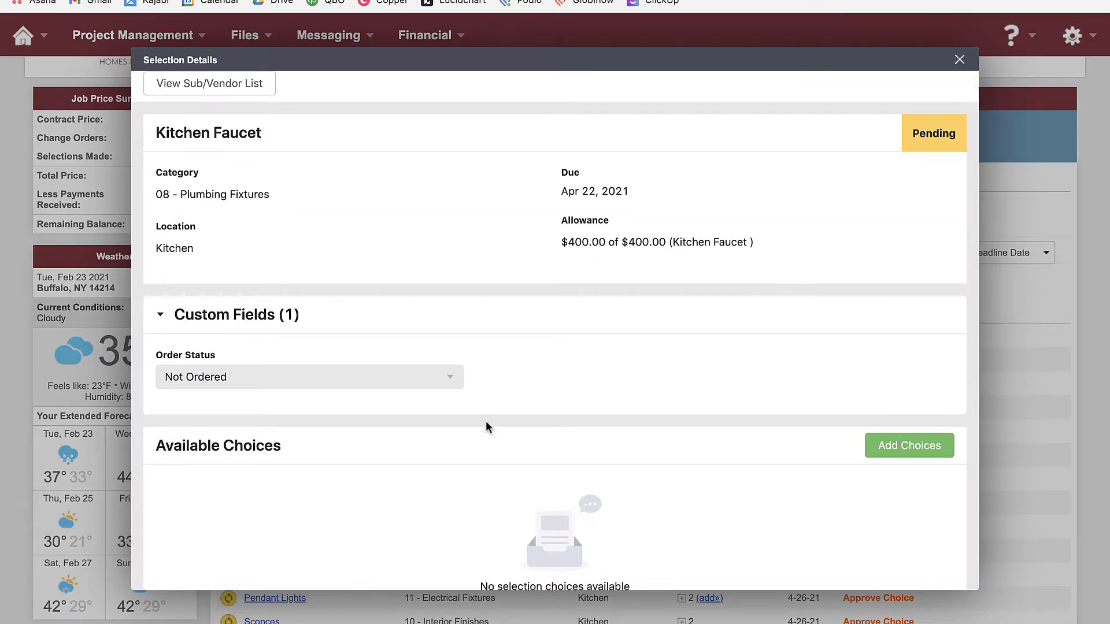
{"action": "scroll", "coordinate": [483, 451], "scroll_direction": "down", "scroll_amount": 5}
{"action": "scroll", "coordinate": [484, 455], "scroll_direction": "up", "scroll_amount": 5}
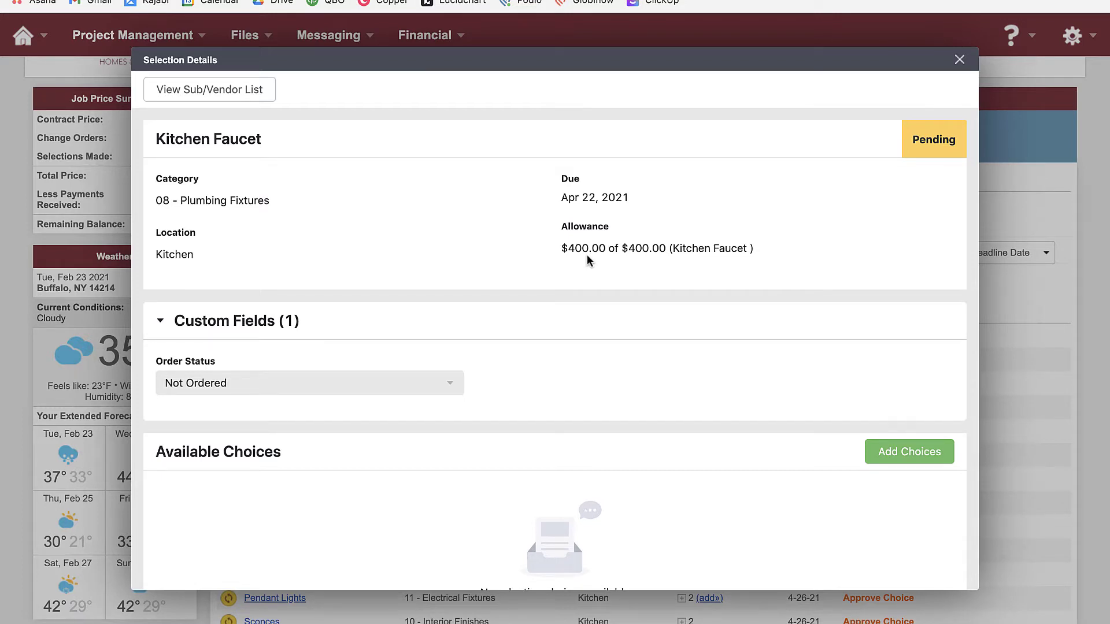
{"action": "left_click_drag", "start_coordinate": [605, 249], "coordinate": [560, 252]}
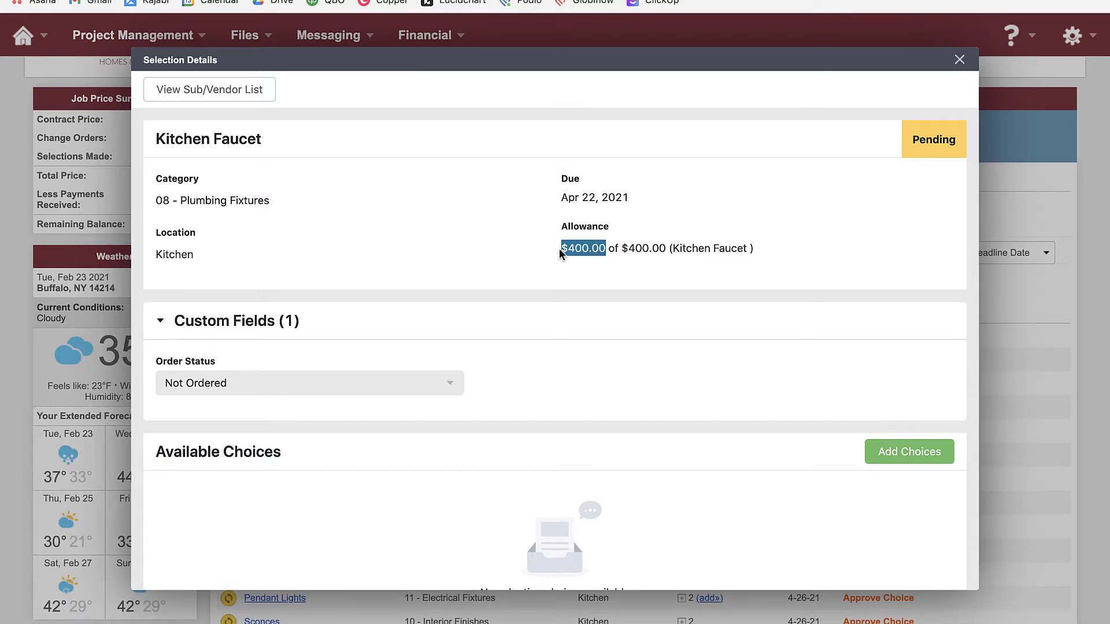
{"action": "left_click", "coordinate": [507, 254]}
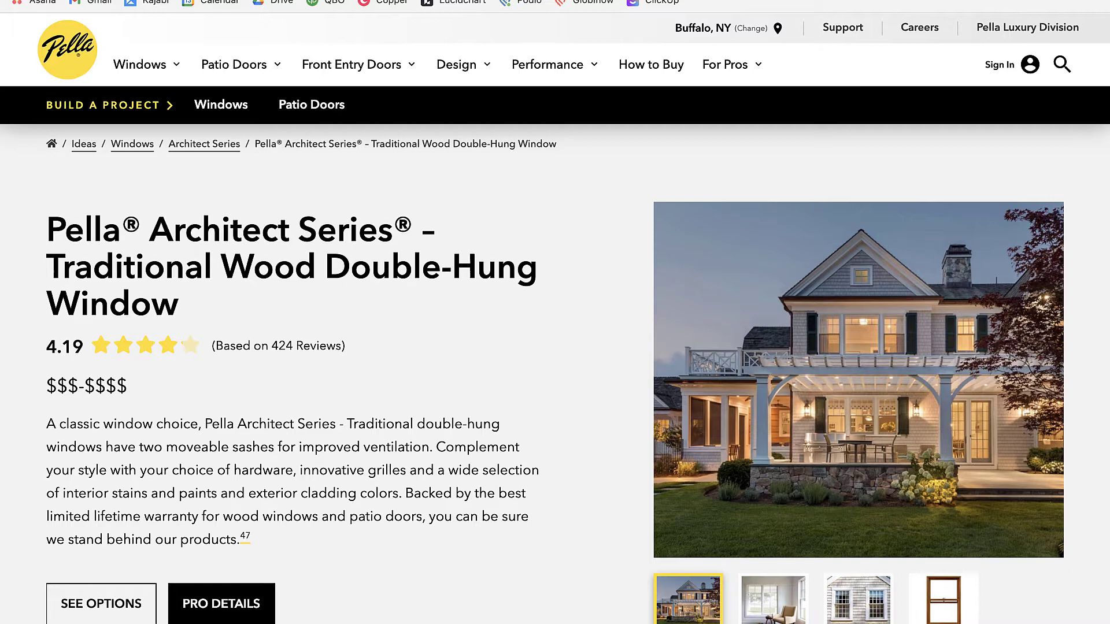
Go to build.com, dismiss the coupon popup, and search for 'brizo faucet'
{"action": "type", "text": "build"}
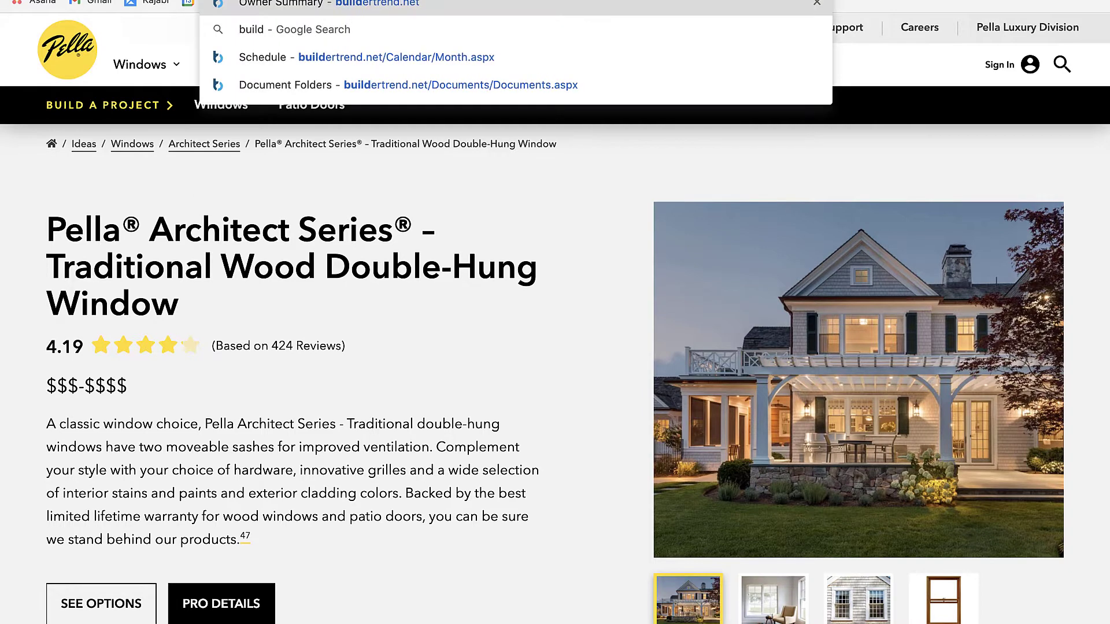
{"action": "key", "text": "Return"}
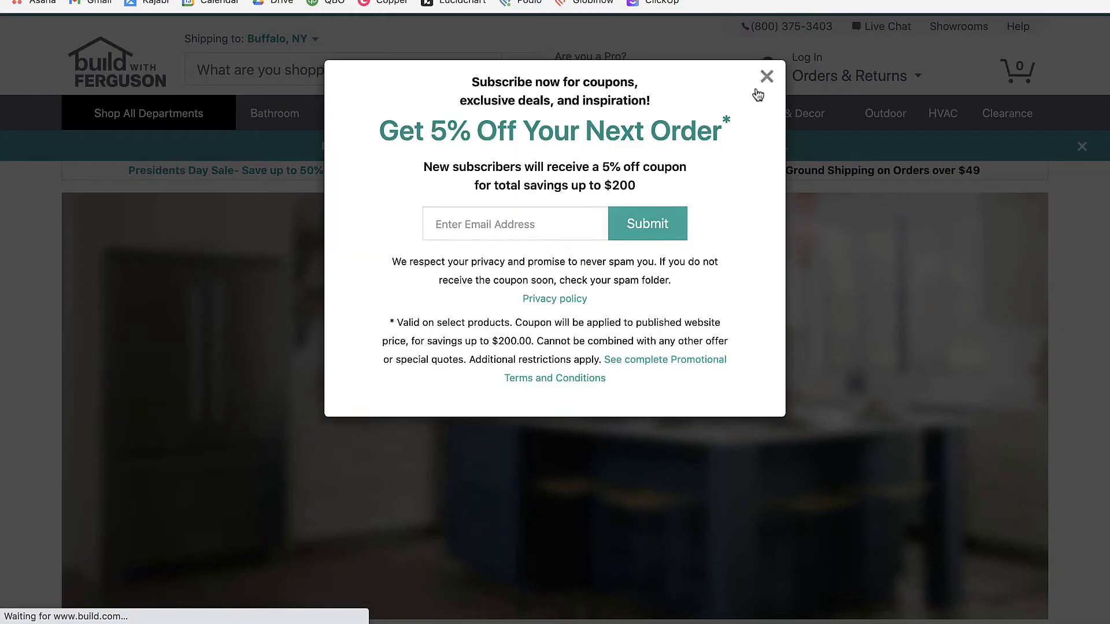
{"action": "left_click", "coordinate": [765, 77]}
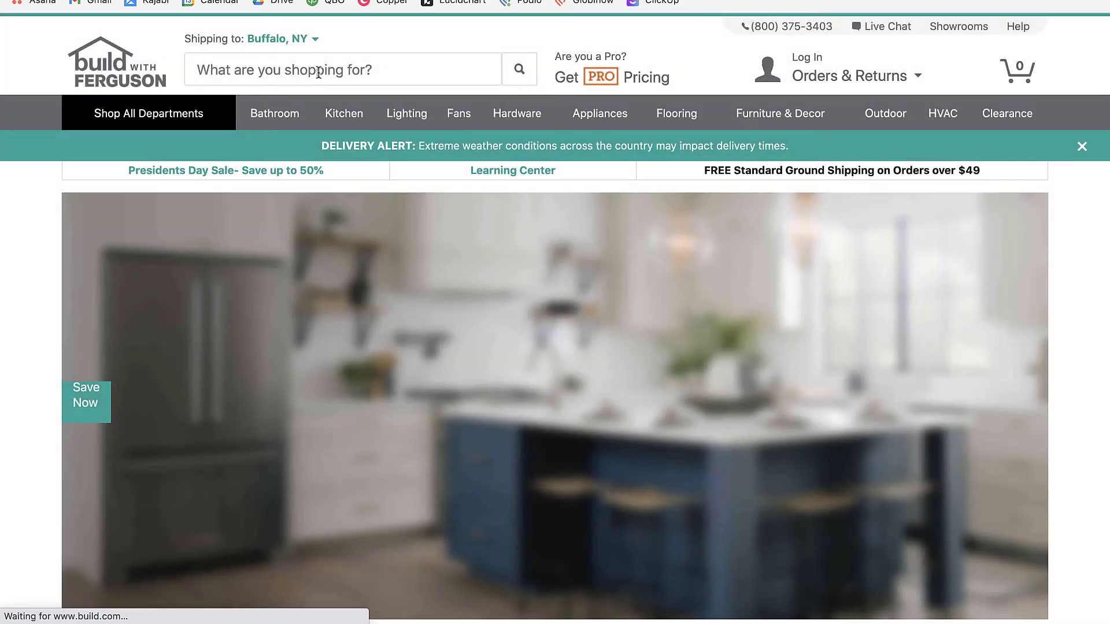
{"action": "left_click", "coordinate": [317, 71]}
{"action": "type", "text": "bri"}
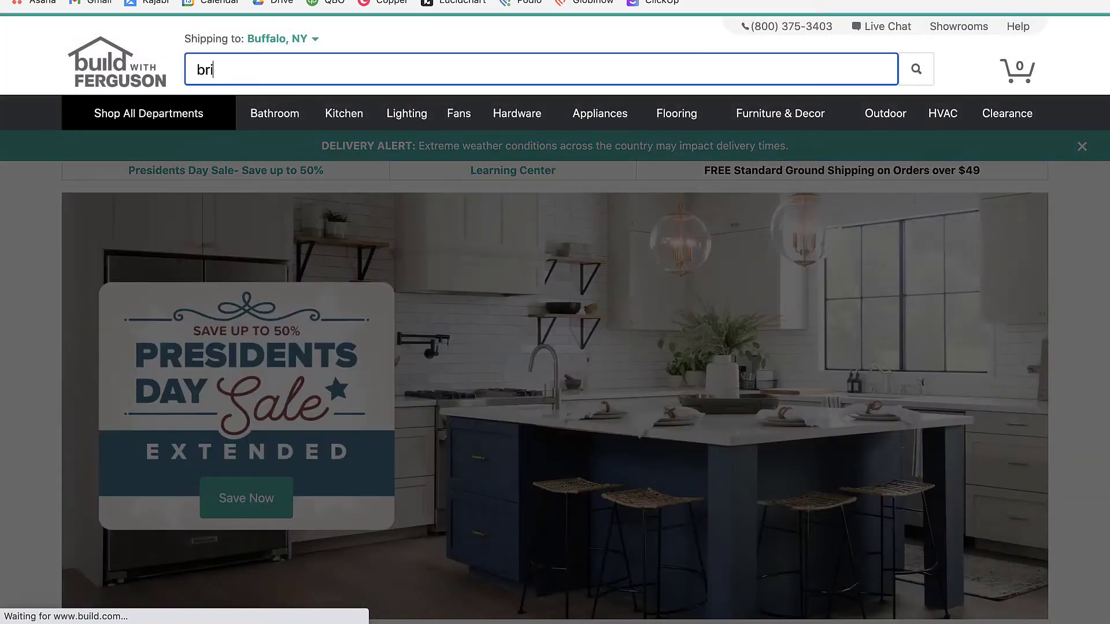
{"action": "type", "text": "zo faucet"}
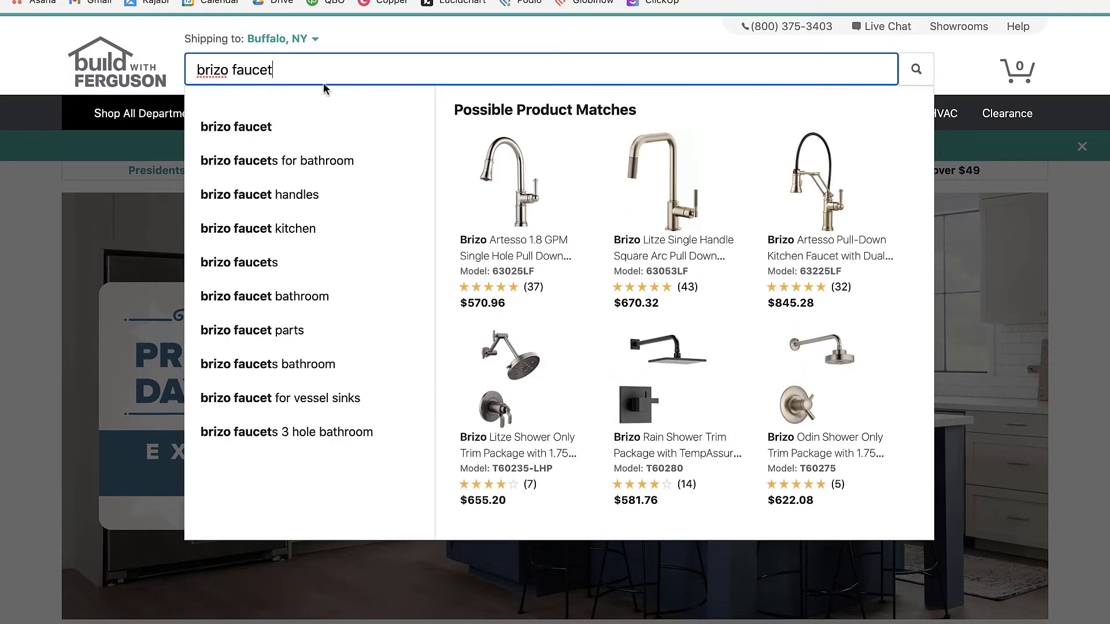
Open the Brizo Litze pull-down faucet in Matte Black / Luxe Gold, then return to Buildertrend
{"action": "left_click", "coordinate": [682, 251]}
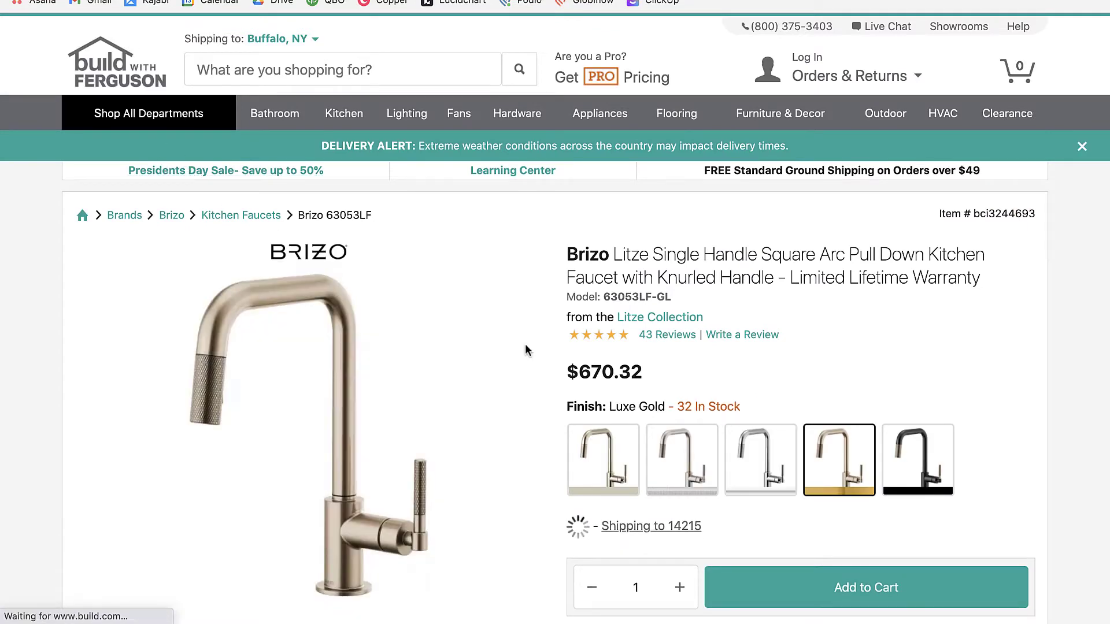
{"action": "scroll", "coordinate": [525, 349], "scroll_direction": "down", "scroll_amount": 3}
{"action": "left_click", "coordinate": [913, 476]}
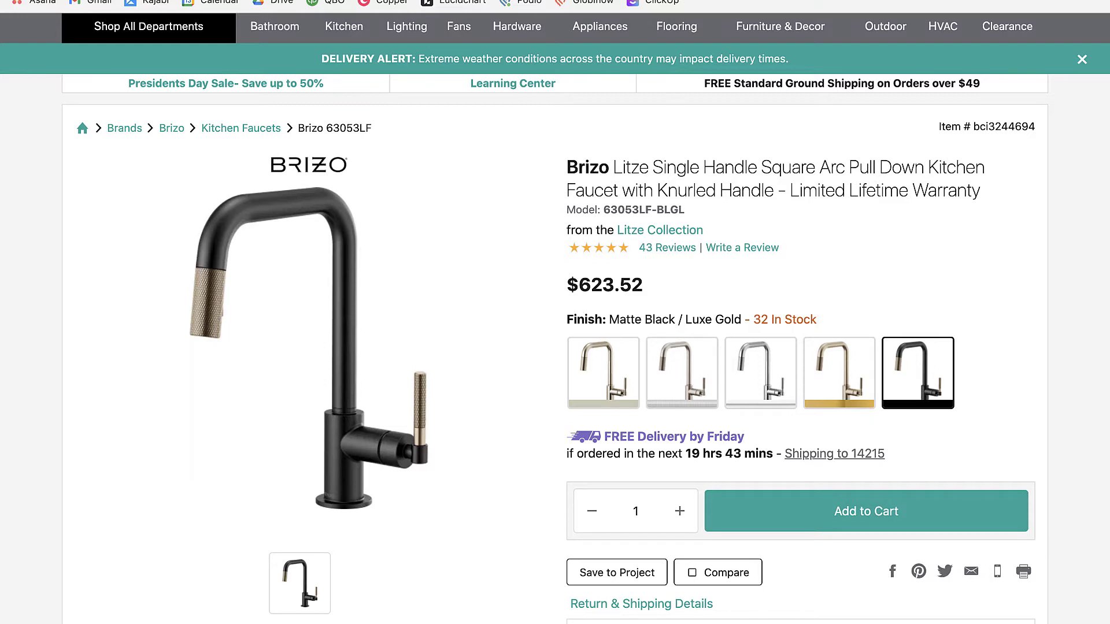
{"action": "key", "text": "ctrl+shift+Tab"}
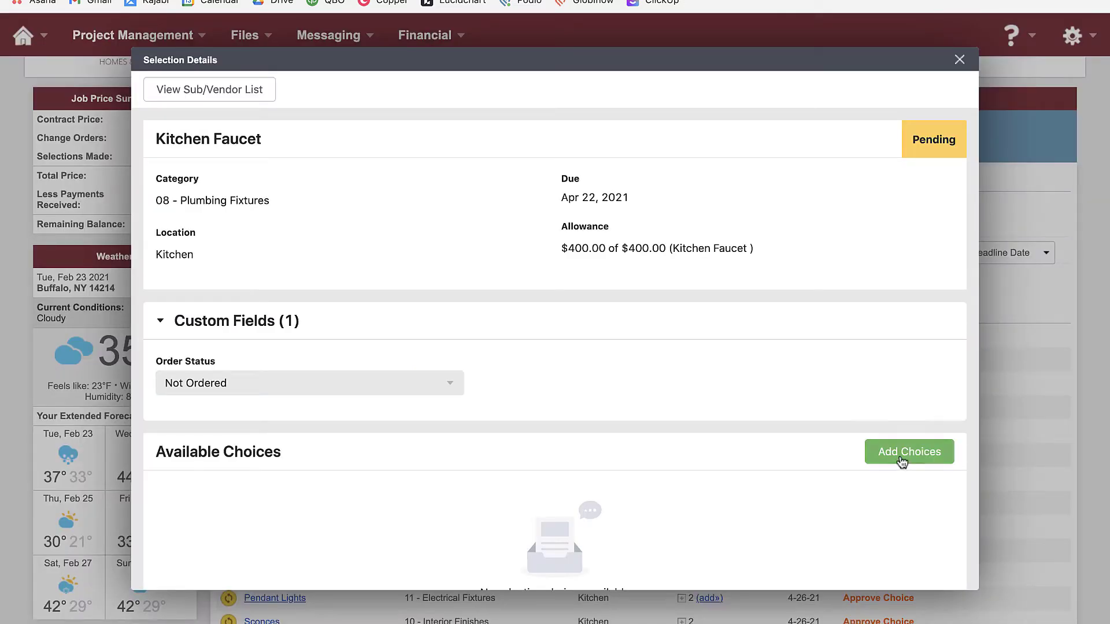
From Add Choices, log in with the homeowner's username and password to reach the owner portal
{"action": "left_click", "coordinate": [901, 456]}
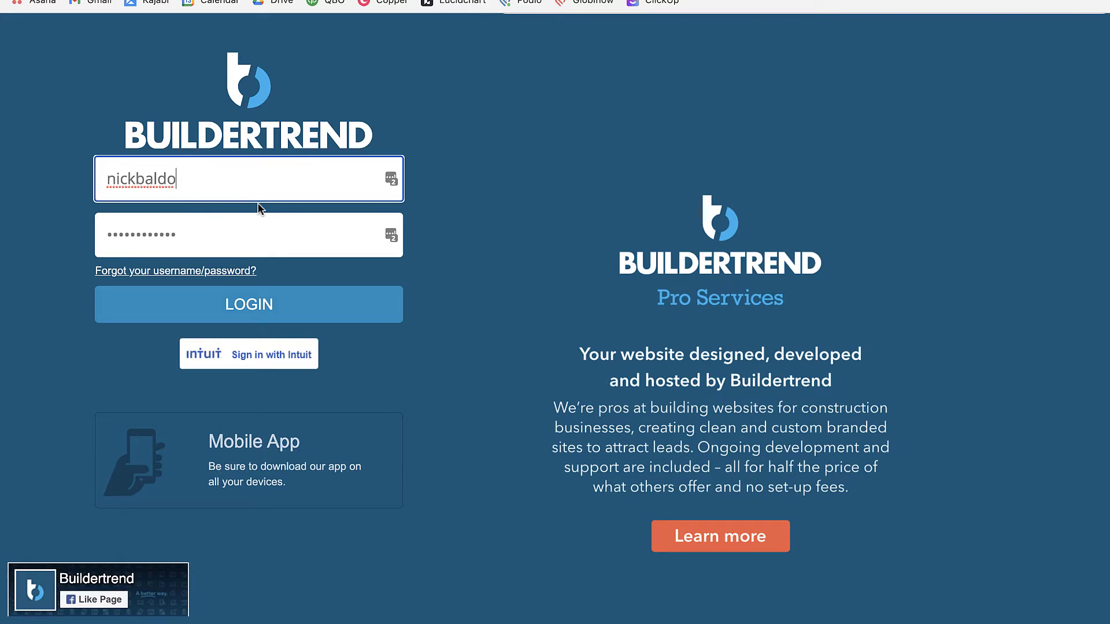
{"action": "key", "text": "super+a"}
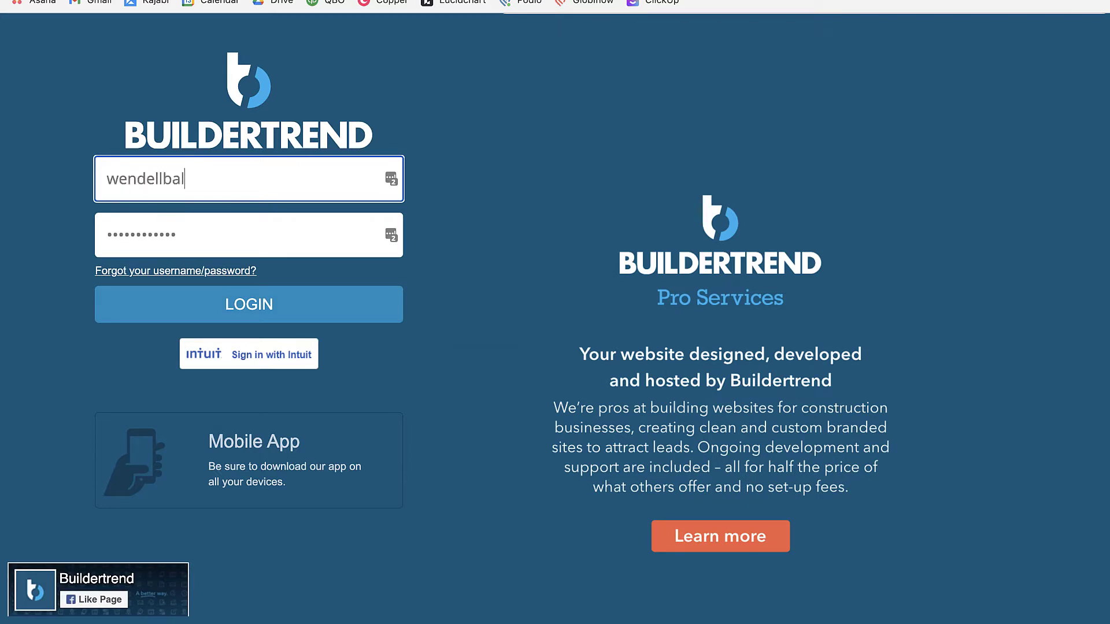
{"action": "key", "text": "Tab"}
{"action": "type", "text": "***"}
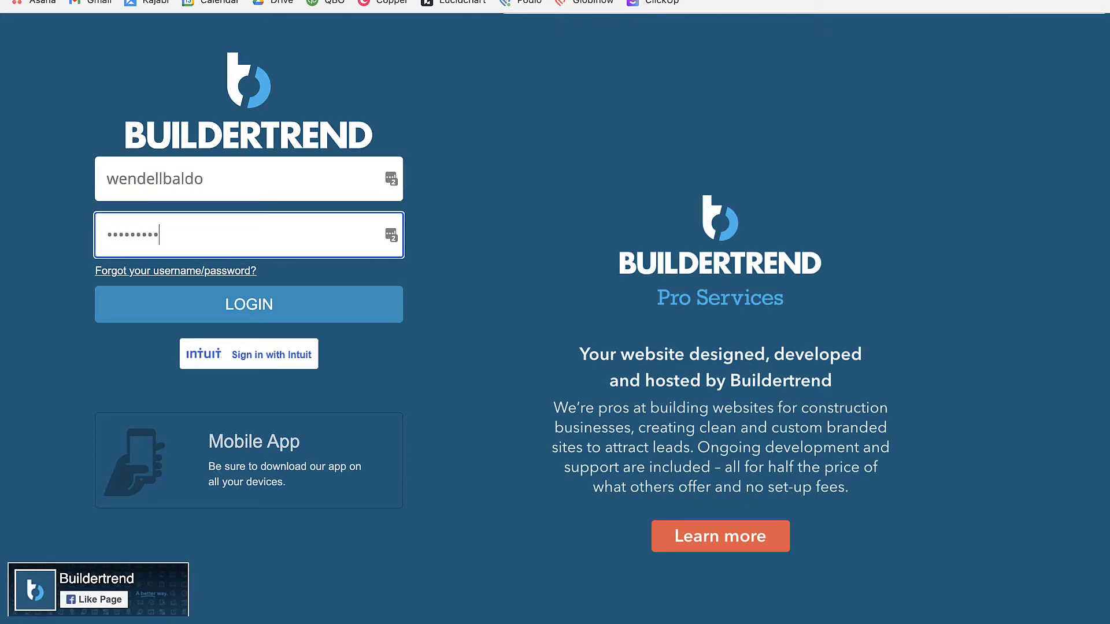
{"action": "key", "text": "Return"}
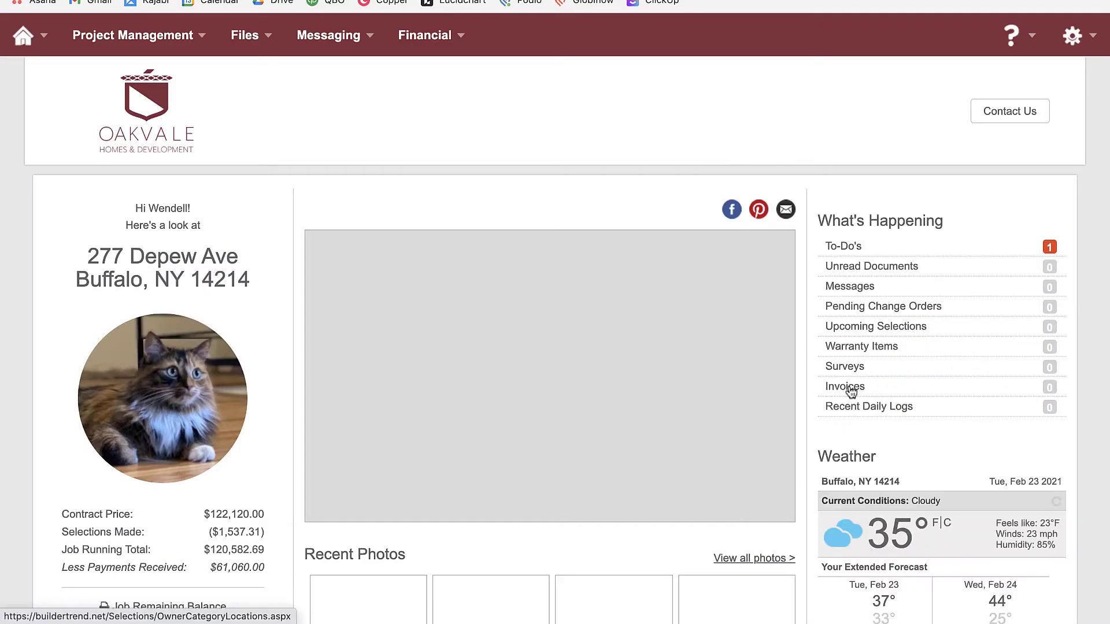
Open Upcoming Selections, decline the LastPass password prompt, and switch to the Agenda view
{"action": "left_click", "coordinate": [867, 334]}
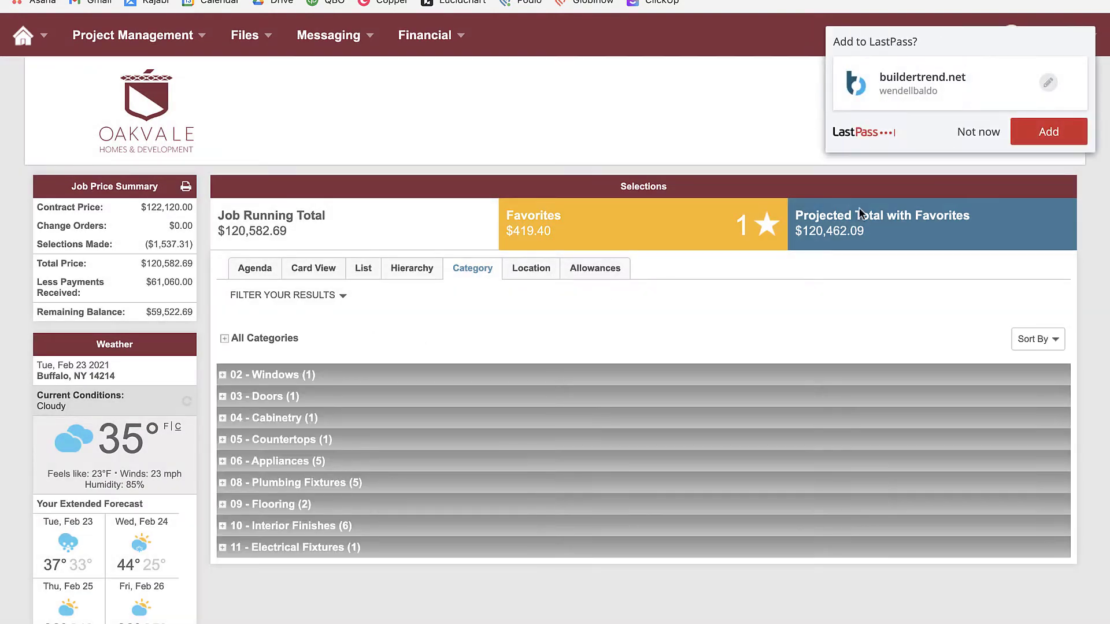
{"action": "left_click", "coordinate": [980, 130]}
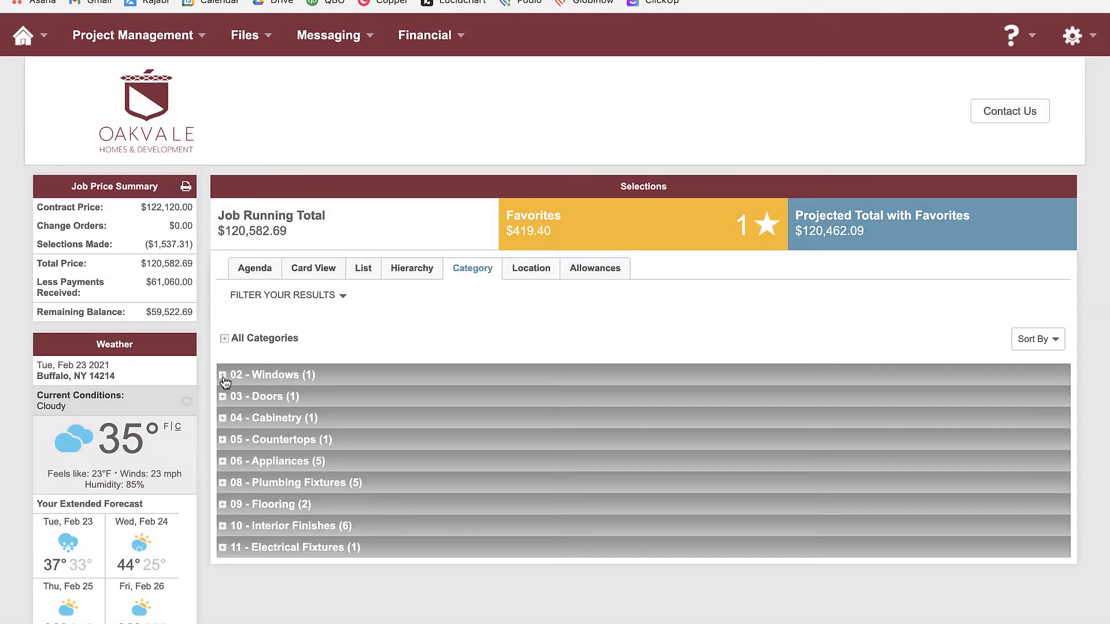
{"action": "left_click", "coordinate": [252, 269]}
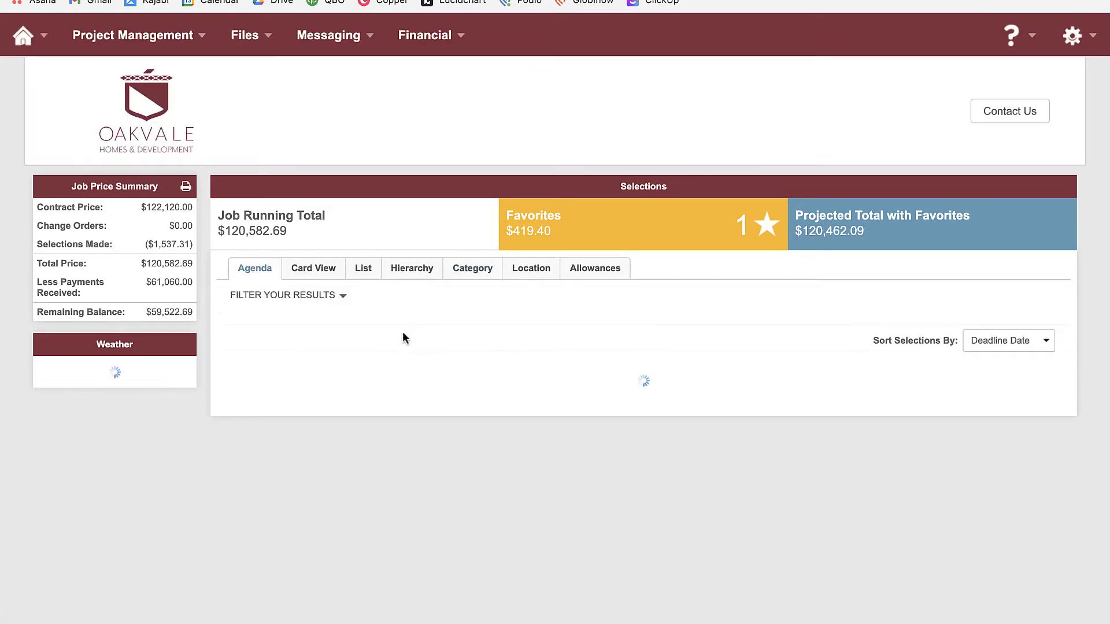
{"action": "scroll", "coordinate": [384, 343], "scroll_direction": "down", "scroll_amount": 5}
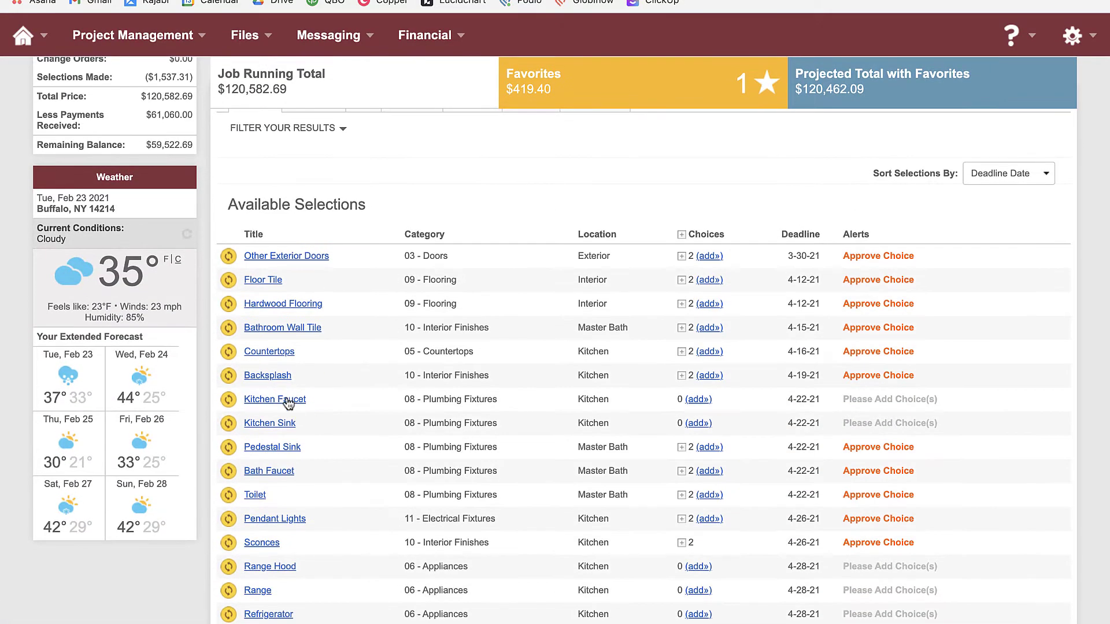
Start a new Kitchen Faucet choice and paste the build.com product URL as its Product Link
{"action": "left_click", "coordinate": [698, 399]}
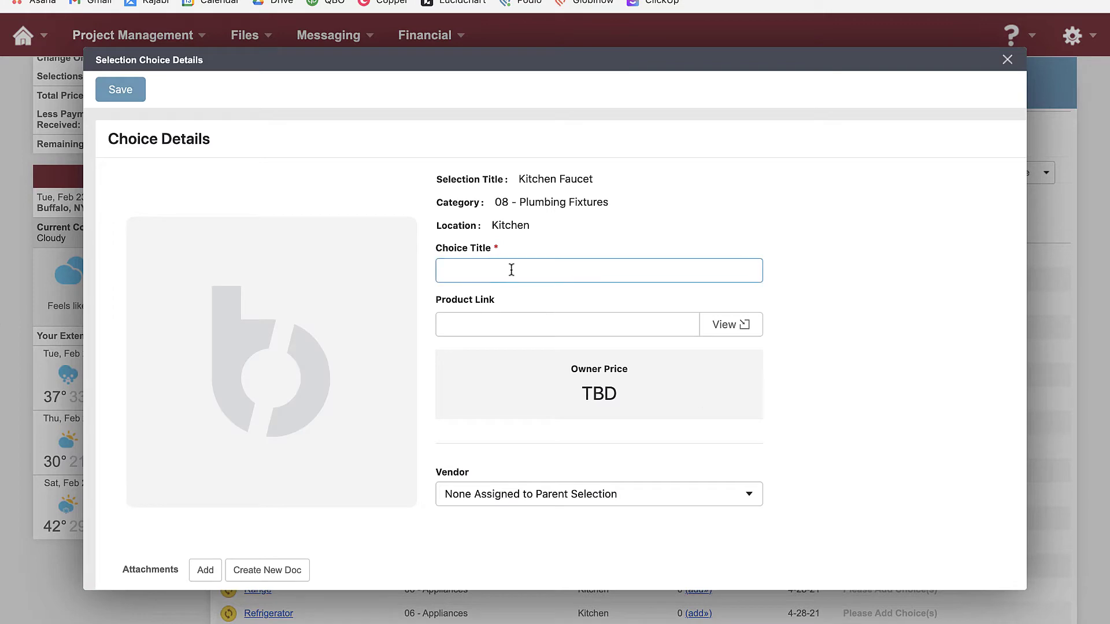
{"action": "left_click", "coordinate": [496, 303]}
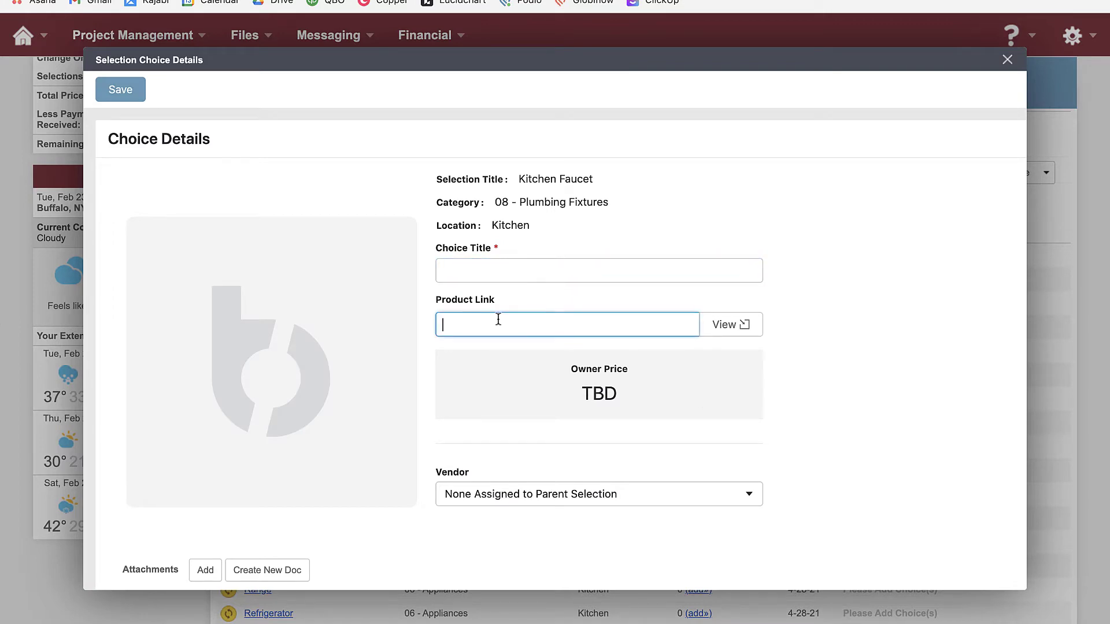
{"action": "key", "text": "ctrl+v"}
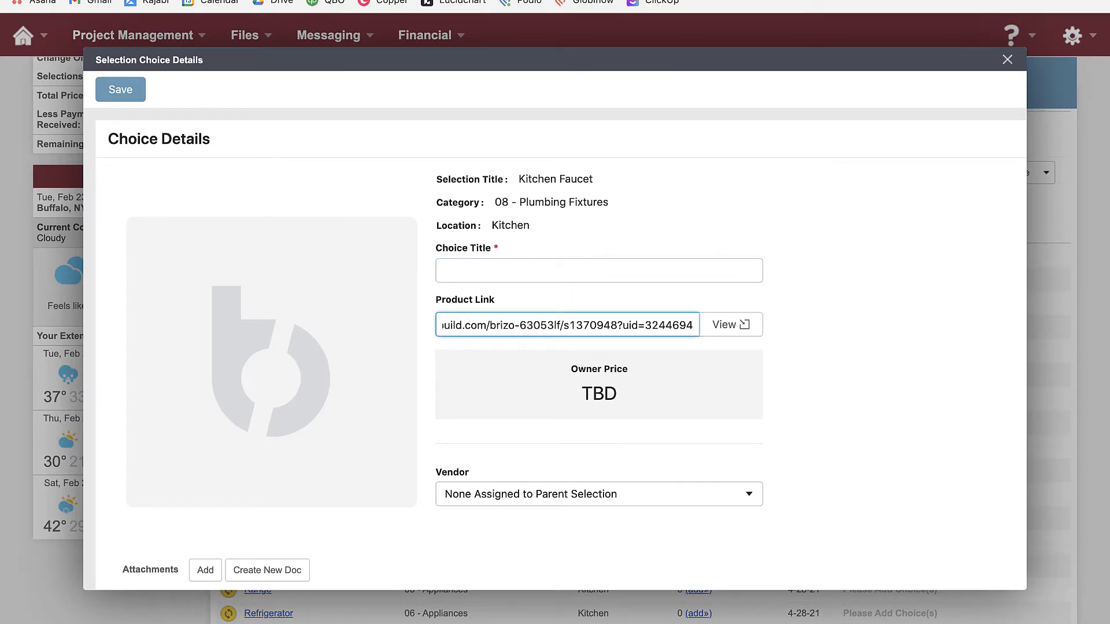
Set the Choice Title to 'Brizo Litze Single Handle Square Arc Pull Down' from the product page
{"action": "left_click", "coordinate": [729, 324]}
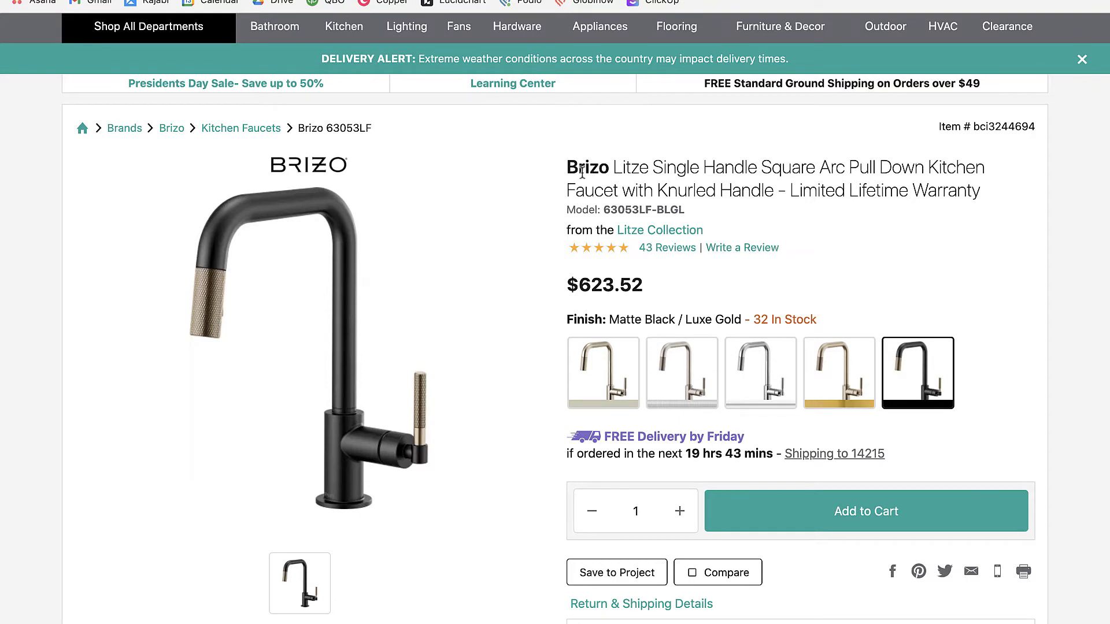
{"action": "left_click_drag", "start_coordinate": [566, 169], "coordinate": [777, 186]}
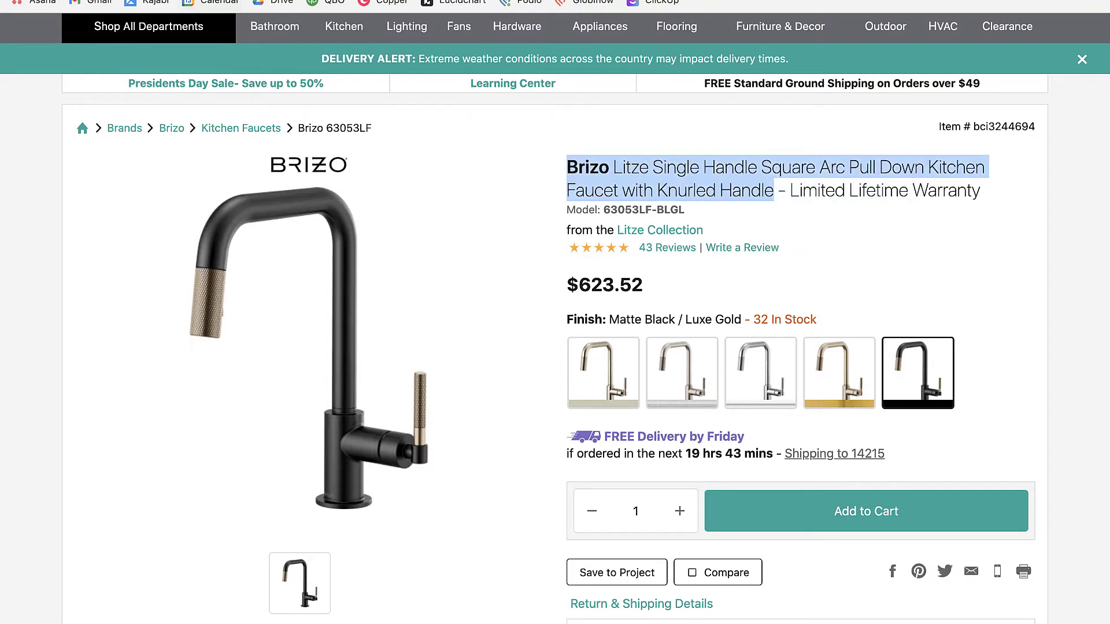
{"action": "left_click", "coordinate": [193, 0]}
{"action": "left_click", "coordinate": [604, 271]}
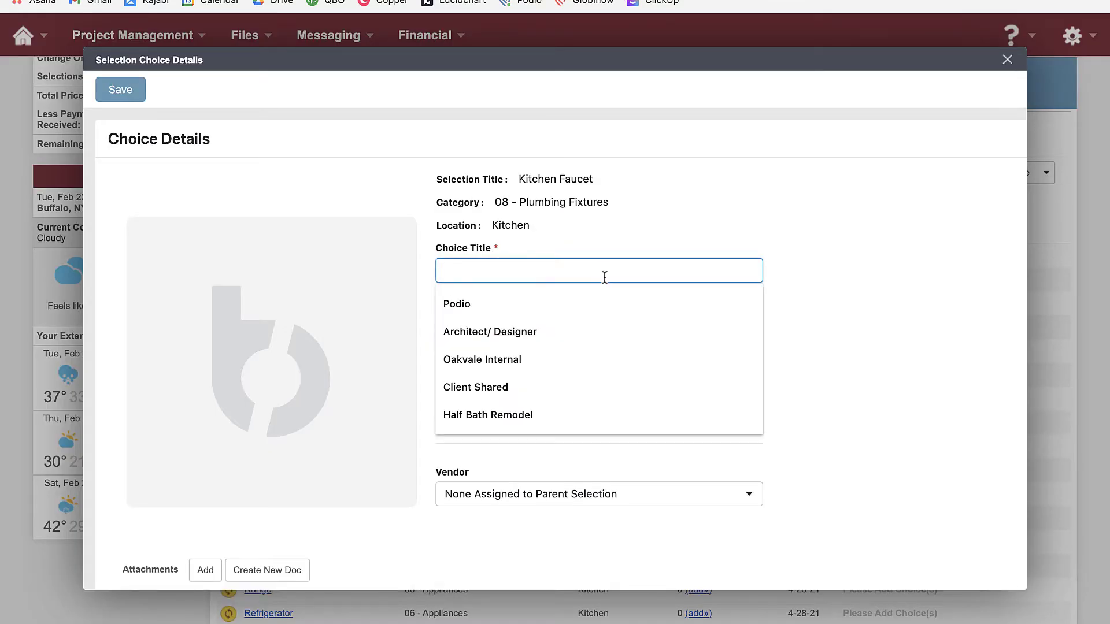
{"action": "type", "text": "ndle Square Arc Pull Down Kitchen Faucet with Knurled Handle"}
{"action": "left_click", "coordinate": [861, 283]}
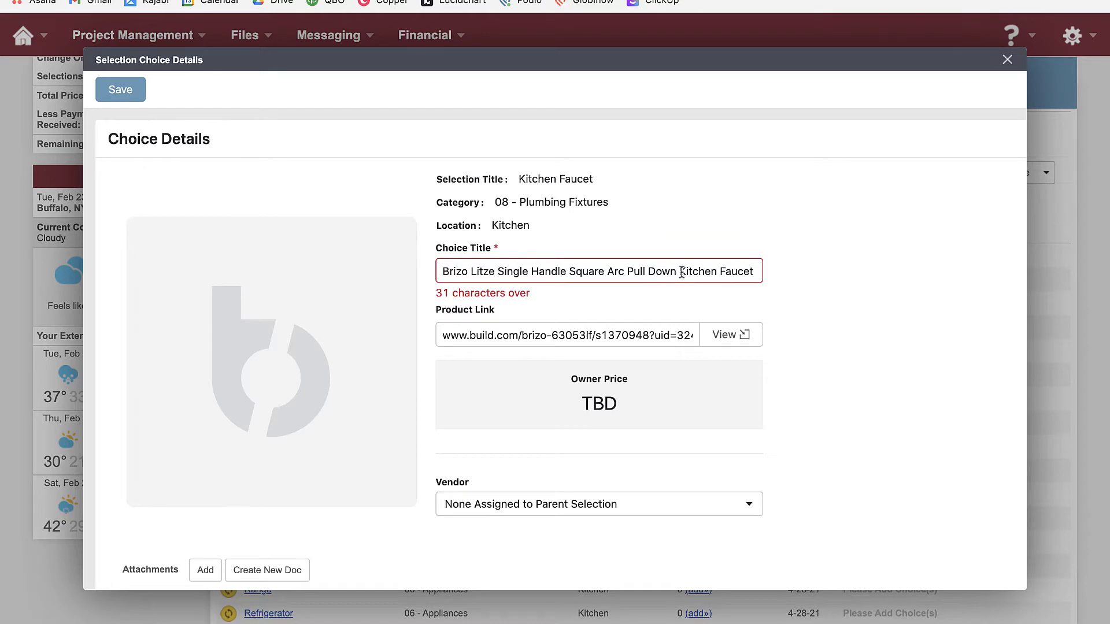
{"action": "left_click_drag", "start_coordinate": [682, 273], "coordinate": [777, 277]}
{"action": "key", "text": "BackSpace"}
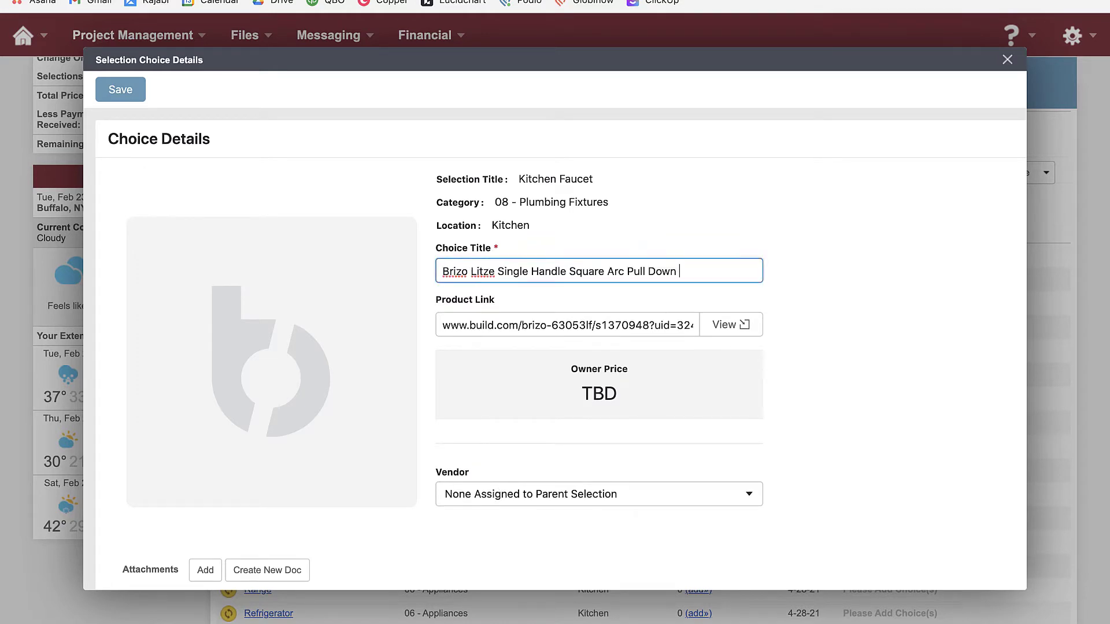
{"action": "left_click", "coordinate": [820, 288]}
Capture a screenshot of the faucet image on the build.com product page
{"action": "scroll", "coordinate": [817, 292], "scroll_direction": "down", "scroll_amount": 1}
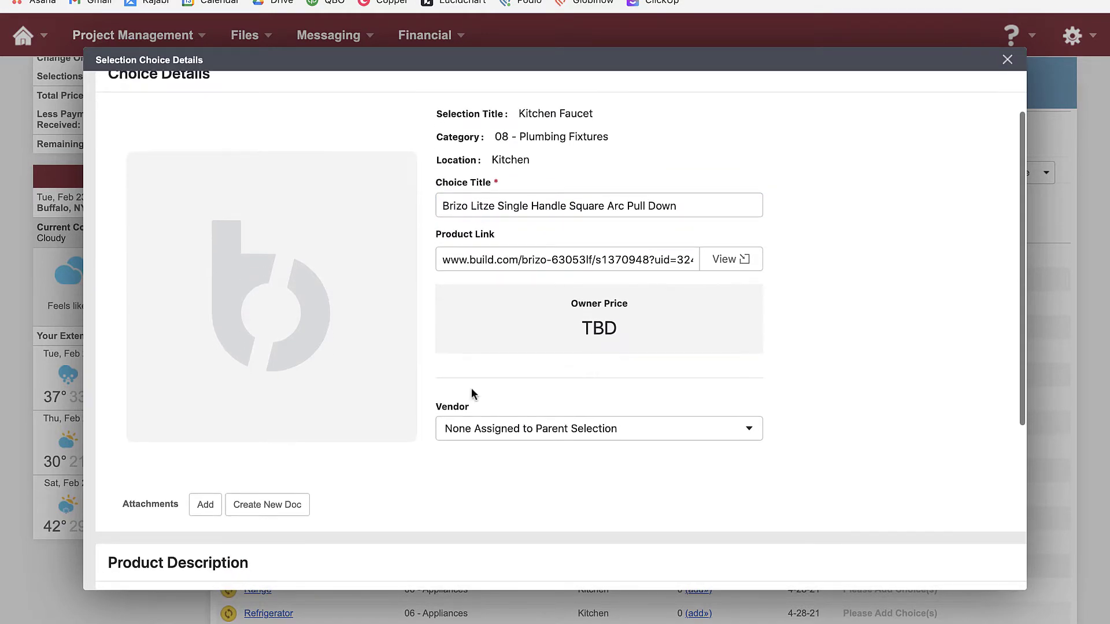
{"action": "left_click", "coordinate": [346, 0]}
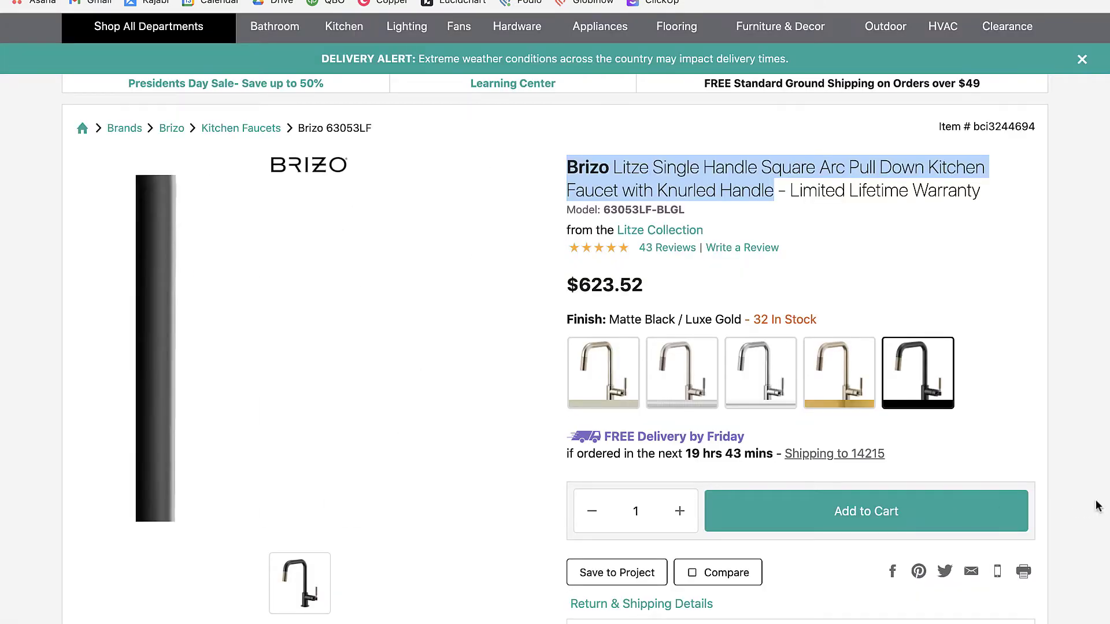
{"action": "key", "text": "super+shift+4"}
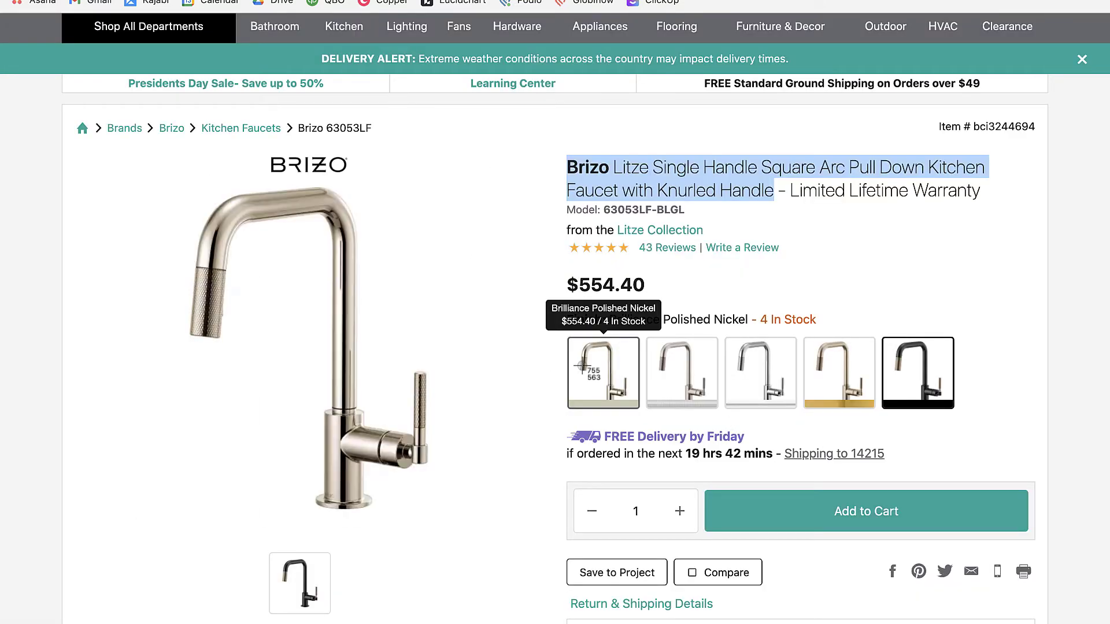
{"action": "left_click_drag", "start_coordinate": [107, 148], "coordinate": [525, 583]}
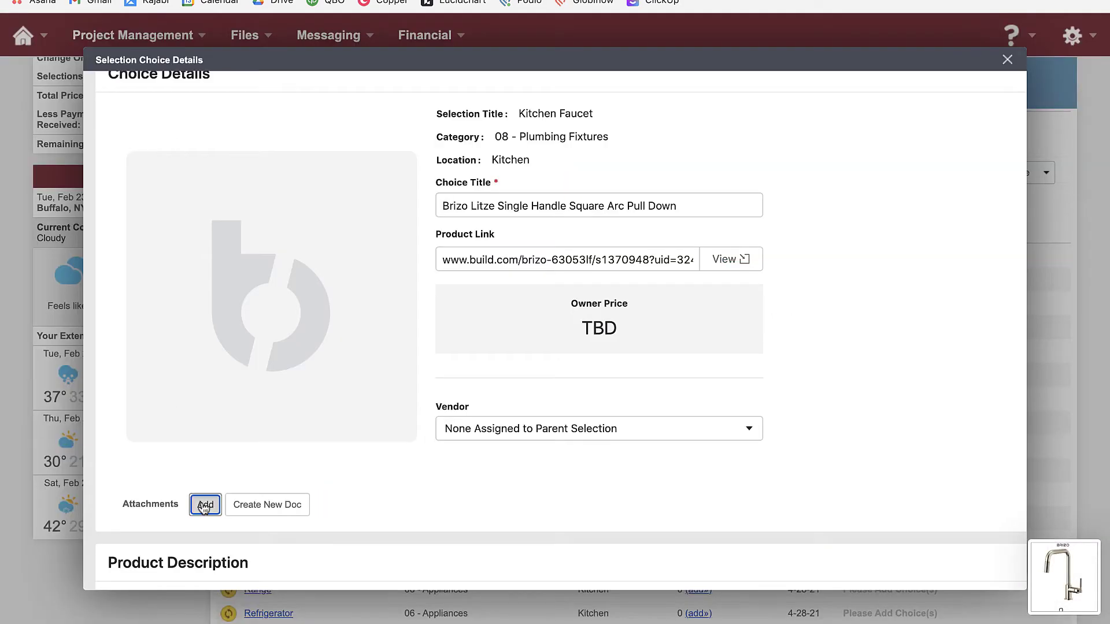
Attach the faucet screenshot to the Kitchen Faucet choice
{"action": "left_click", "coordinate": [205, 505]}
{"action": "left_click_drag", "start_coordinate": [846, 529], "coordinate": [556, 431]}
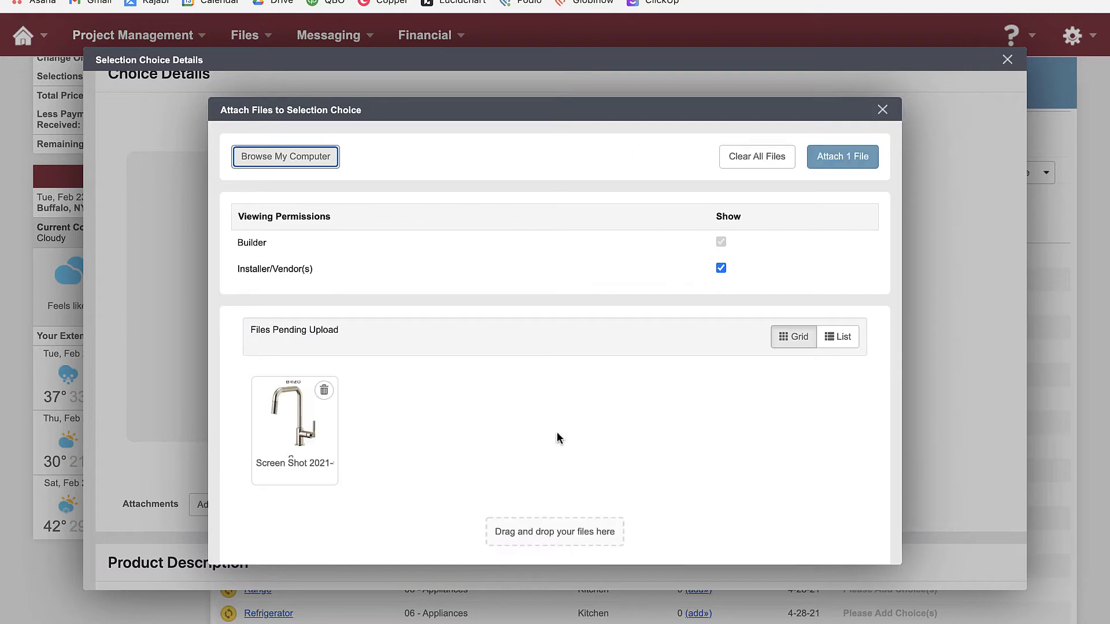
{"action": "left_click", "coordinate": [862, 157]}
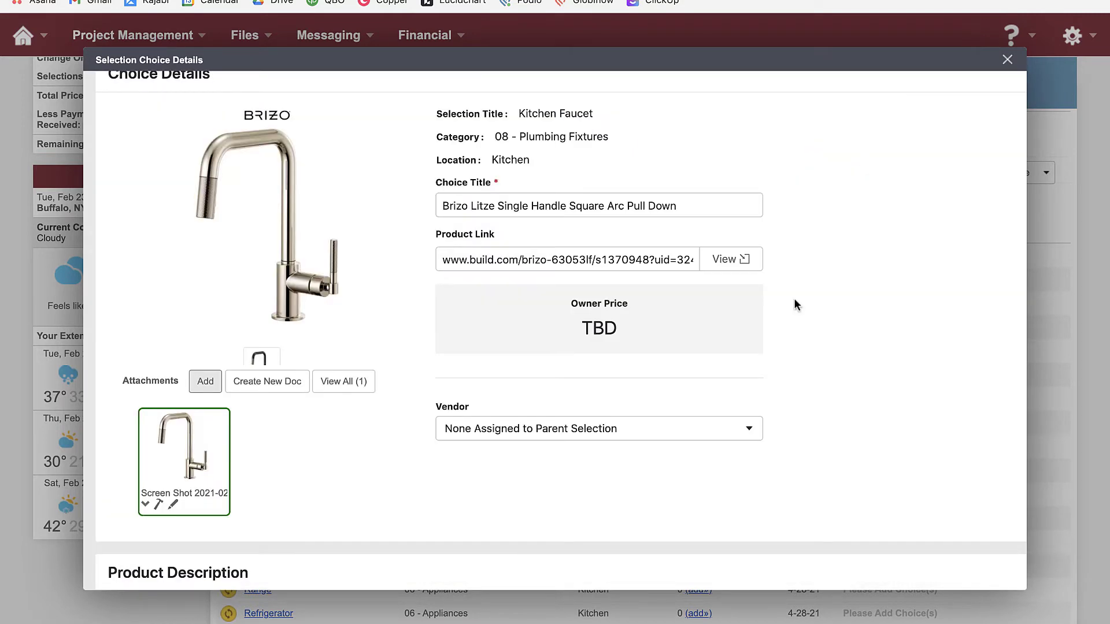
{"action": "scroll", "coordinate": [772, 363], "scroll_direction": "down", "scroll_amount": 6}
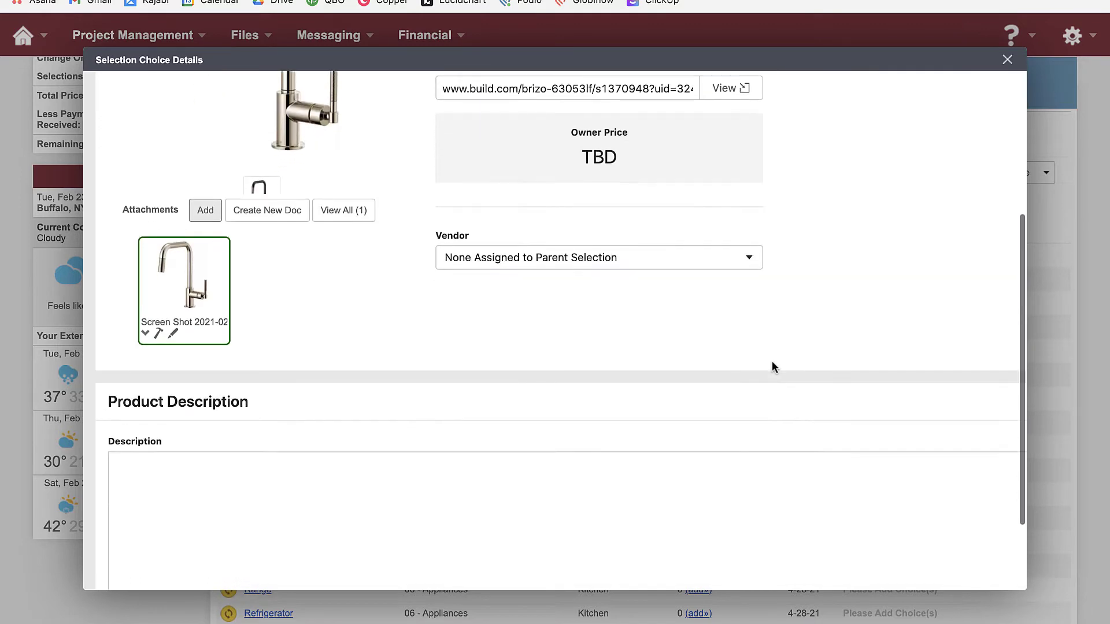
{"action": "scroll", "coordinate": [772, 361], "scroll_direction": "up", "scroll_amount": 6}
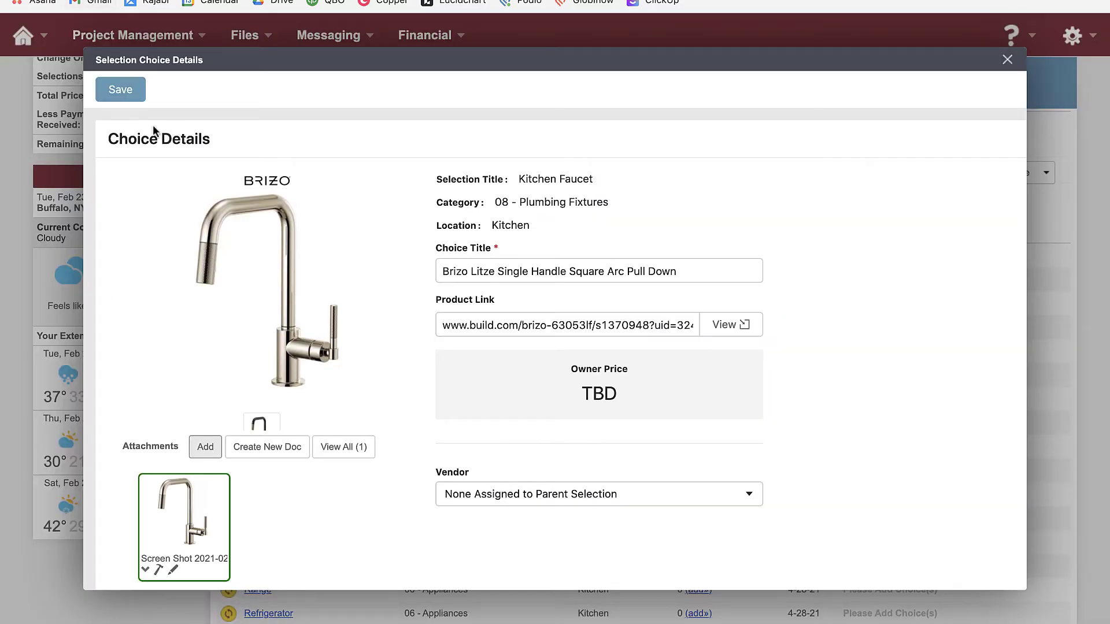
Save the Brizo Litze choice, then expand Kitchen Faucet's choices and start adding another
{"action": "left_click", "coordinate": [116, 99]}
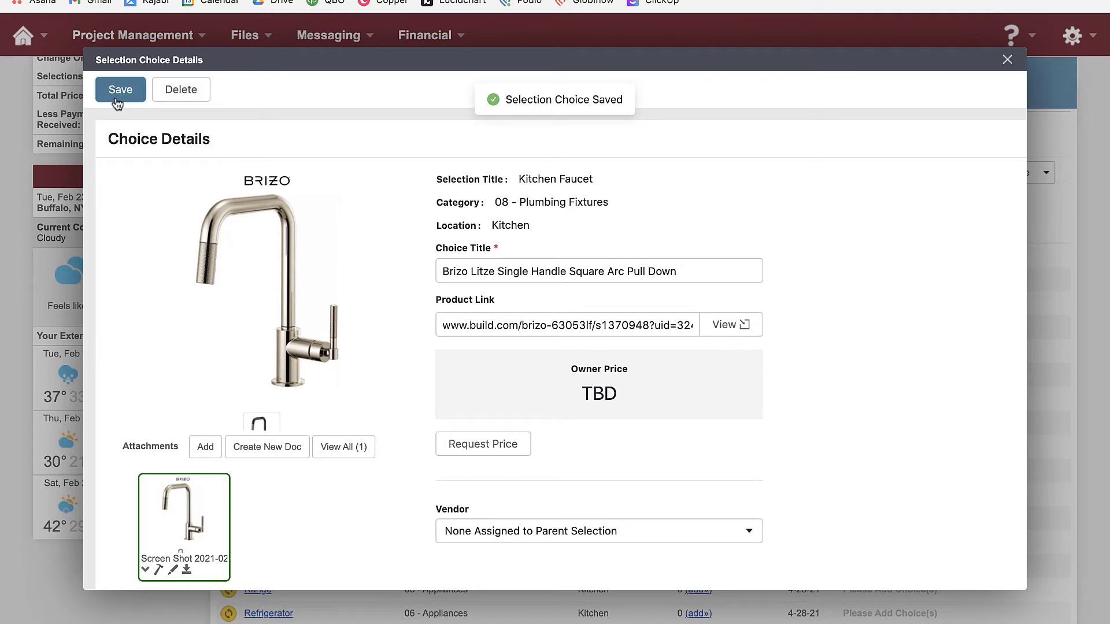
{"action": "scroll", "coordinate": [725, 446], "scroll_direction": "down", "scroll_amount": 1}
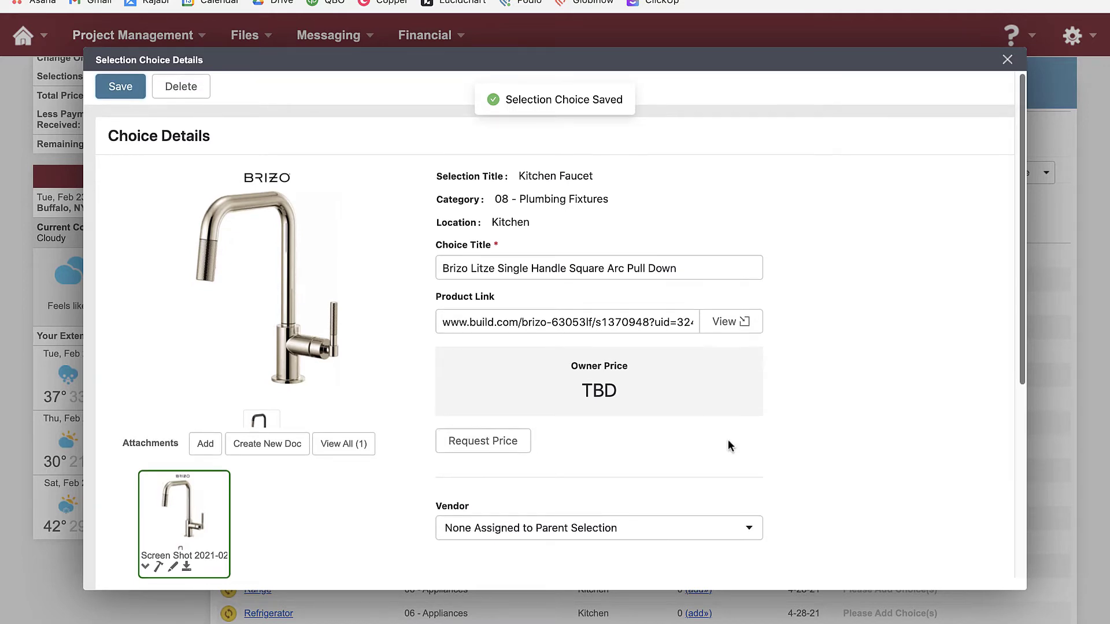
{"action": "left_click", "coordinate": [1007, 61]}
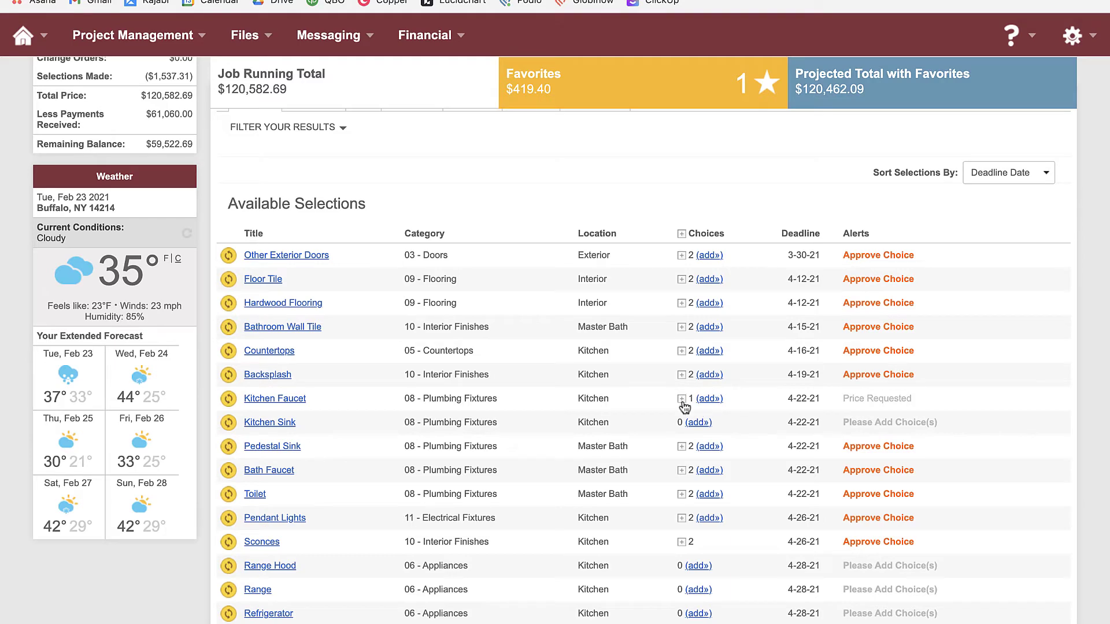
{"action": "left_click", "coordinate": [682, 399]}
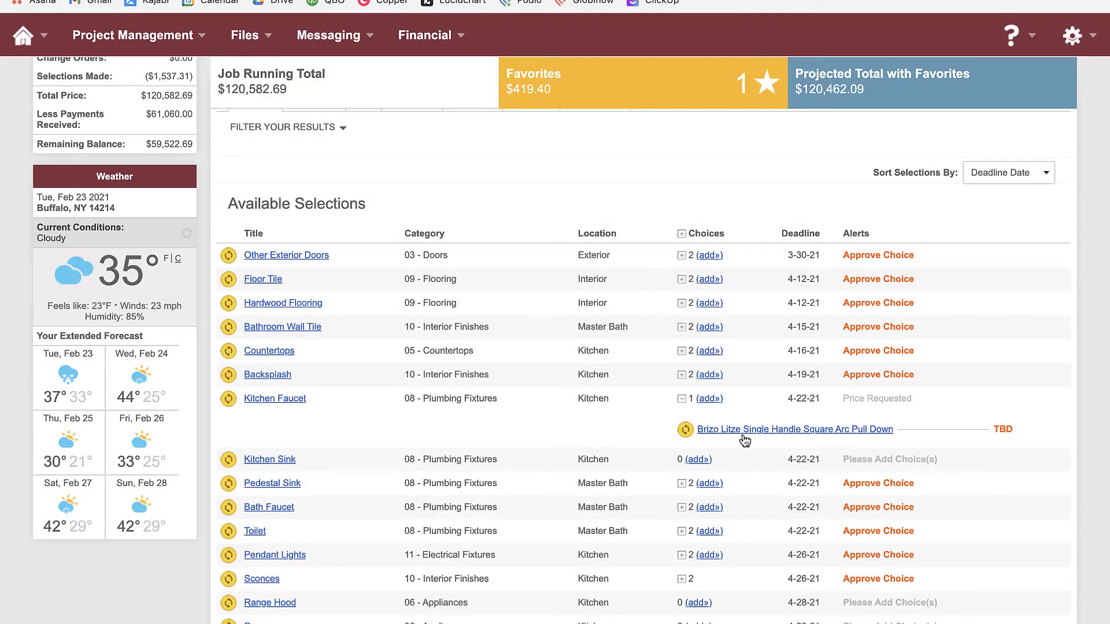
{"action": "left_click", "coordinate": [709, 400]}
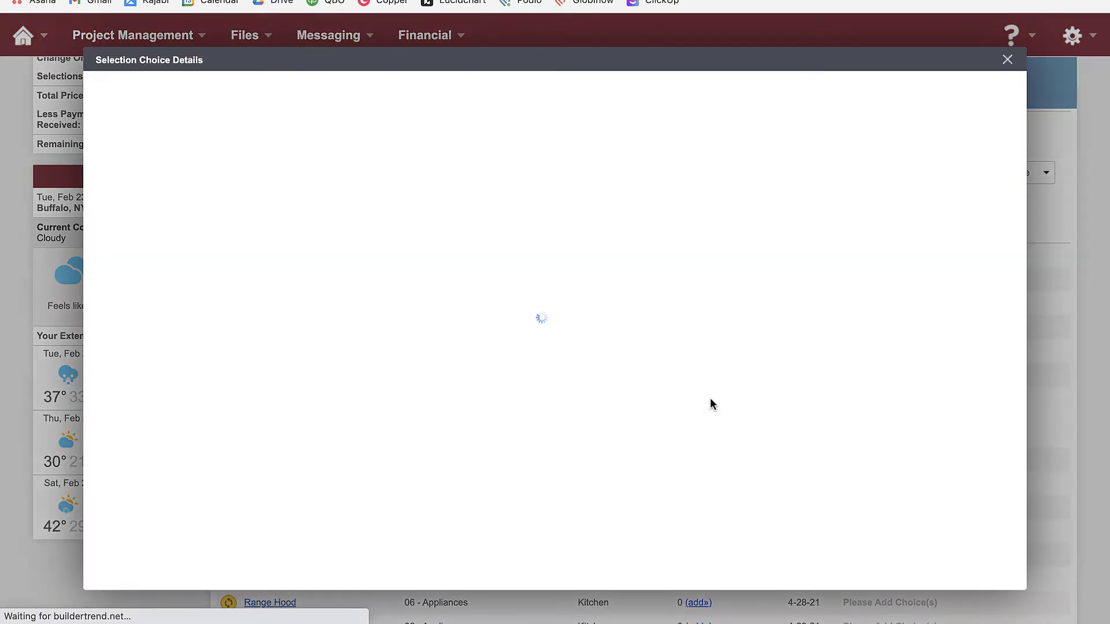
{"action": "left_click", "coordinate": [442, 1]}
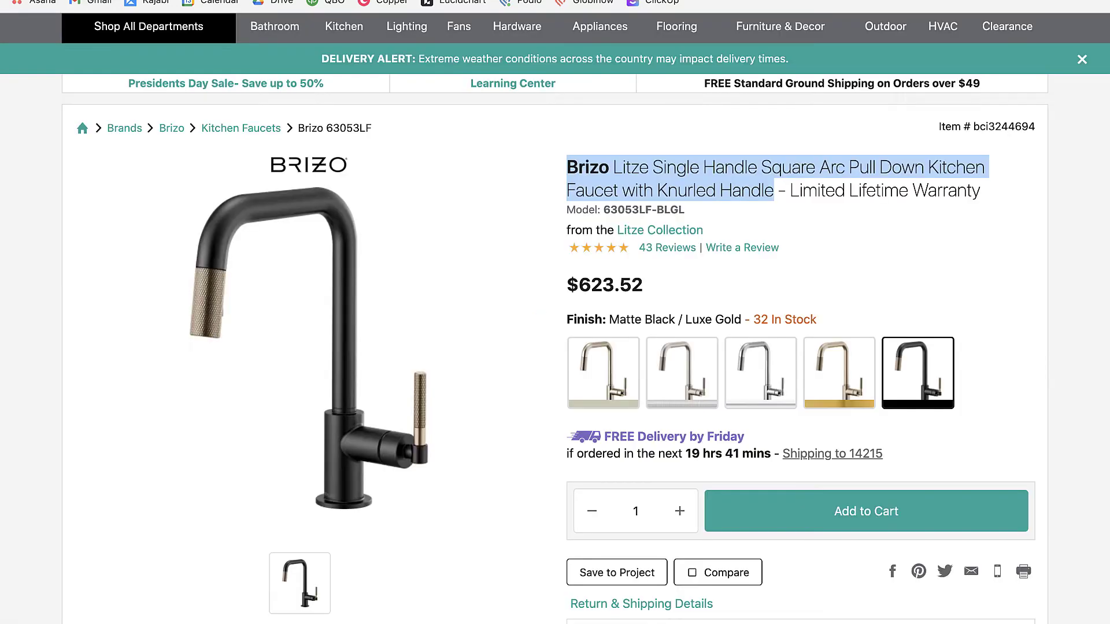
Search Build.com for 'delta kitchen faucet' and open the $399.14 Delta Trinsic Pull-Down faucet page
{"action": "scroll", "coordinate": [444, 144], "scroll_direction": "up", "scroll_amount": 3}
{"action": "left_click", "coordinate": [367, 75]}
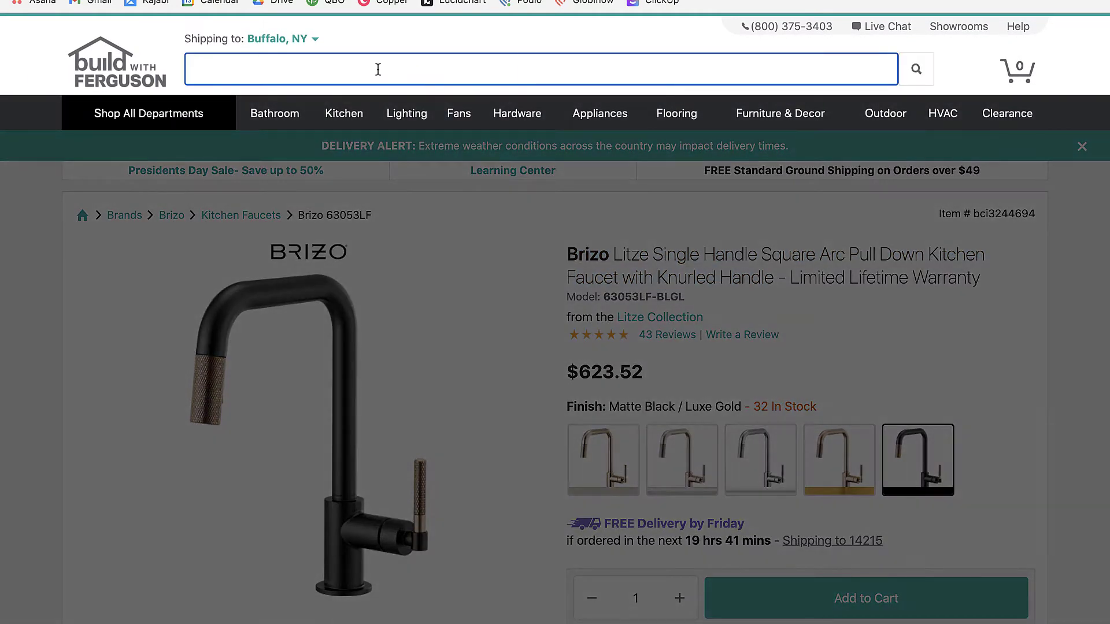
{"action": "type", "text": "delta kitchen"}
{"action": "key", "text": "BackSpace"}
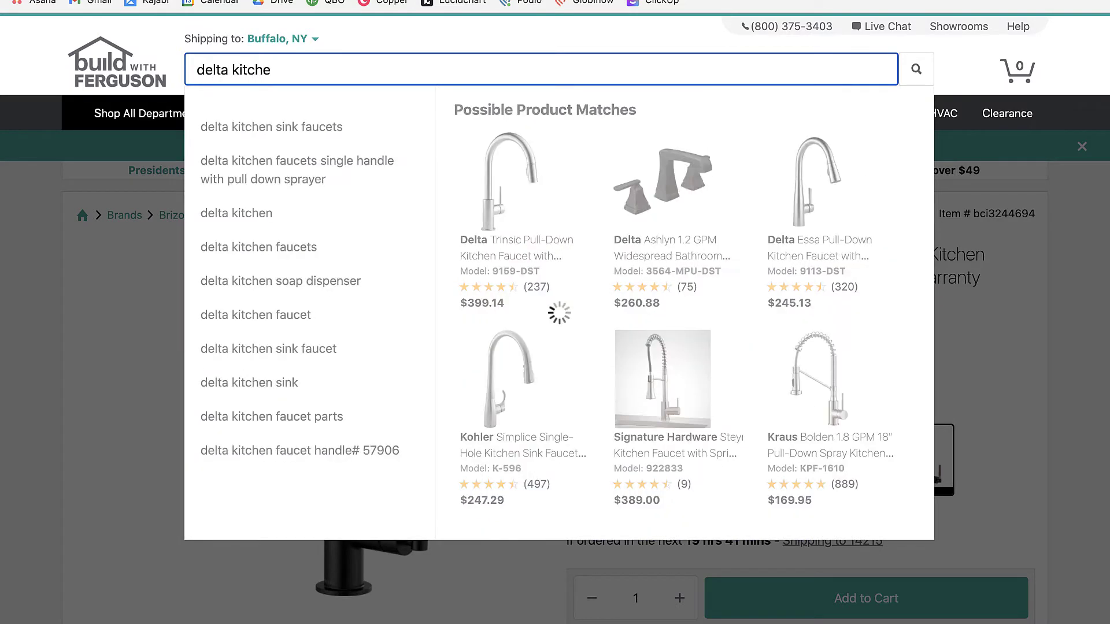
{"action": "type", "text": "n faucet"}
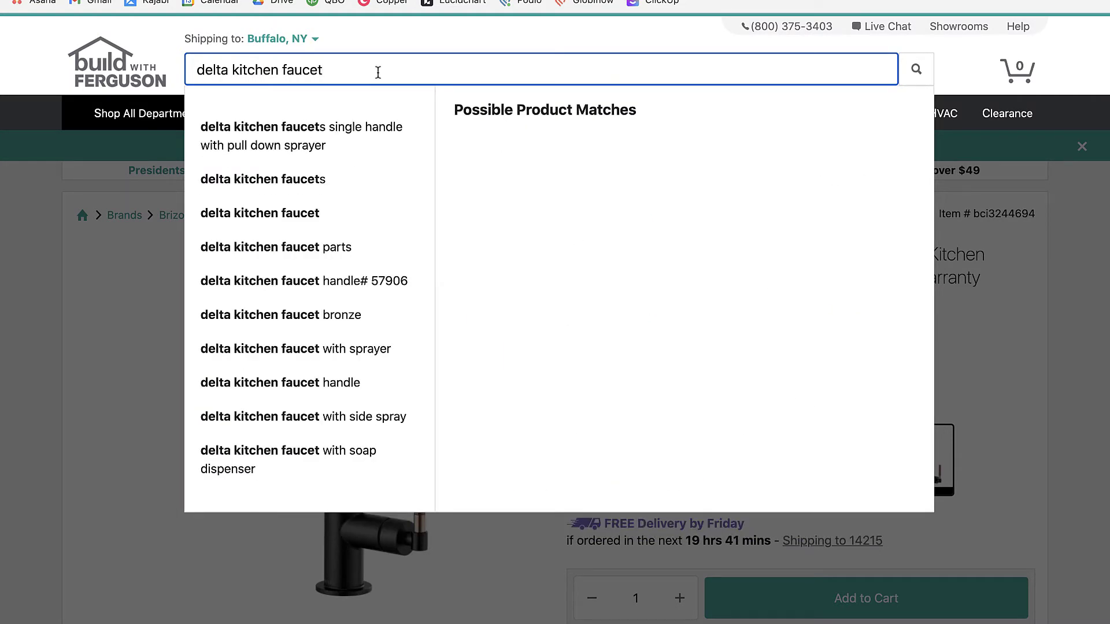
{"action": "left_click", "coordinate": [664, 253]}
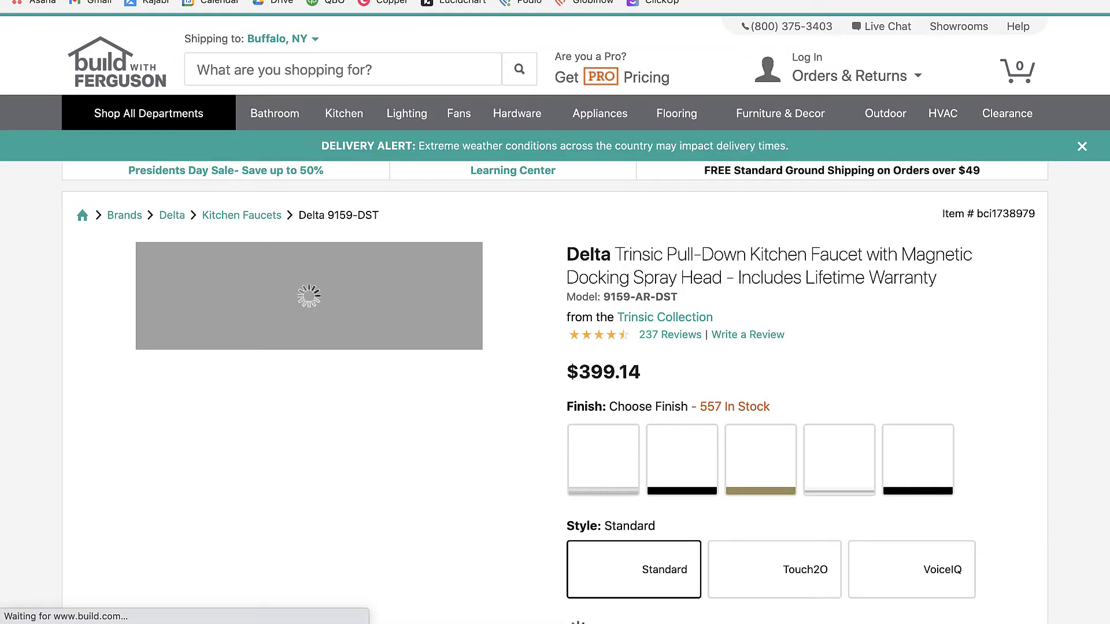
{"action": "key", "text": "ctrl+shift+Tab"}
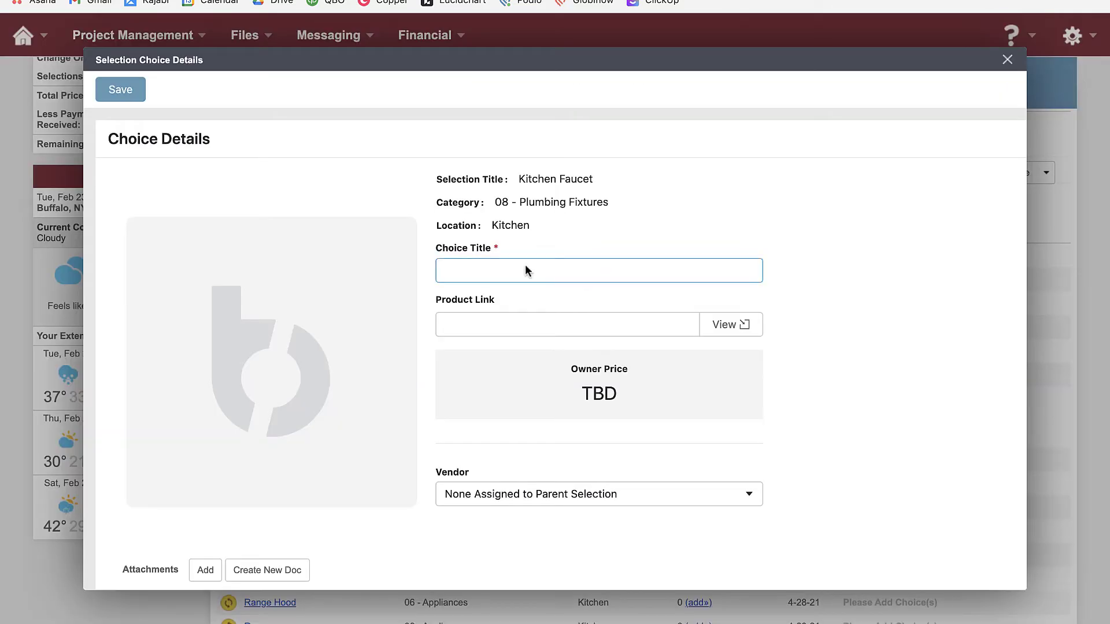
Copy the product name into Choice Title, trimming it to 'Delta Trinsic Pull-Down Kitchen Faucet'
{"action": "key", "text": "ctrl+Tab"}
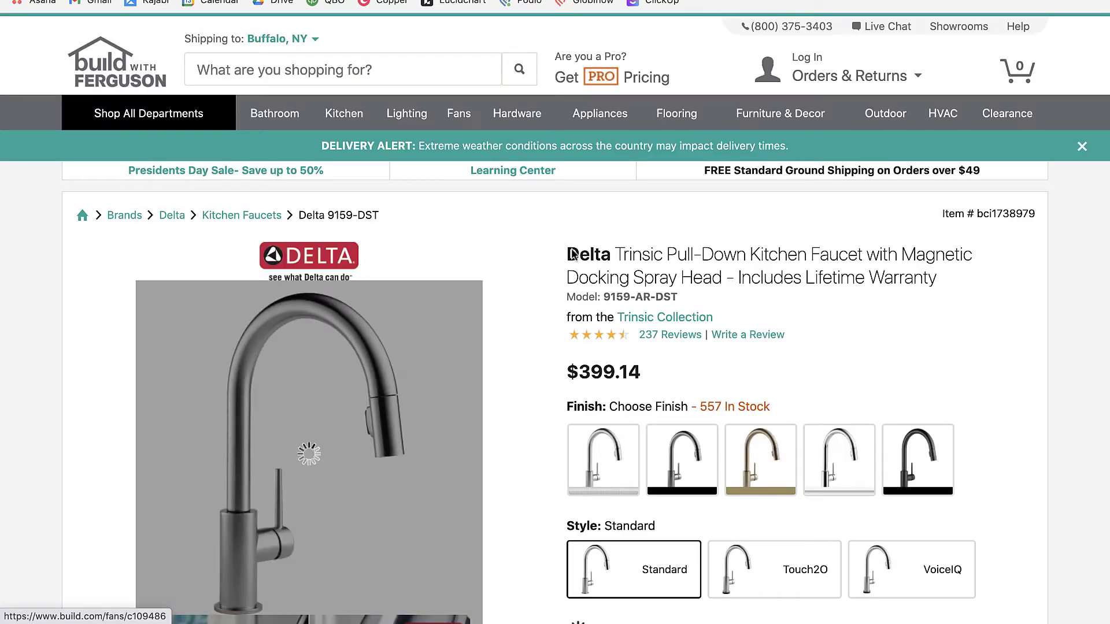
{"action": "mouse_move", "coordinate": [567, 254]}
{"action": "left_mouse_down"}
{"action": "mouse_move", "coordinate": [736, 263]}
{"action": "mouse_move", "coordinate": [709, 282]}
{"action": "mouse_move", "coordinate": [725, 280]}
{"action": "left_mouse_up"}
{"action": "key", "text": "ctrl+c"}
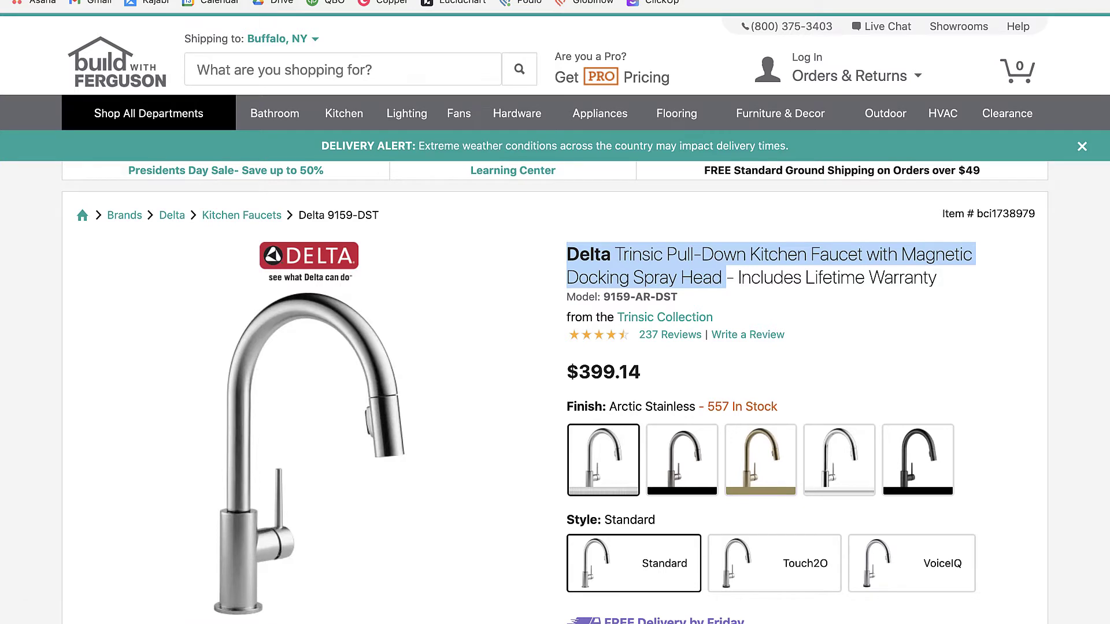
{"action": "key", "text": "ctrl+shift+Tab"}
{"action": "left_click", "coordinate": [559, 274]}
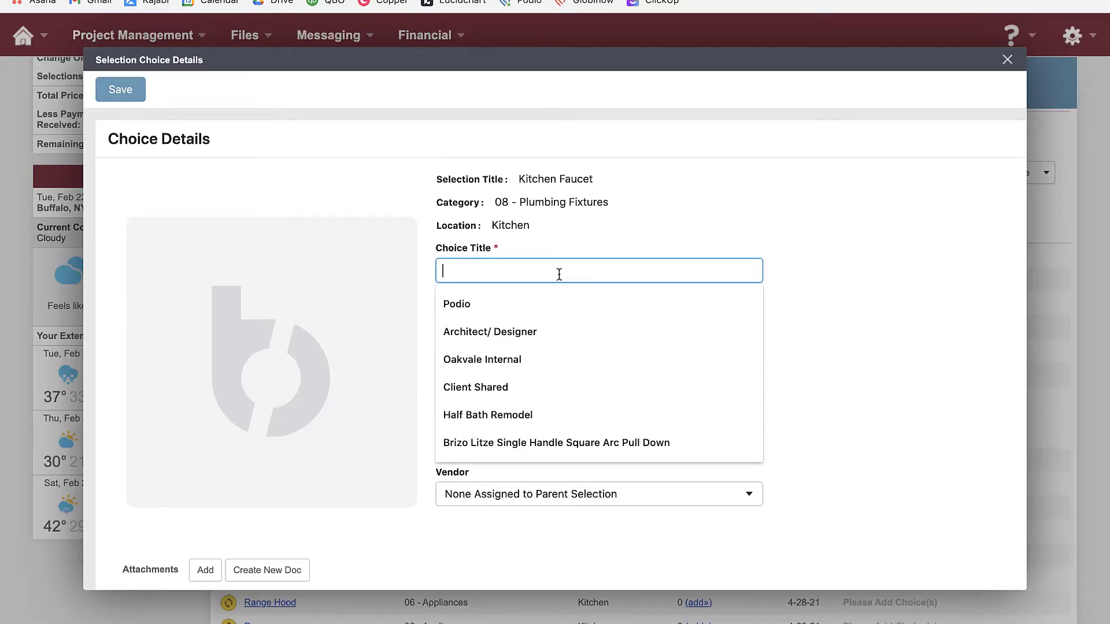
{"action": "key", "text": "ctrl+v"}
{"action": "key", "text": "Tab"}
{"action": "left_click_drag", "start_coordinate": [639, 269], "coordinate": [802, 267]}
{"action": "key", "text": "BackSpace"}
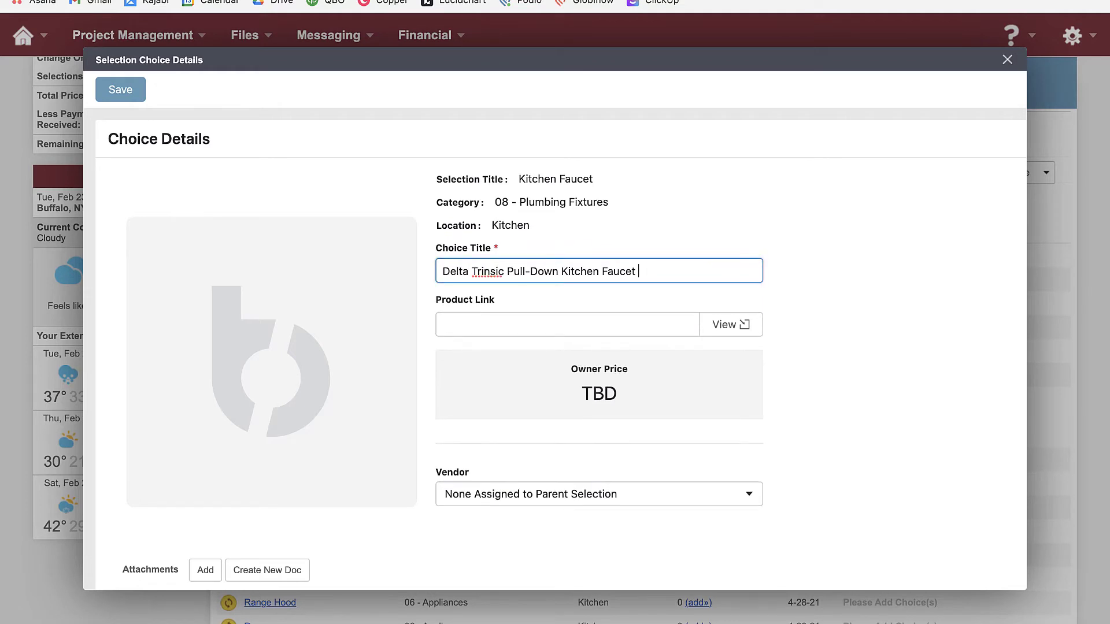
Paste the faucet's build.com page address into the Product Link field
{"action": "left_click", "coordinate": [418, 0]}
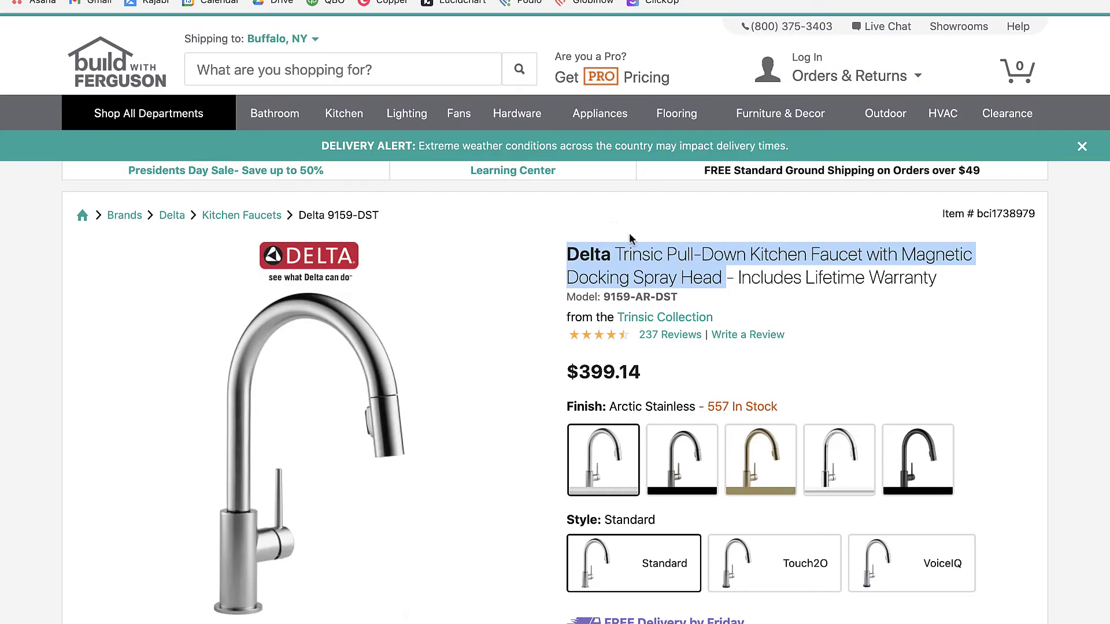
{"action": "key", "text": "super+l"}
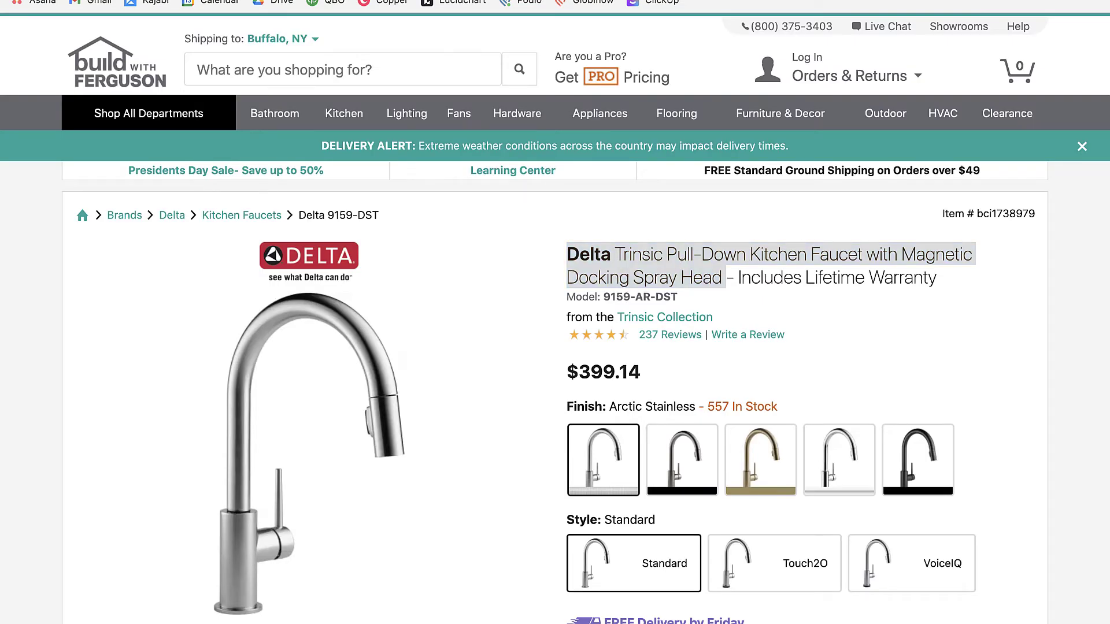
{"action": "key", "text": "ctrl+shift+Tab"}
{"action": "left_click", "coordinate": [657, 318]}
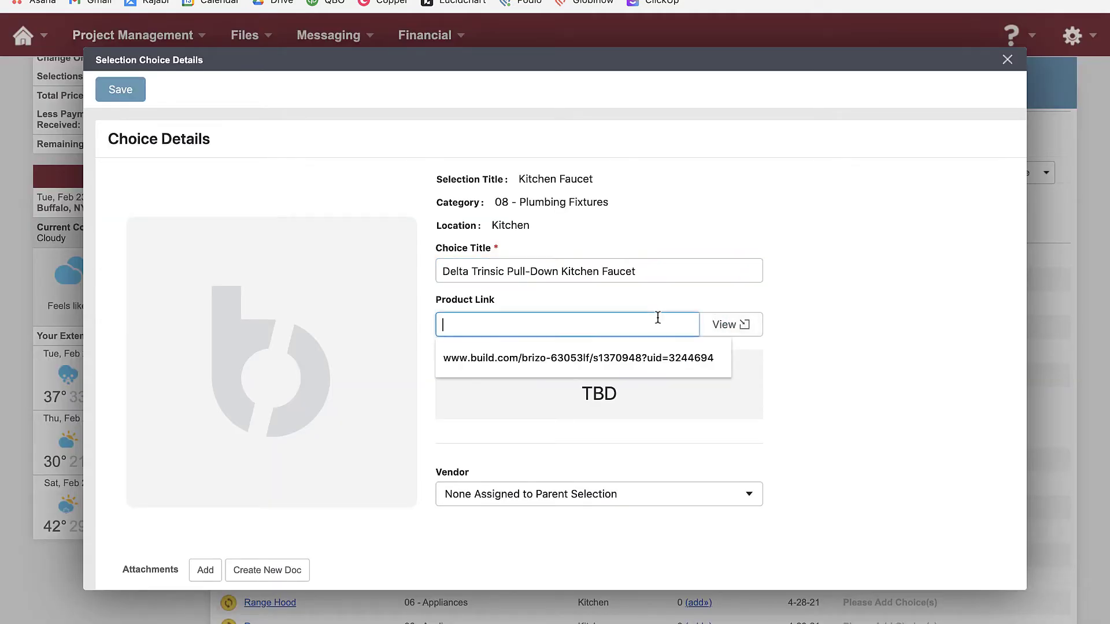
{"action": "type", "text": "https://www.build.com/delta-9159-dst/s380199?uid=1738979"}
{"action": "left_click", "coordinate": [840, 344]}
{"action": "scroll", "coordinate": [557, 314], "scroll_direction": "down", "scroll_amount": 3}
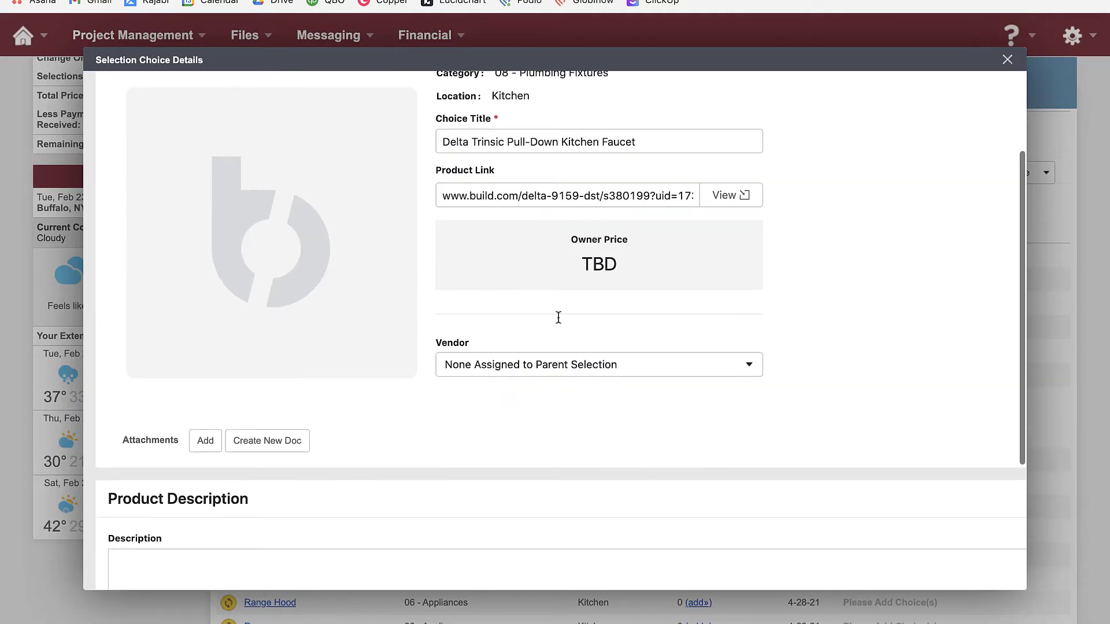
Take a screenshot of the faucet photo from the product page
{"action": "key", "text": "ctrl+Tab"}
{"action": "scroll", "coordinate": [102, 254], "scroll_direction": "down", "scroll_amount": 3}
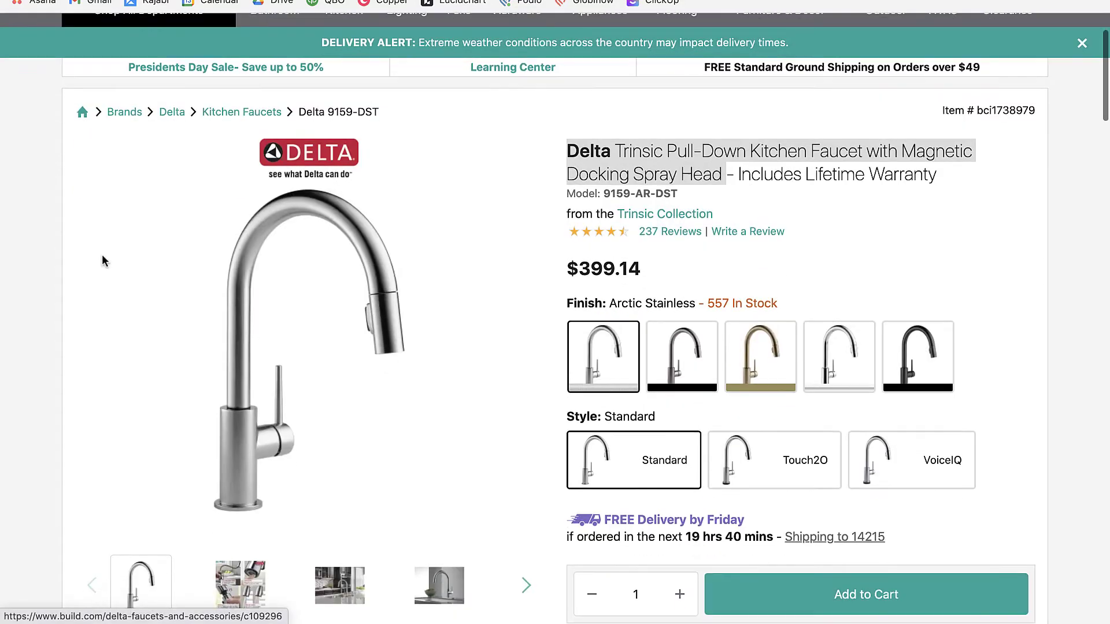
{"action": "key", "text": "super+shift+4"}
{"action": "left_click_drag", "start_coordinate": [73, 167], "coordinate": [479, 535]}
{"action": "left_click", "coordinate": [96, 0]}
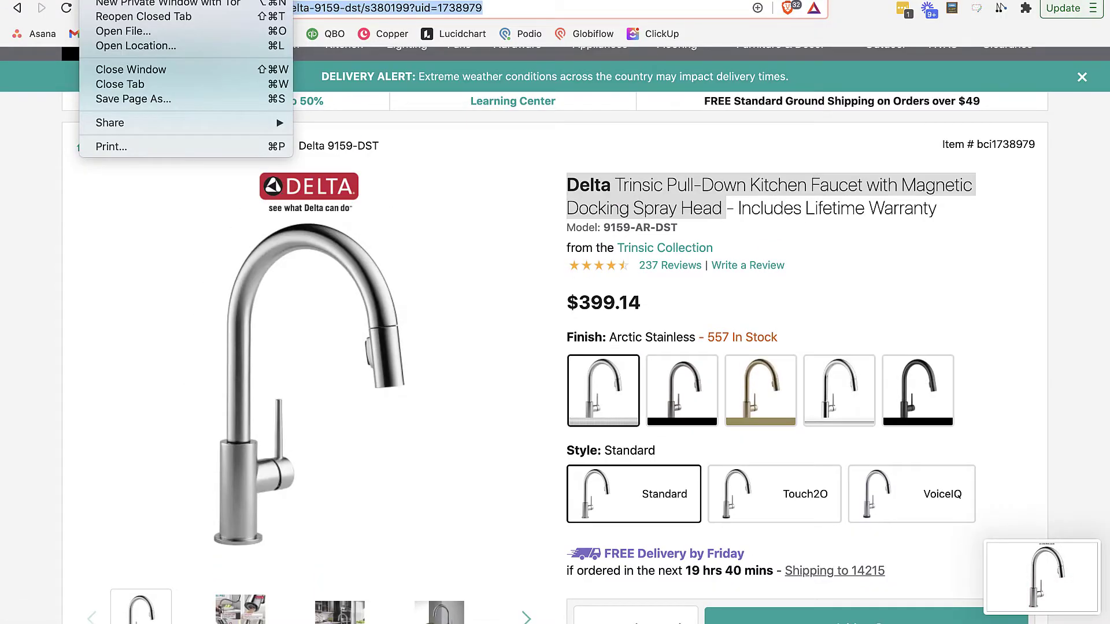
{"action": "left_click", "coordinate": [95, 0]}
{"action": "left_click", "coordinate": [95, 0]}
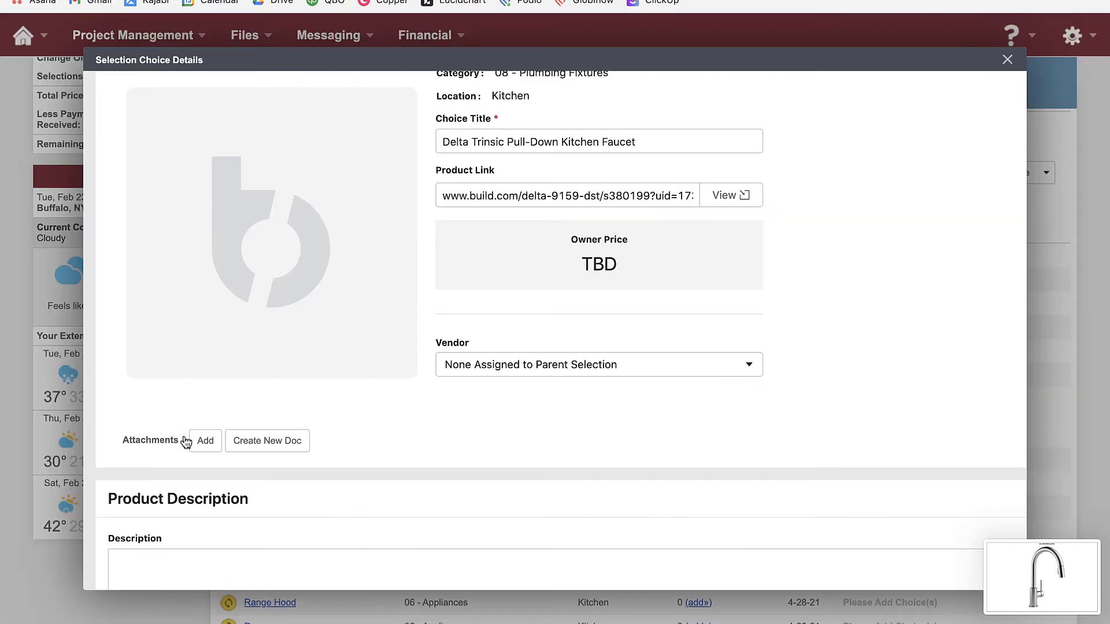
Attach the faucet screenshot to the Delta Trinsic choice, save it and close the details
{"action": "left_click", "coordinate": [186, 442]}
{"action": "left_click_drag", "start_coordinate": [1086, 570], "coordinate": [504, 416]}
{"action": "left_click", "coordinate": [850, 162]}
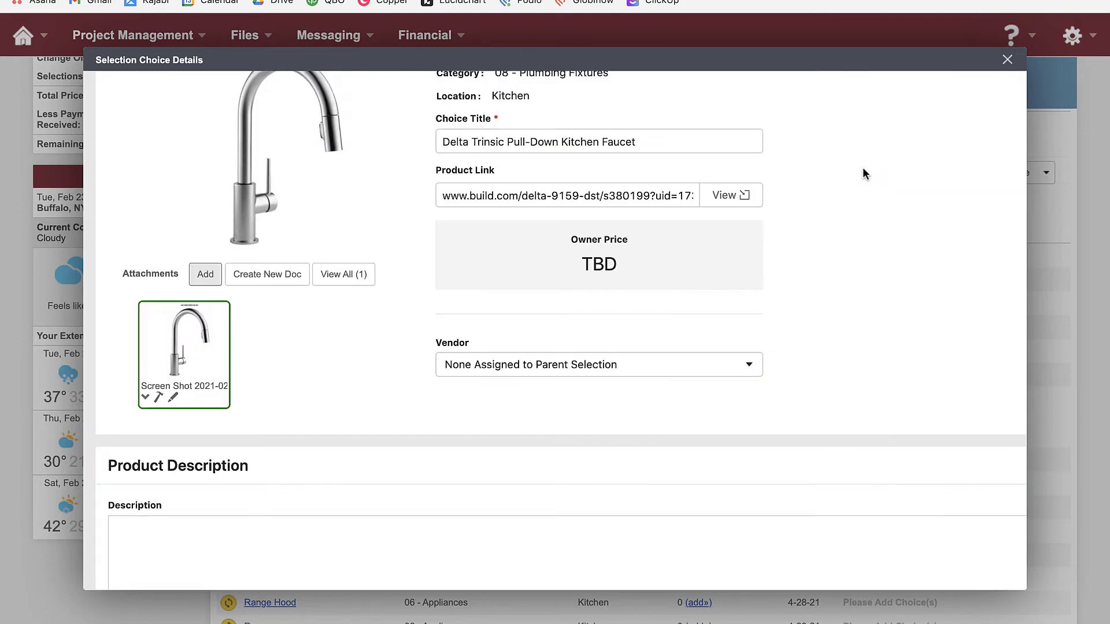
{"action": "scroll", "coordinate": [356, 409], "scroll_direction": "up", "scroll_amount": 3}
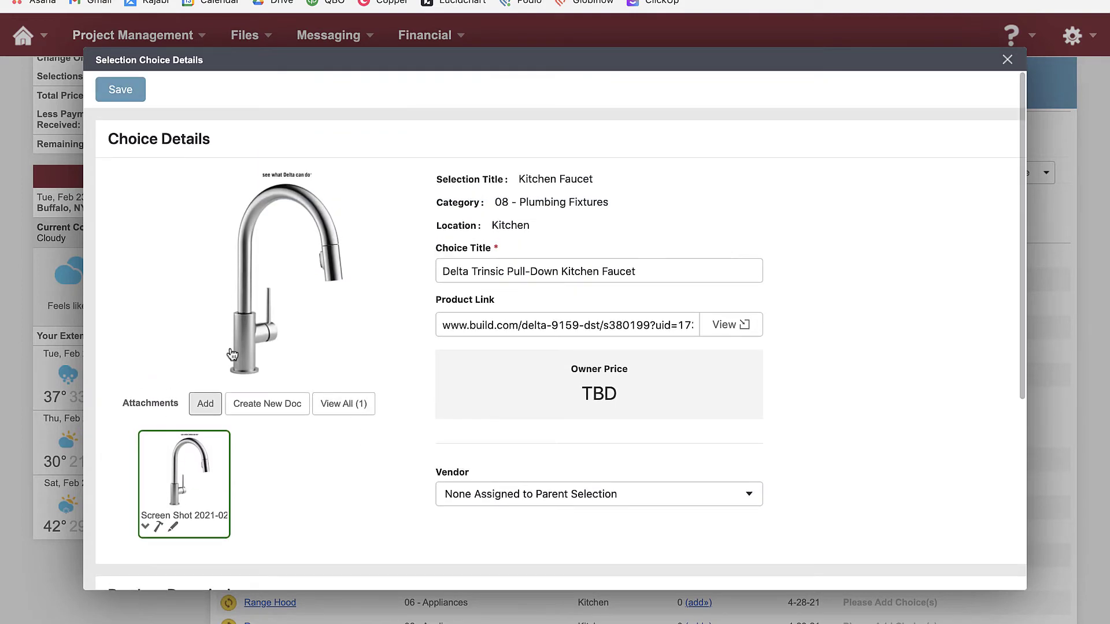
{"action": "left_click", "coordinate": [141, 92]}
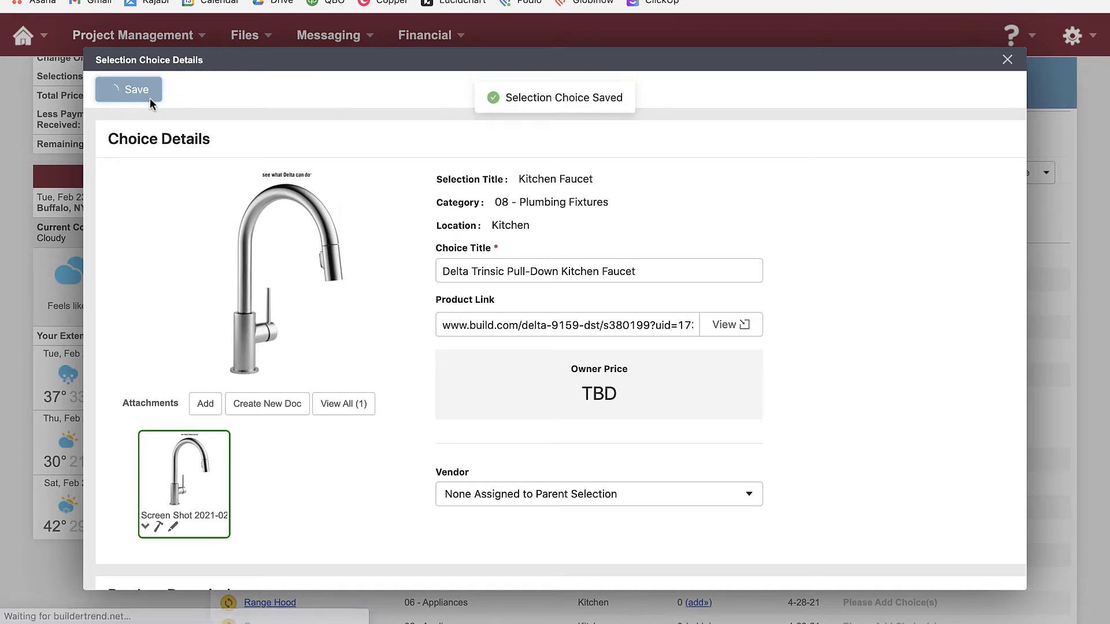
{"action": "left_click", "coordinate": [1007, 60]}
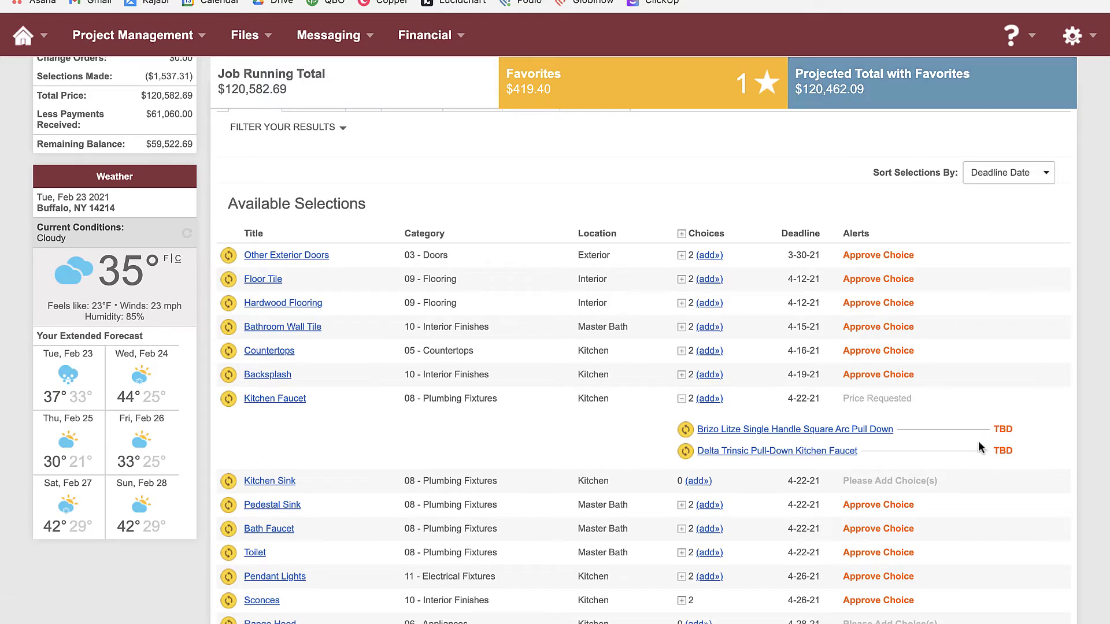
Open the Pella 4 Light door under Other Exterior Doors and approve it with a drawn signature
{"action": "scroll", "coordinate": [957, 398], "scroll_direction": "up", "scroll_amount": 3}
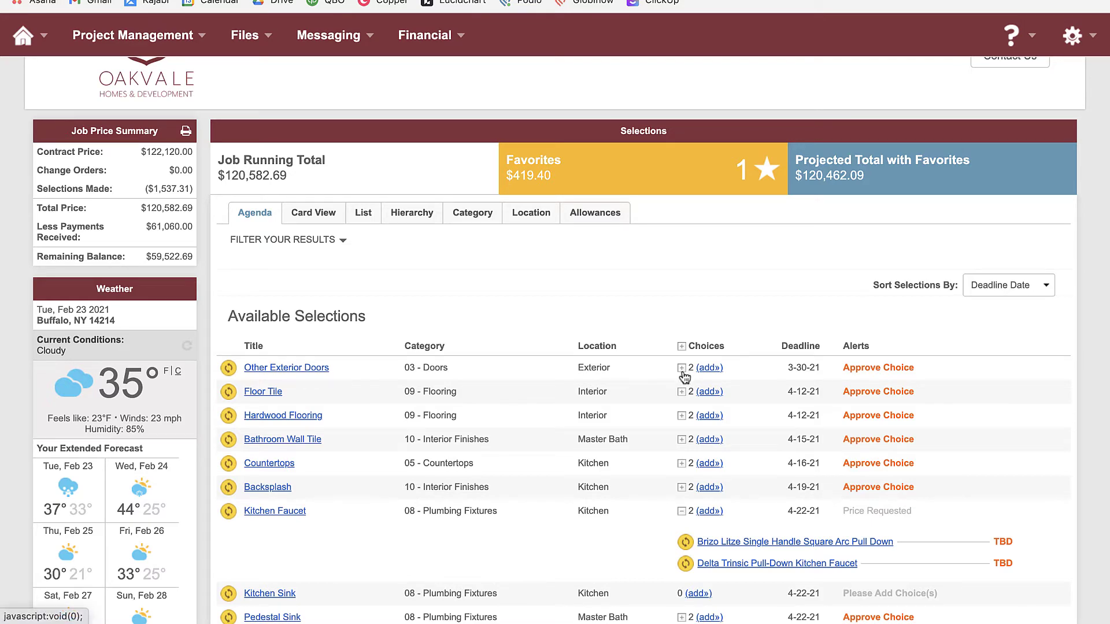
{"action": "left_click", "coordinate": [681, 369]}
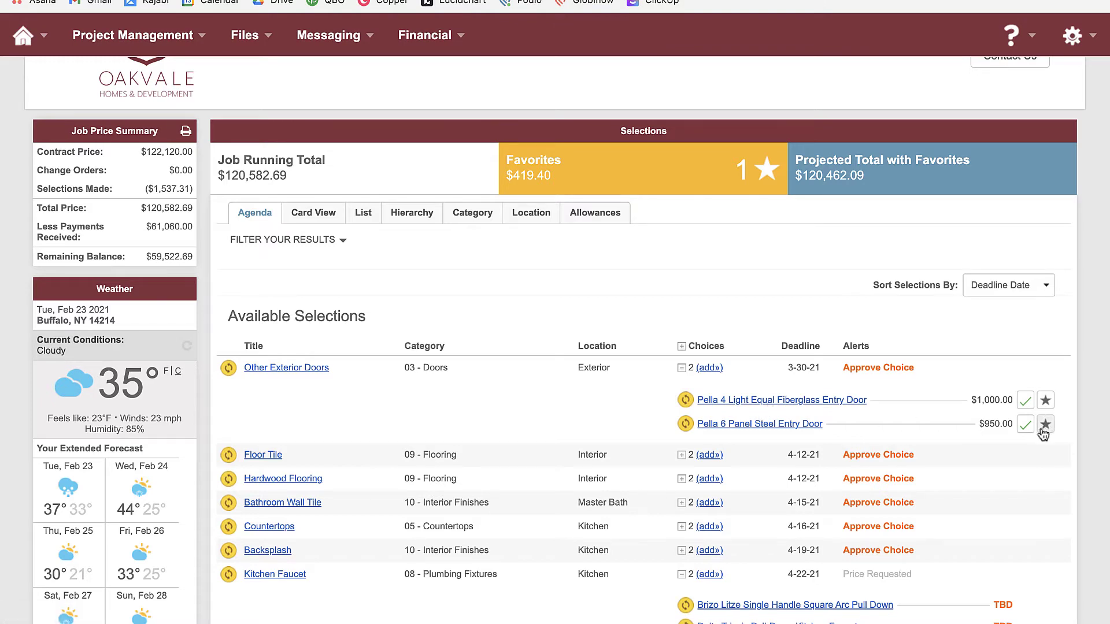
{"action": "left_click", "coordinate": [1025, 402]}
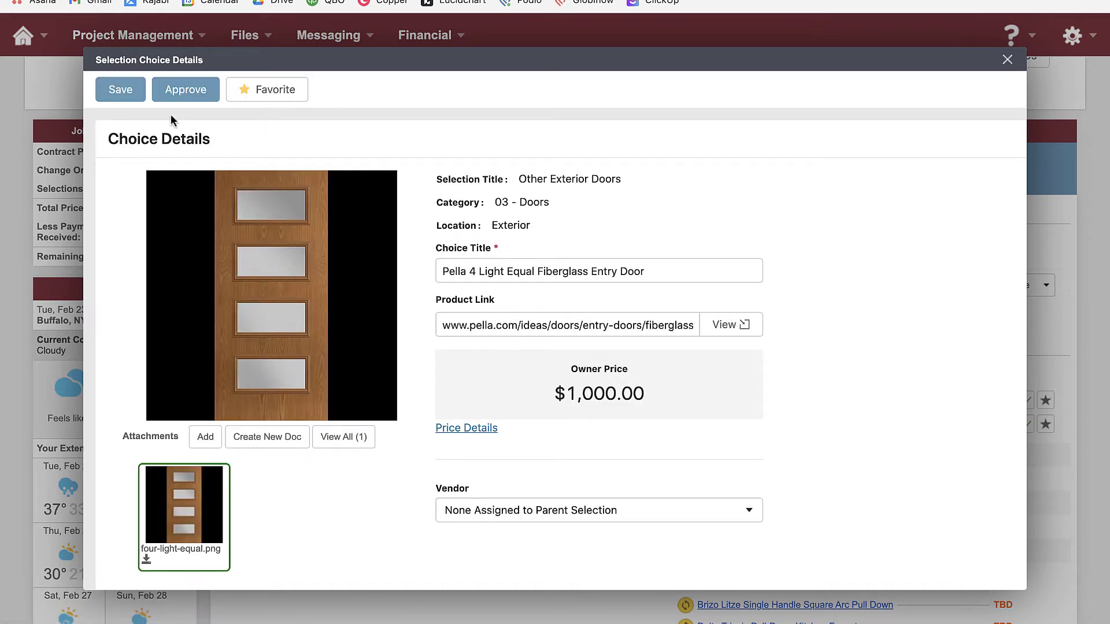
{"action": "left_click", "coordinate": [178, 95]}
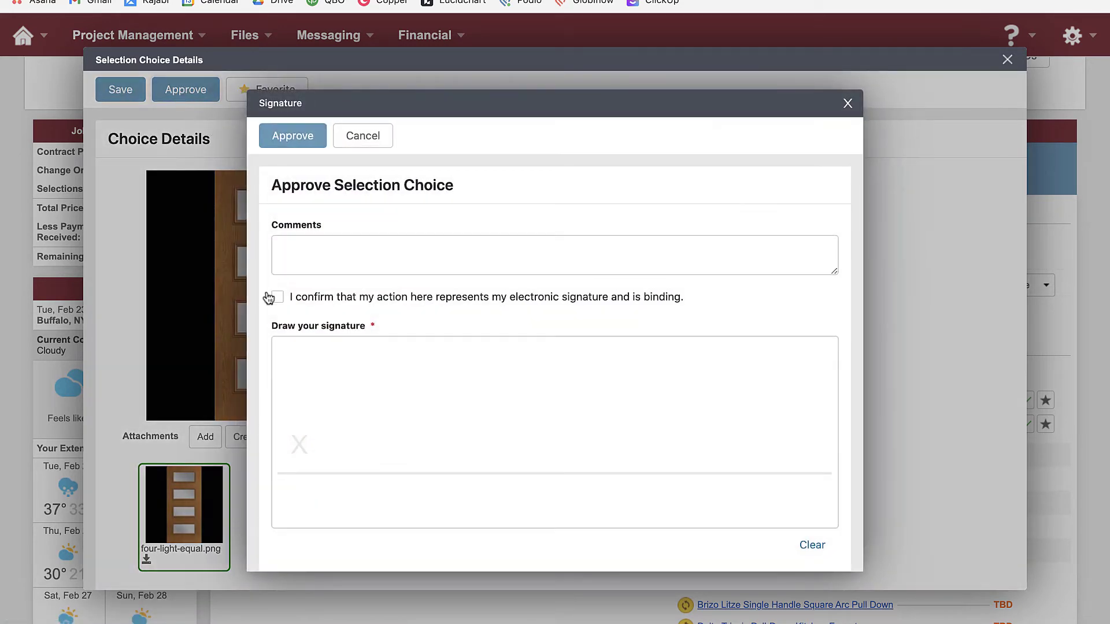
{"action": "left_click", "coordinate": [278, 297]}
{"action": "left_click_drag", "start_coordinate": [366, 462], "coordinate": [596, 457]}
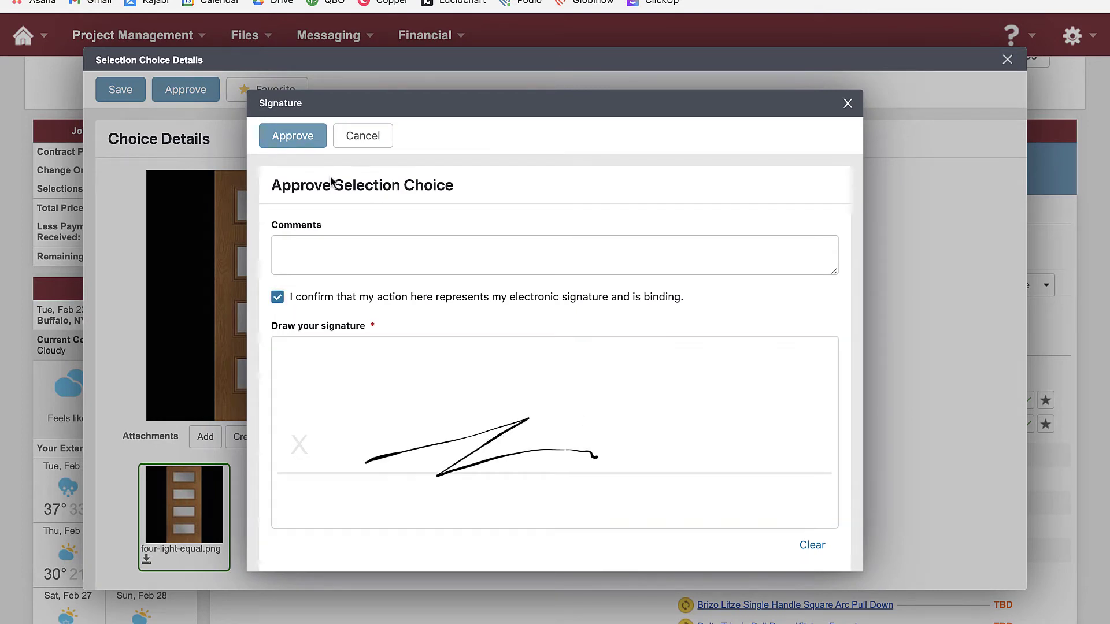
{"action": "left_click", "coordinate": [296, 138]}
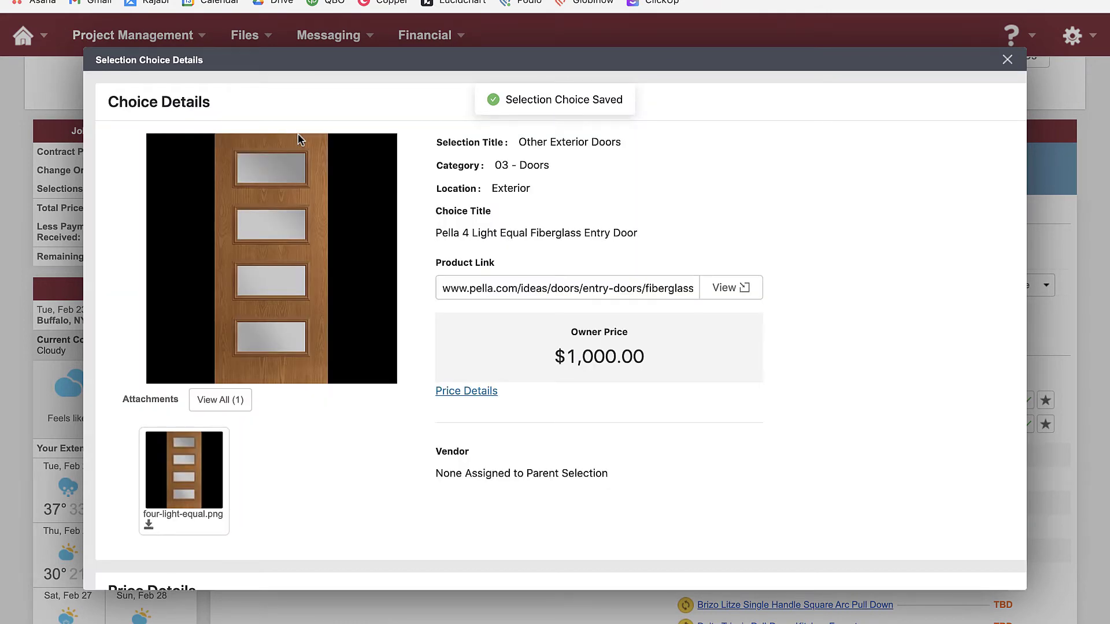
{"action": "left_click", "coordinate": [1007, 61]}
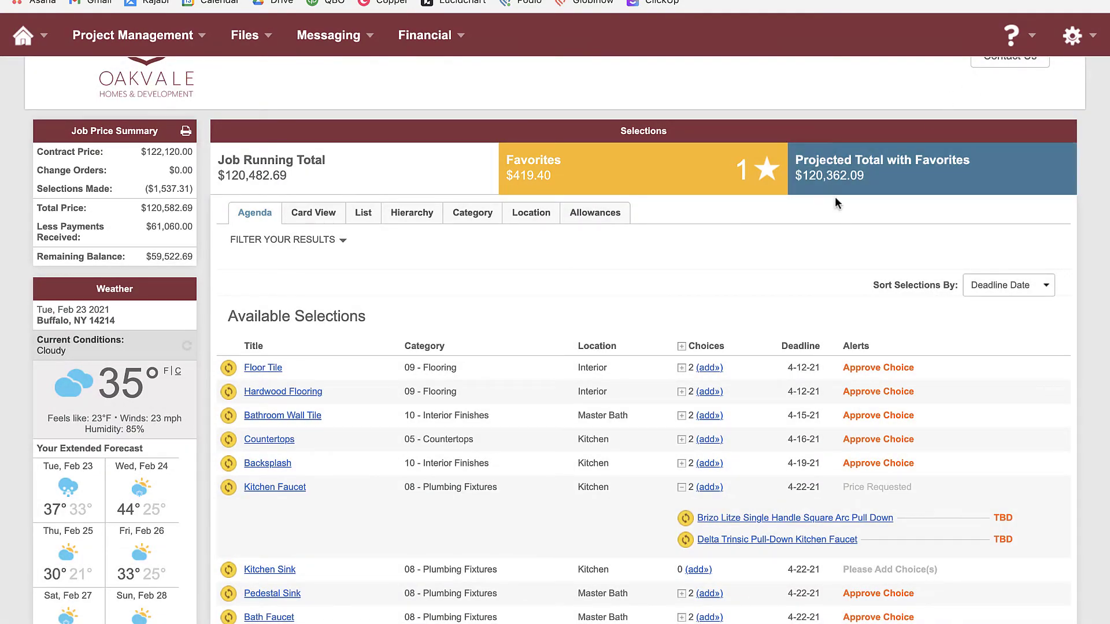
{"action": "scroll", "coordinate": [668, 385], "scroll_direction": "down", "scroll_amount": 1}
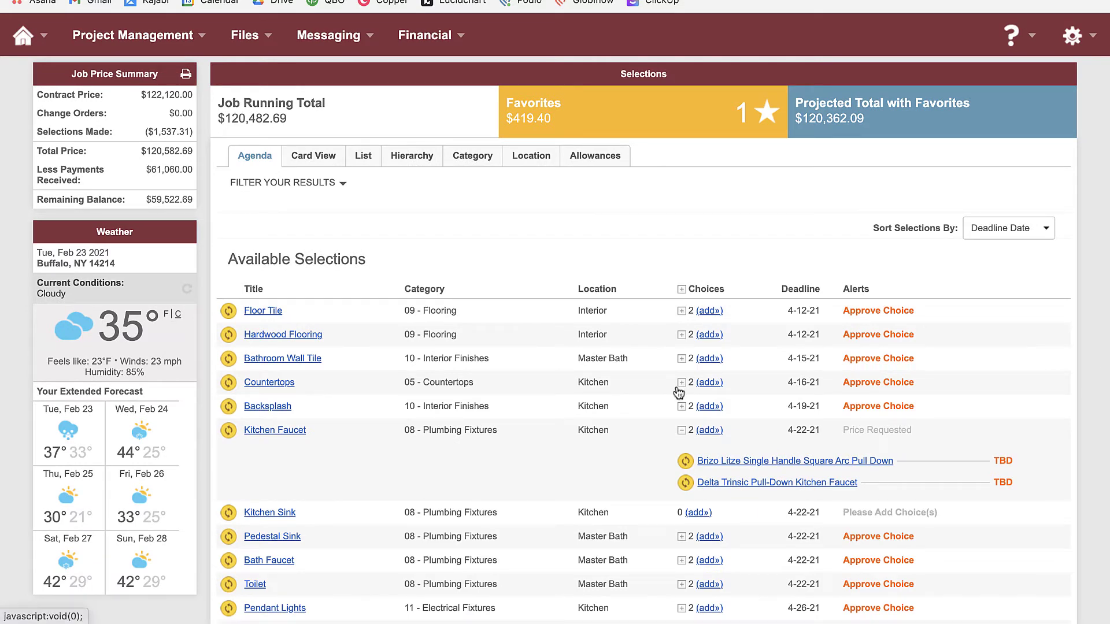
{"action": "scroll", "coordinate": [533, 290], "scroll_direction": "up", "scroll_amount": 2}
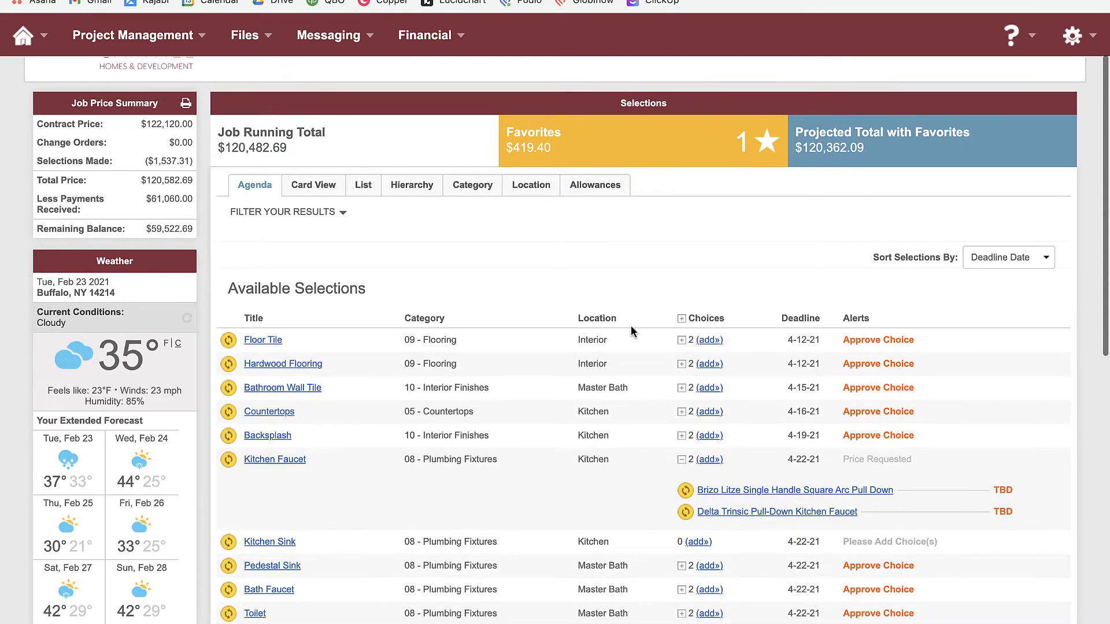
{"action": "scroll", "coordinate": [949, 400], "scroll_direction": "down", "scroll_amount": 2}
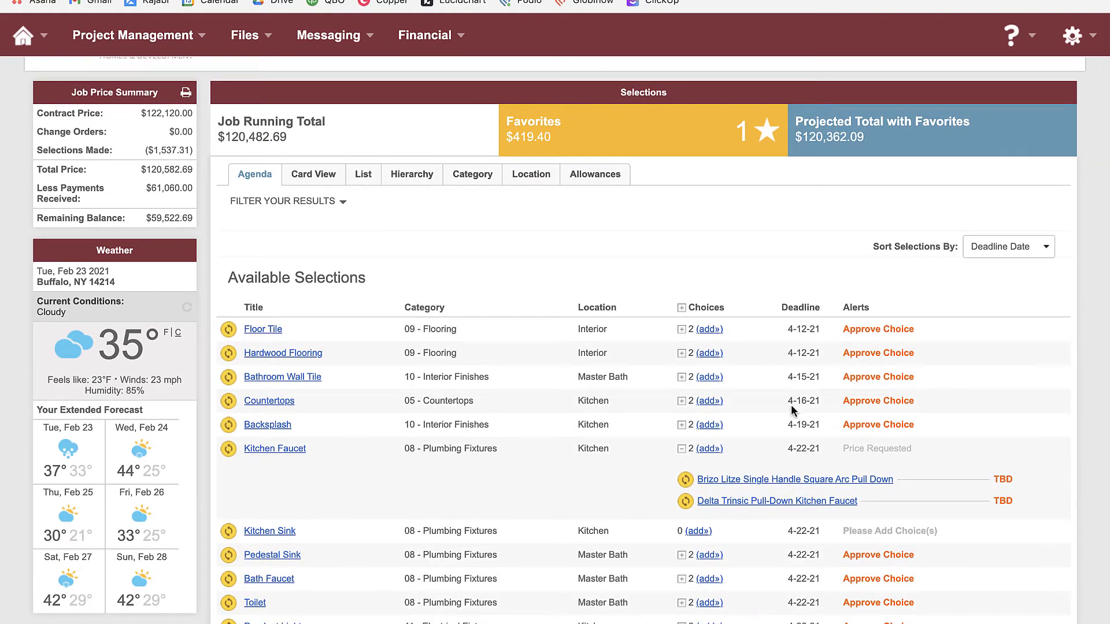
{"action": "scroll", "coordinate": [751, 526], "scroll_direction": "down", "scroll_amount": 1}
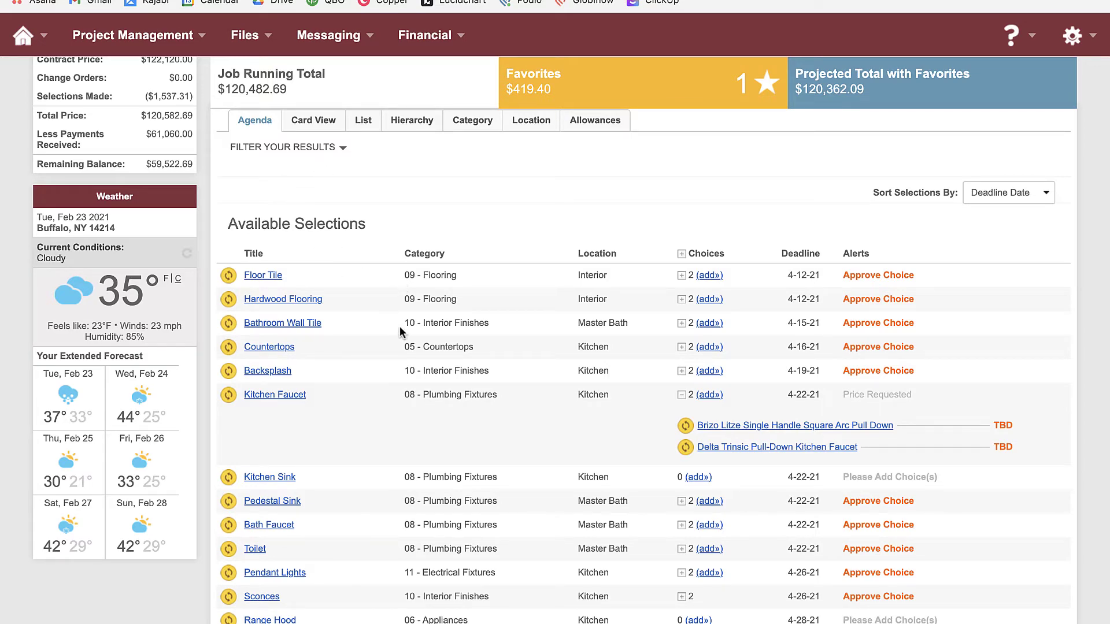
{"action": "scroll", "coordinate": [400, 331], "scroll_direction": "up", "scroll_amount": 2}
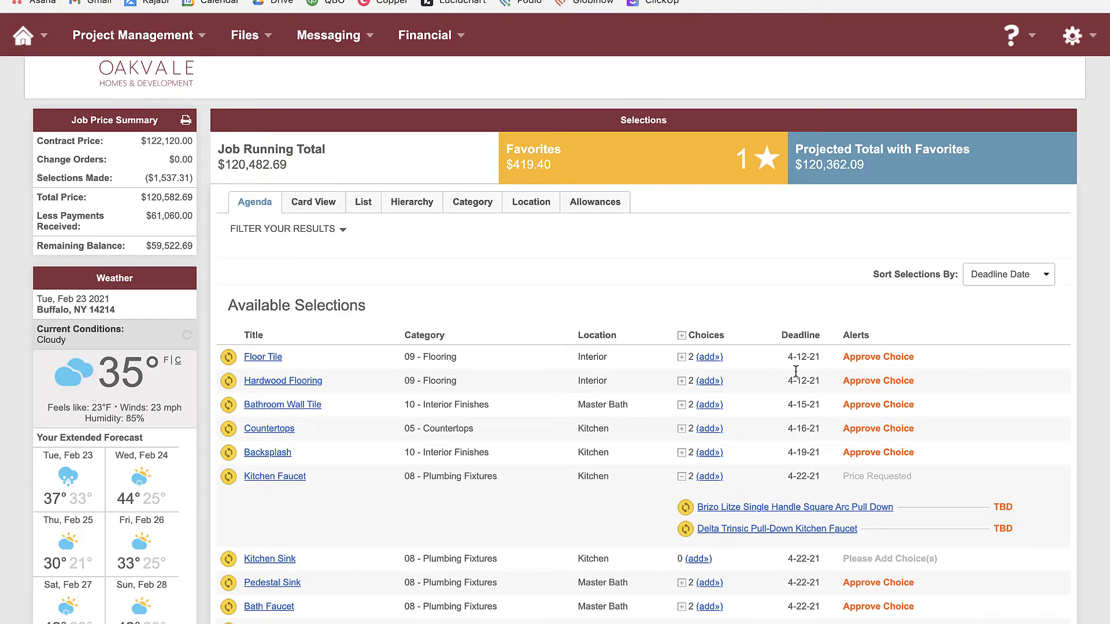
{"action": "scroll", "coordinate": [802, 480], "scroll_direction": "down", "scroll_amount": 5}
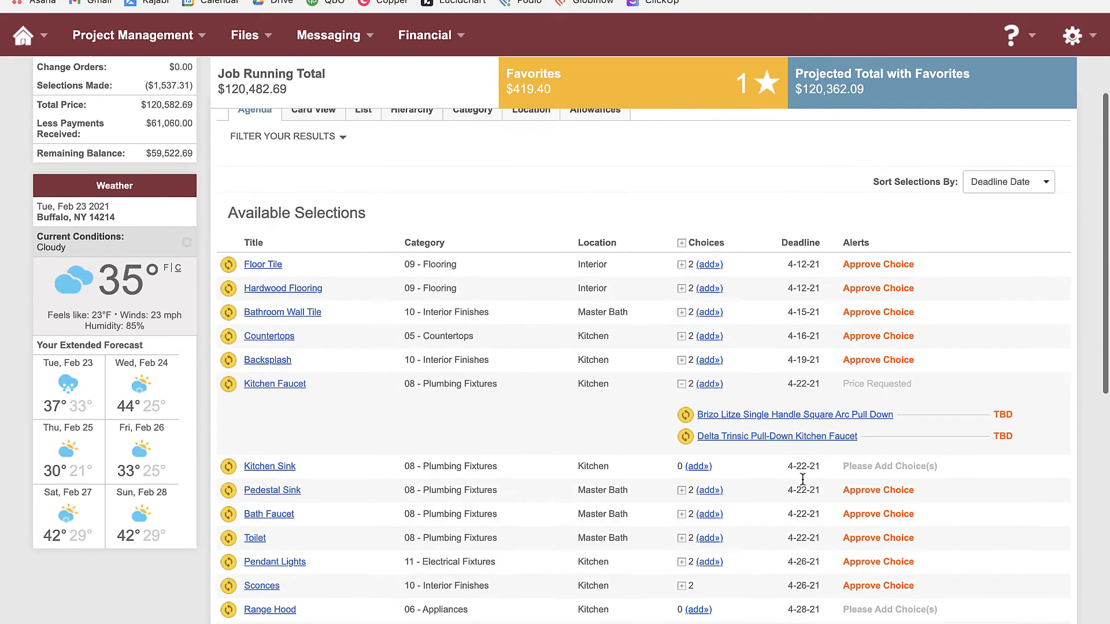
{"action": "scroll", "coordinate": [803, 483], "scroll_direction": "down", "scroll_amount": 10}
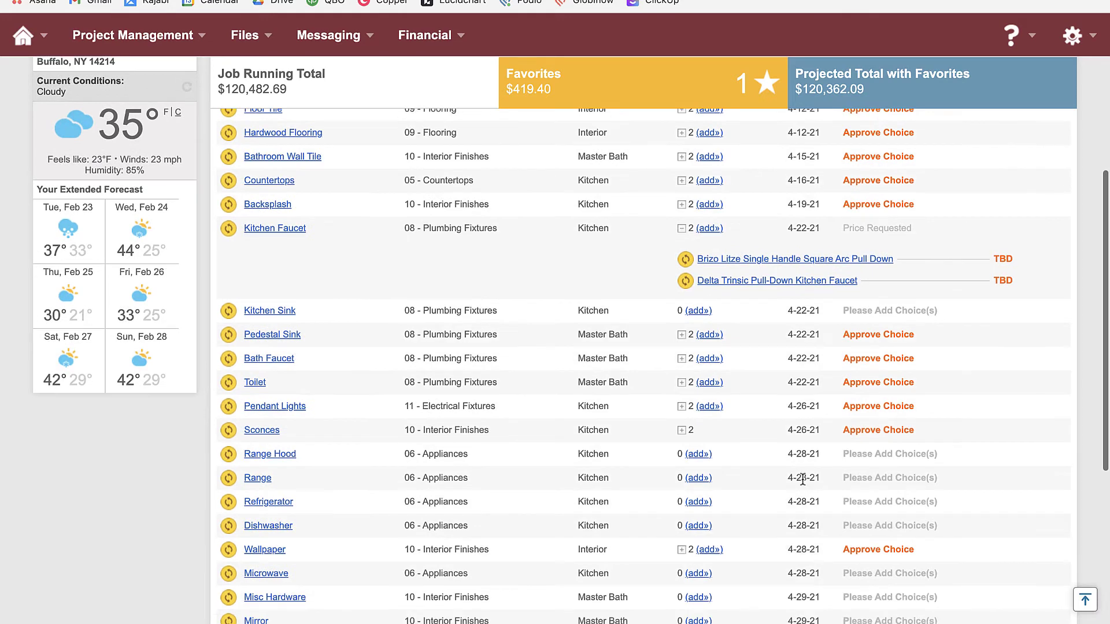
{"action": "scroll", "coordinate": [802, 483], "scroll_direction": "down", "scroll_amount": 3}
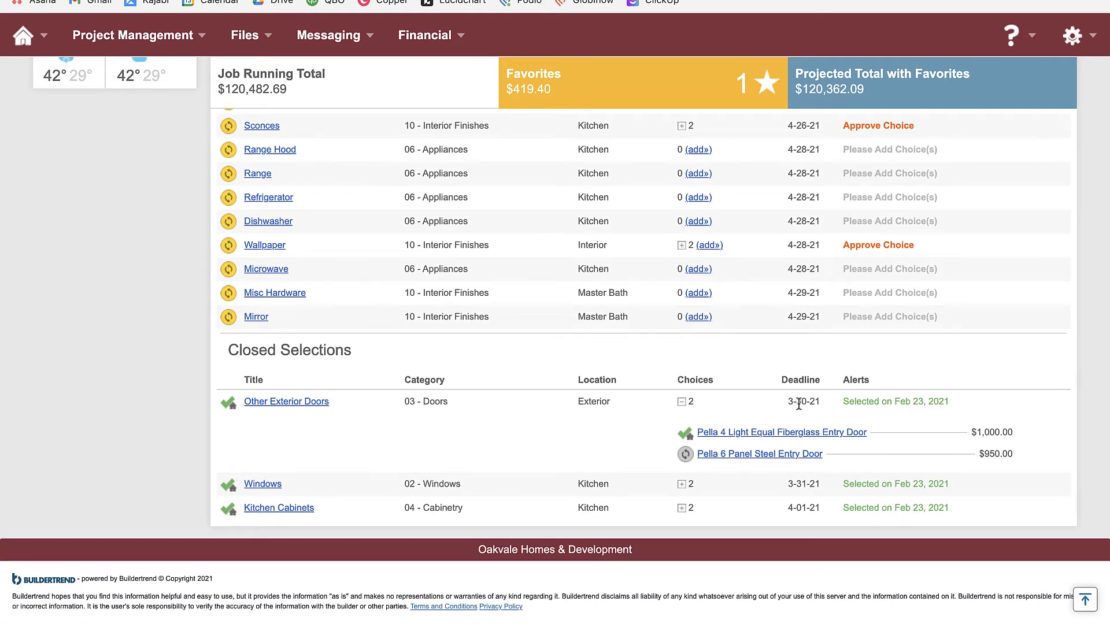
{"action": "scroll", "coordinate": [793, 460], "scroll_direction": "up", "scroll_amount": 20}
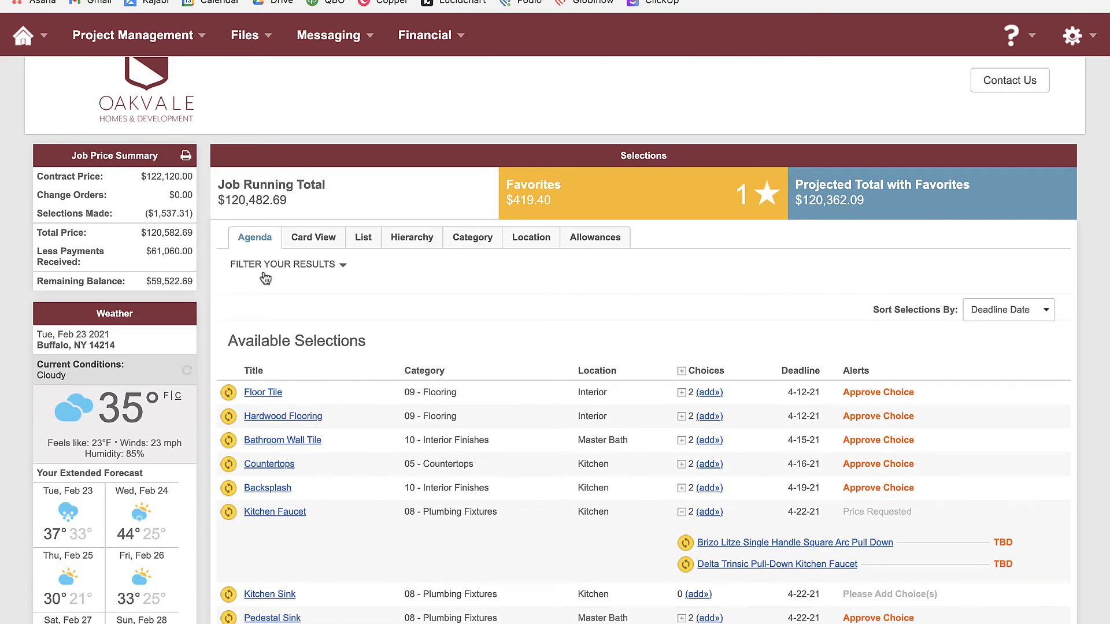
Exclude Unassigned from the Locations filter
{"action": "left_click", "coordinate": [275, 267]}
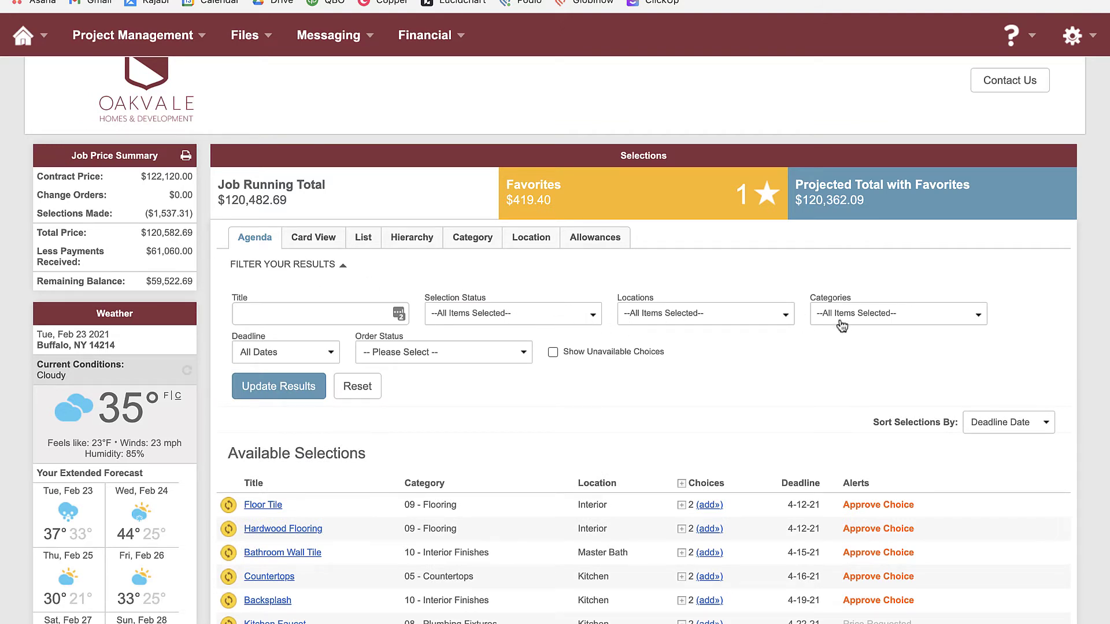
{"action": "left_click", "coordinate": [668, 324]}
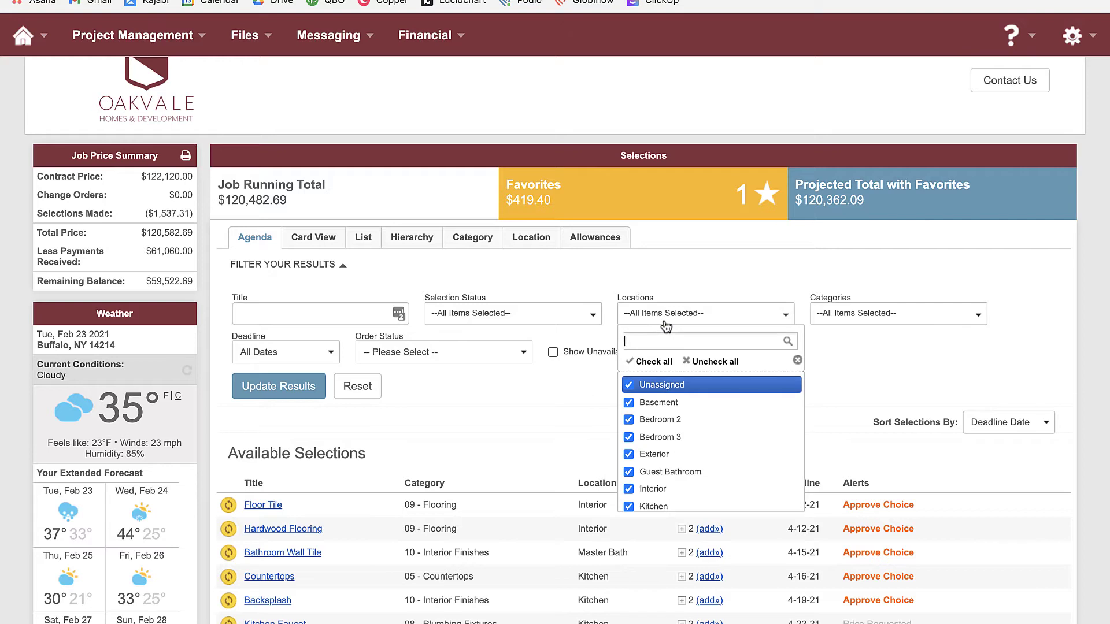
{"action": "left_click", "coordinate": [629, 386]}
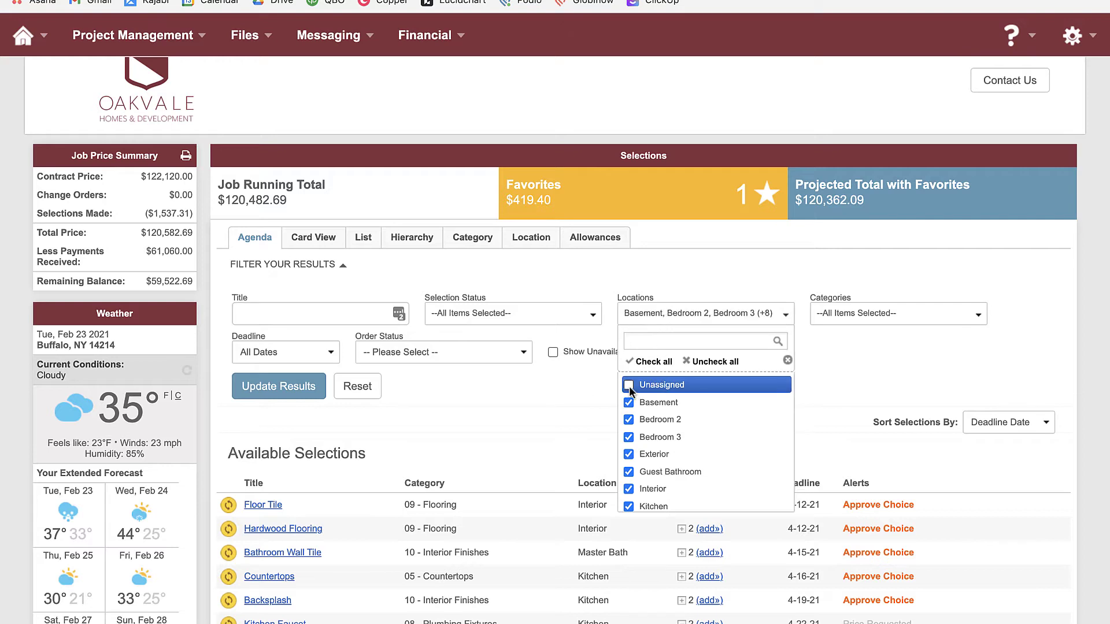
{"action": "left_click", "coordinate": [827, 363]}
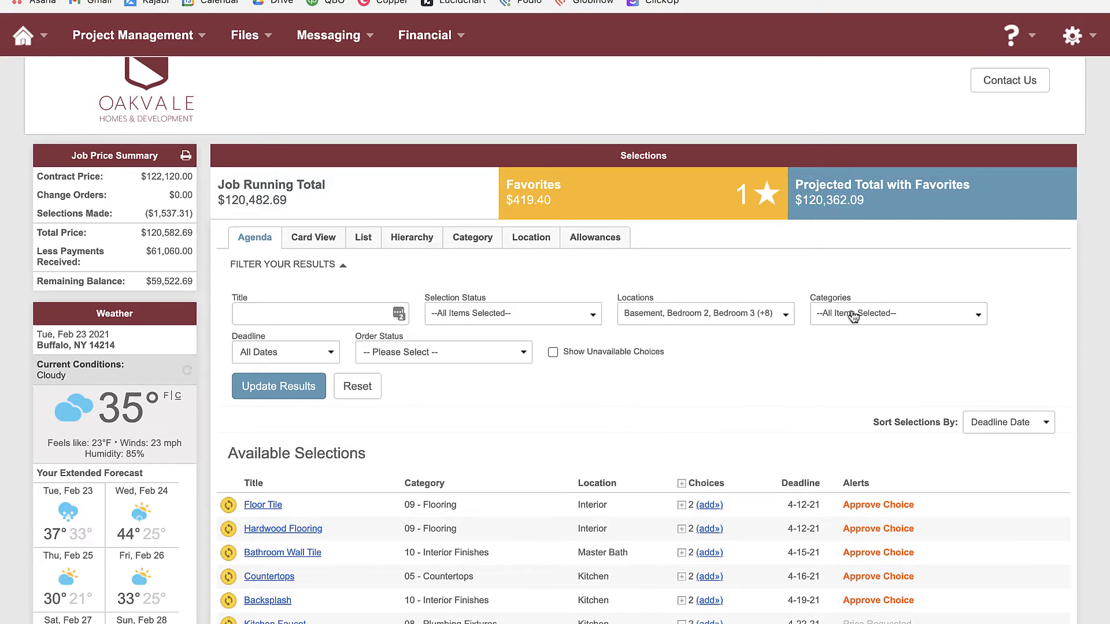
Limit categories to 08 - Plumbing Fixtures and update the results
{"action": "left_click", "coordinate": [855, 315]}
{"action": "left_click", "coordinate": [855, 315]}
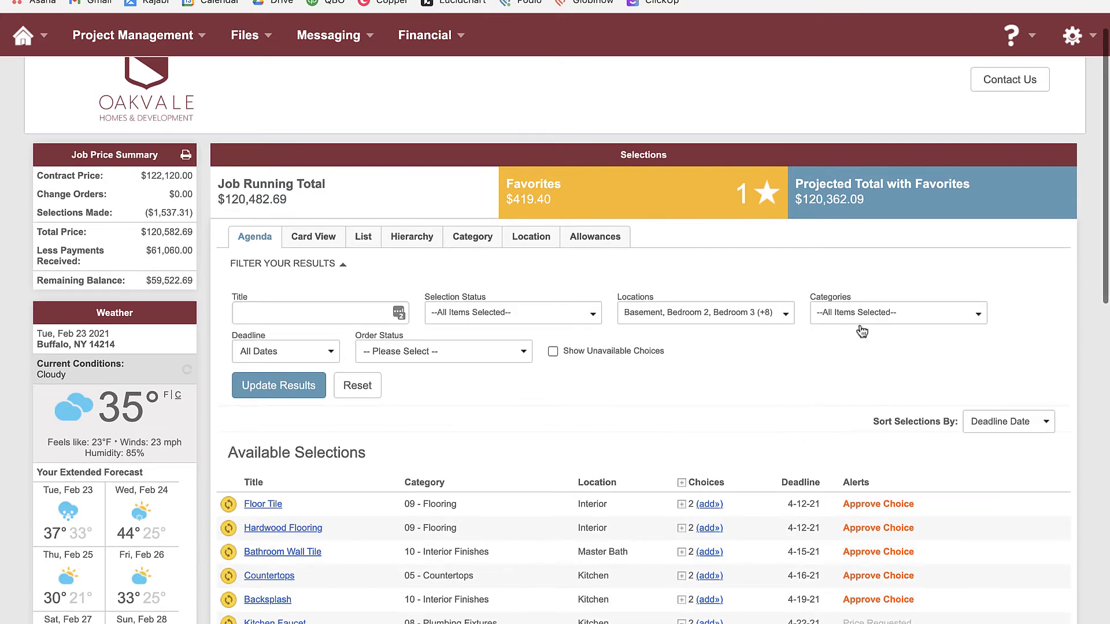
{"action": "left_click", "coordinate": [855, 315]}
{"action": "left_click", "coordinate": [907, 365]}
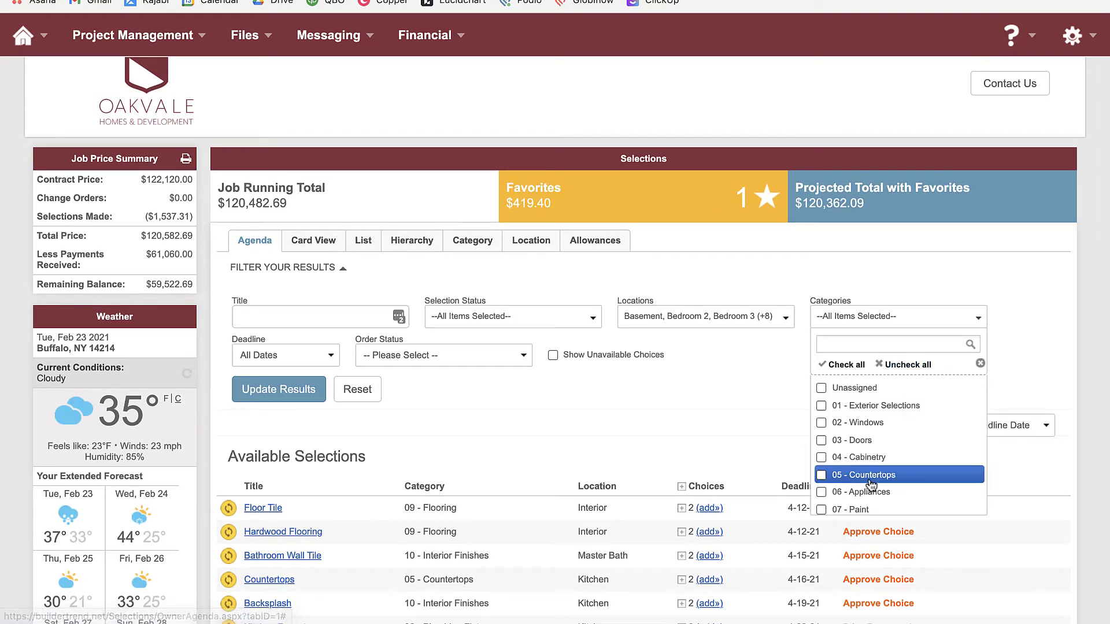
{"action": "scroll", "coordinate": [876, 483], "scroll_direction": "down", "scroll_amount": 1}
{"action": "scroll", "coordinate": [873, 485], "scroll_direction": "down", "scroll_amount": 1}
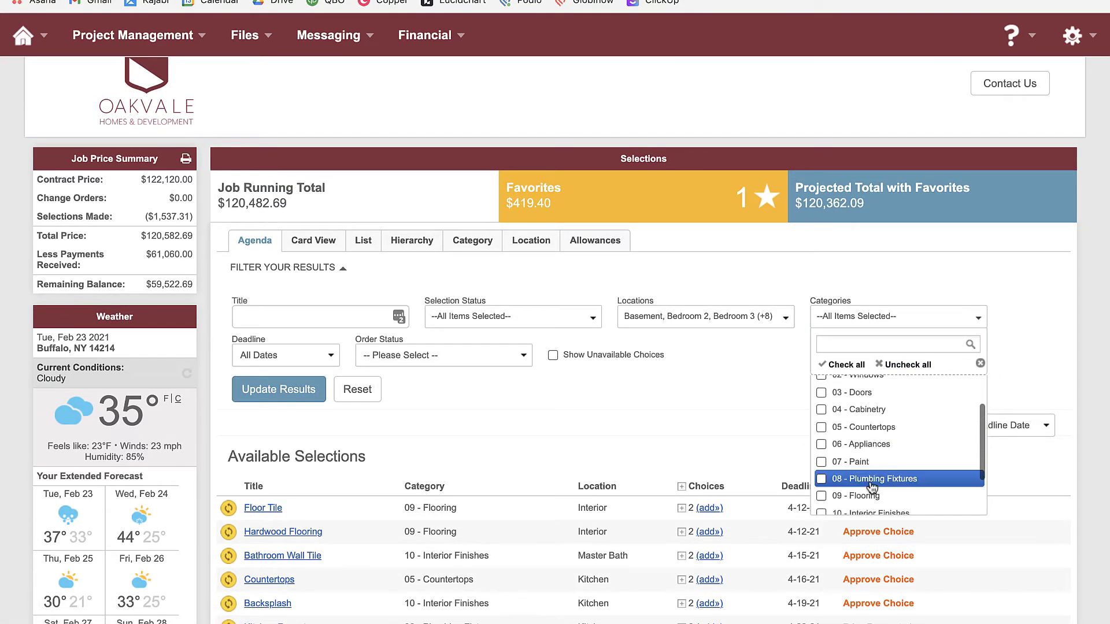
{"action": "left_click", "coordinate": [874, 479]}
{"action": "left_click", "coordinate": [270, 388]}
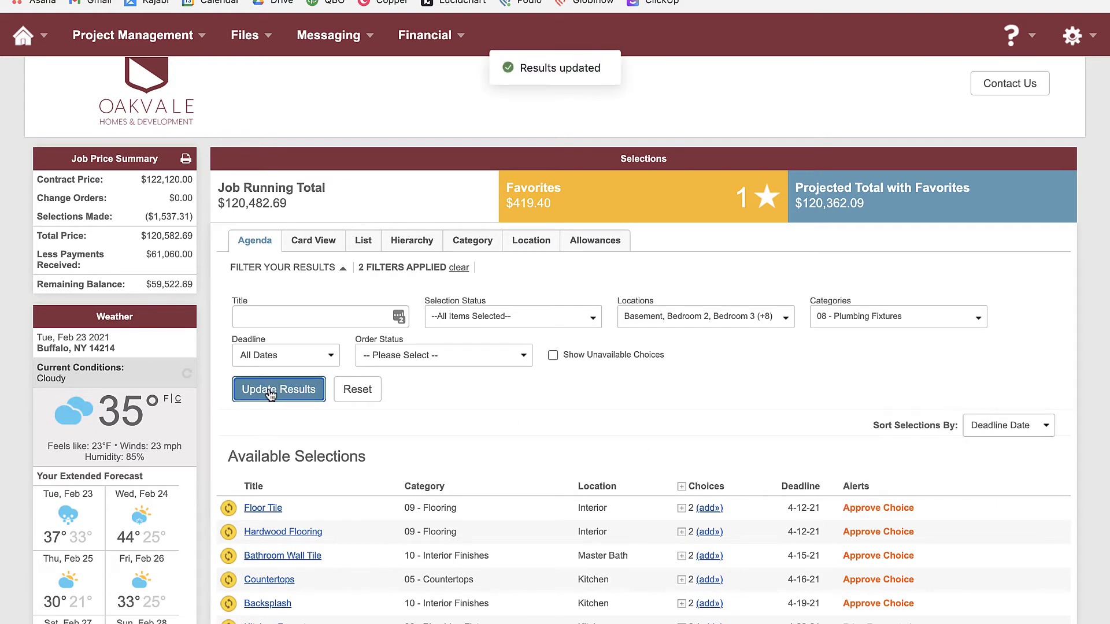
{"action": "scroll", "coordinate": [615, 381], "scroll_direction": "down", "scroll_amount": 2}
{"action": "scroll", "coordinate": [614, 379], "scroll_direction": "down", "scroll_amount": 1}
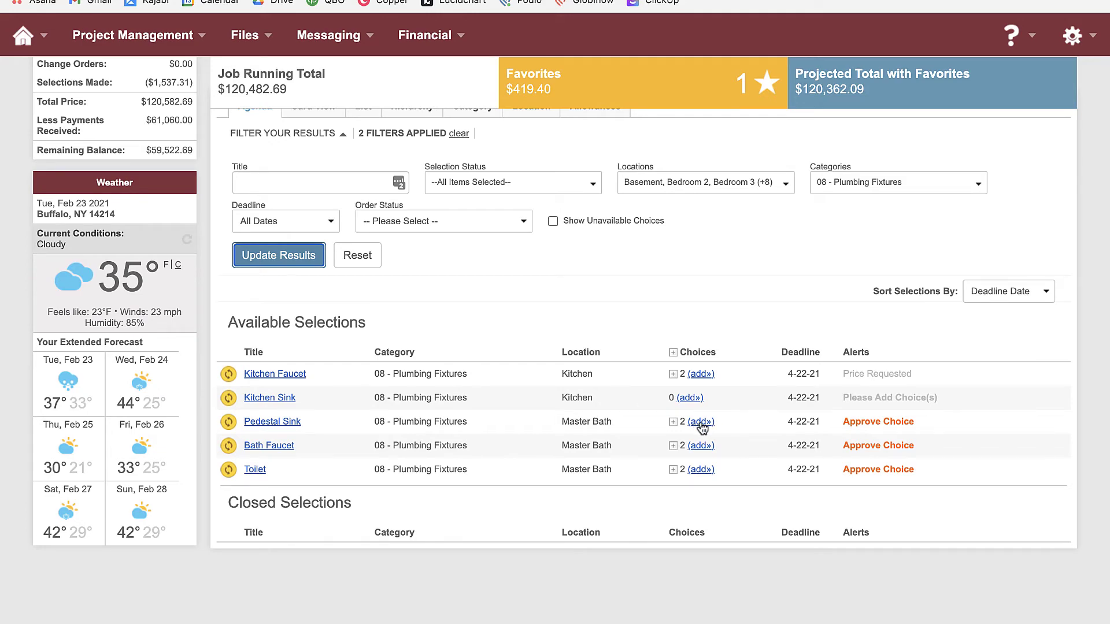
{"action": "scroll", "coordinate": [601, 411], "scroll_direction": "up", "scroll_amount": 2}
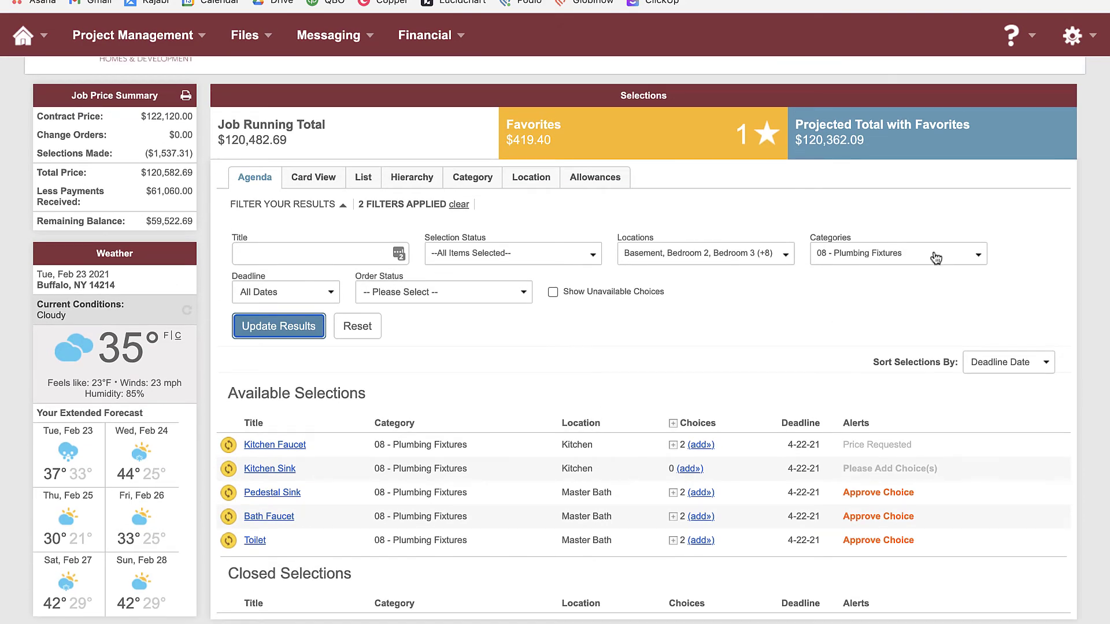
{"action": "scroll", "coordinate": [605, 411], "scroll_direction": "up", "scroll_amount": 1}
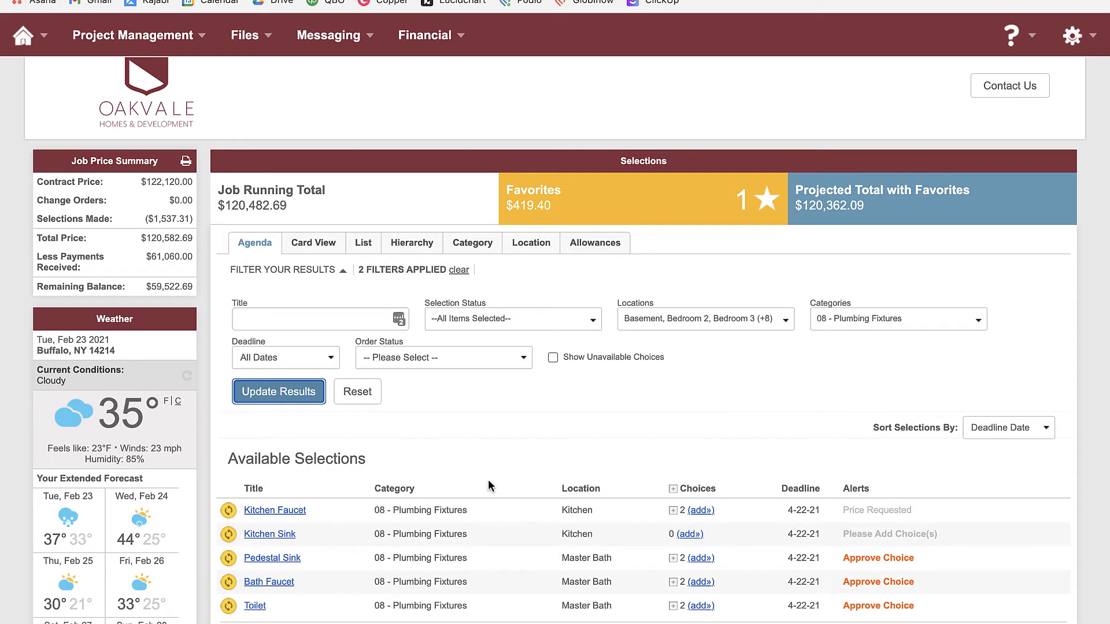
Switch the selections to Card View and briefly show the Other Exterior Doors choices
{"action": "left_click", "coordinate": [310, 244]}
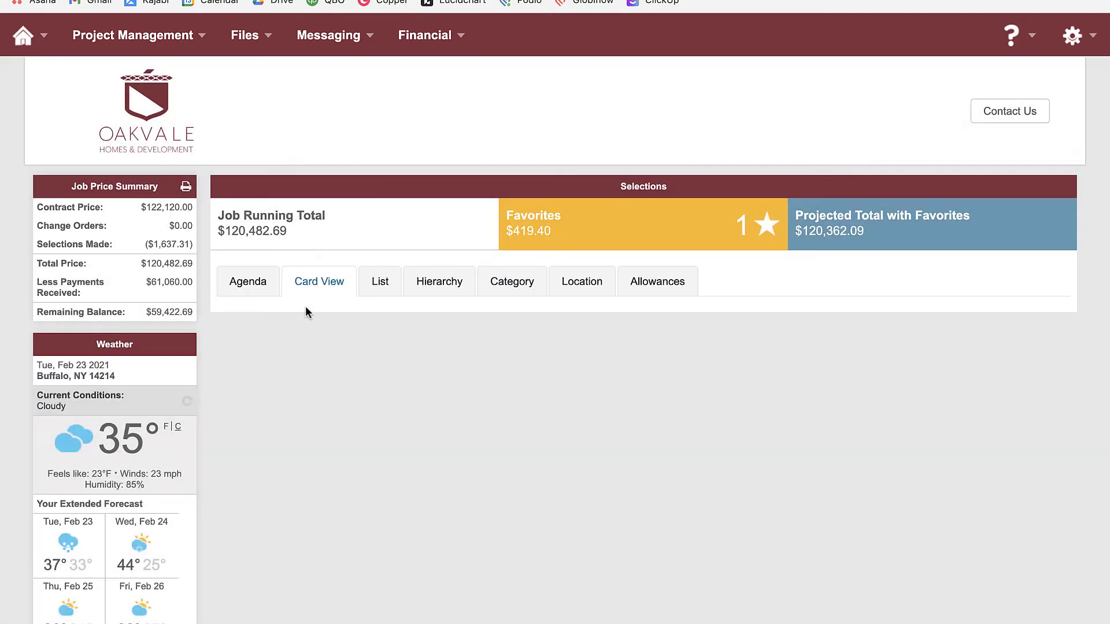
{"action": "scroll", "coordinate": [528, 461], "scroll_direction": "down", "scroll_amount": 3}
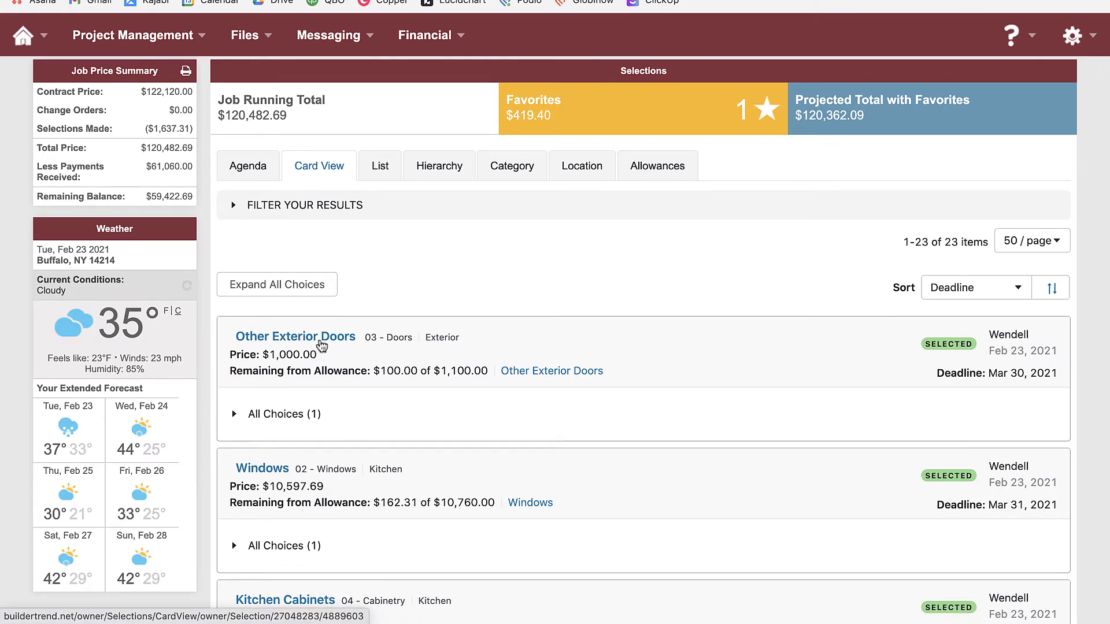
{"action": "left_click", "coordinate": [235, 417]}
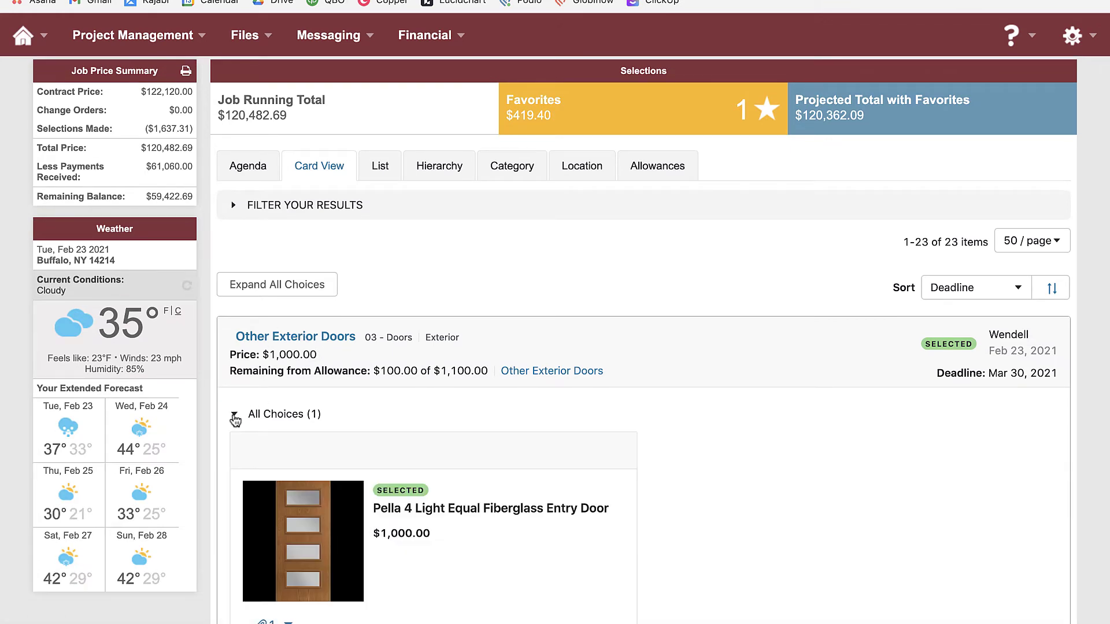
{"action": "scroll", "coordinate": [295, 430], "scroll_direction": "down", "scroll_amount": 2}
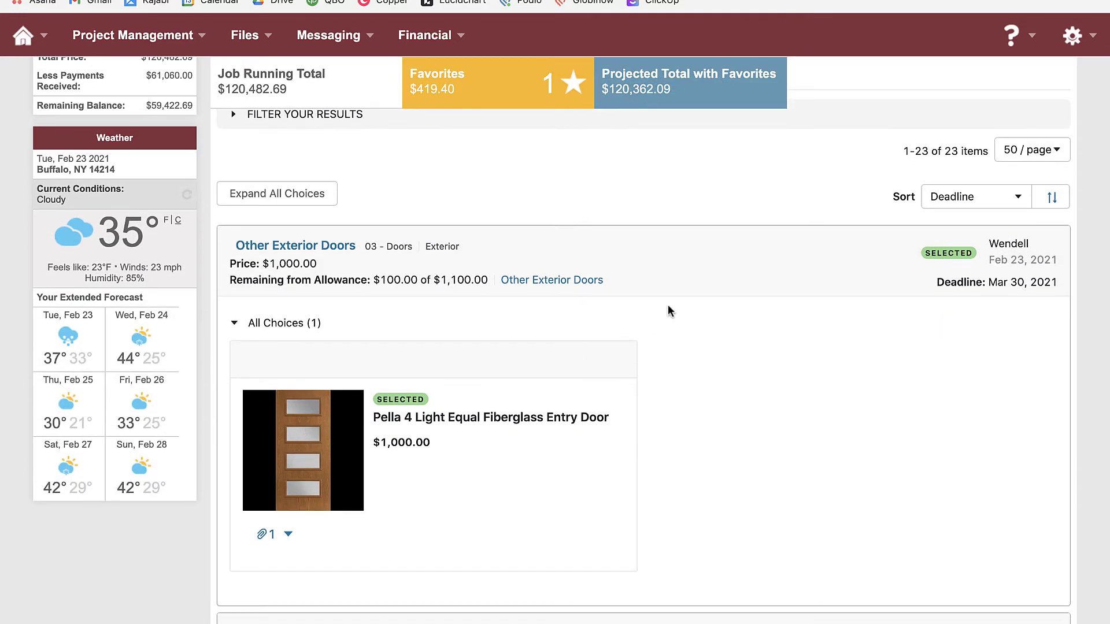
{"action": "scroll", "coordinate": [442, 337], "scroll_direction": "up", "scroll_amount": 3}
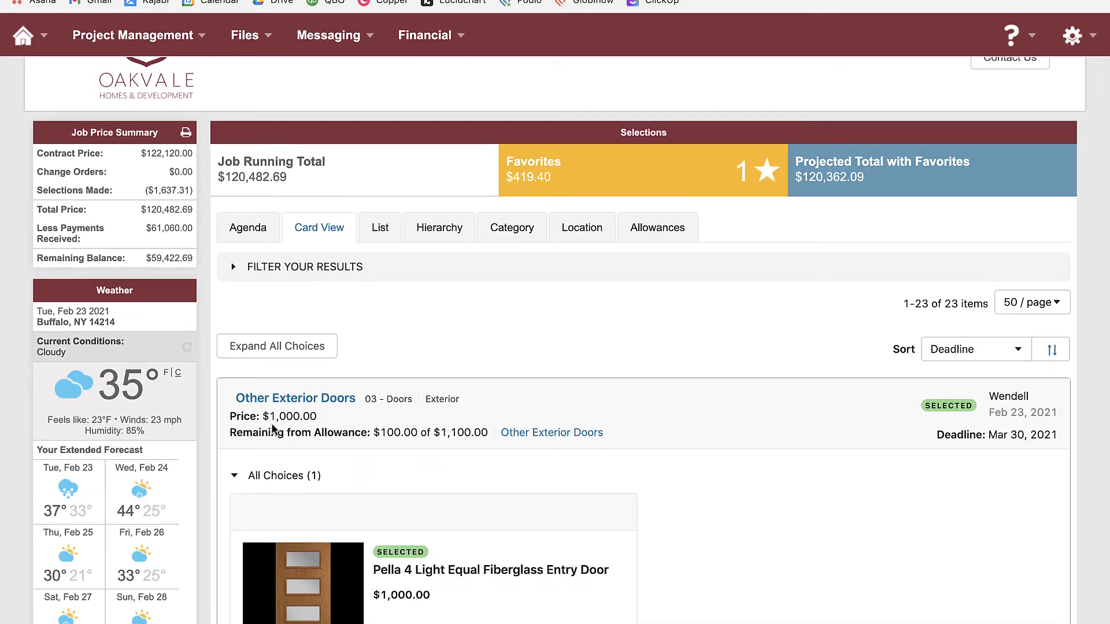
{"action": "left_click", "coordinate": [257, 350]}
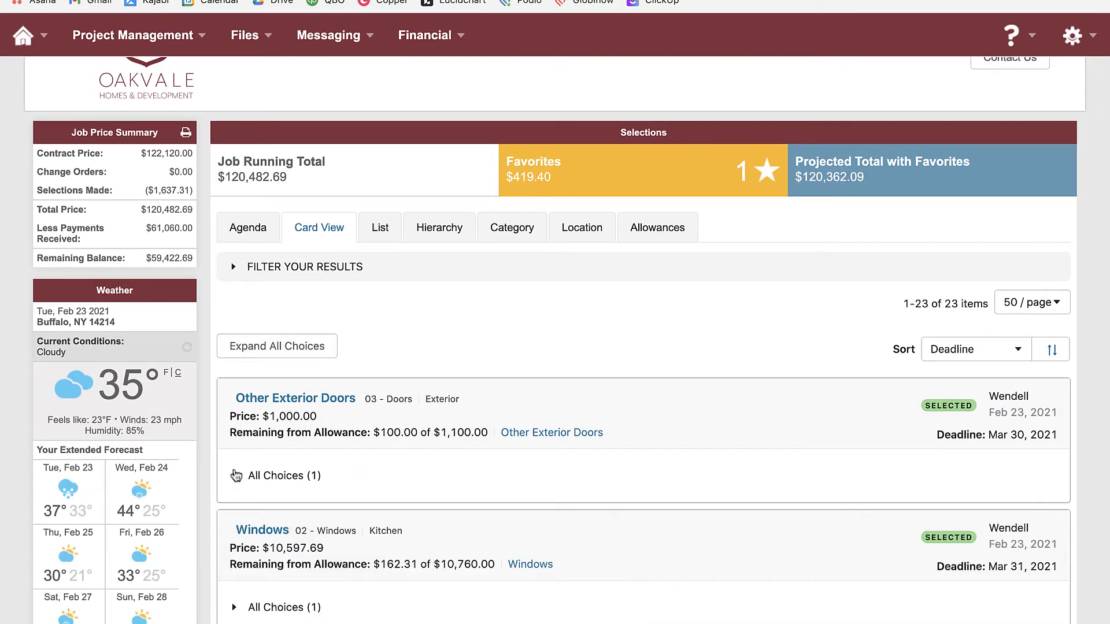
Expand every selection's choices and reveal the card view's filter options
{"action": "left_click", "coordinate": [290, 349]}
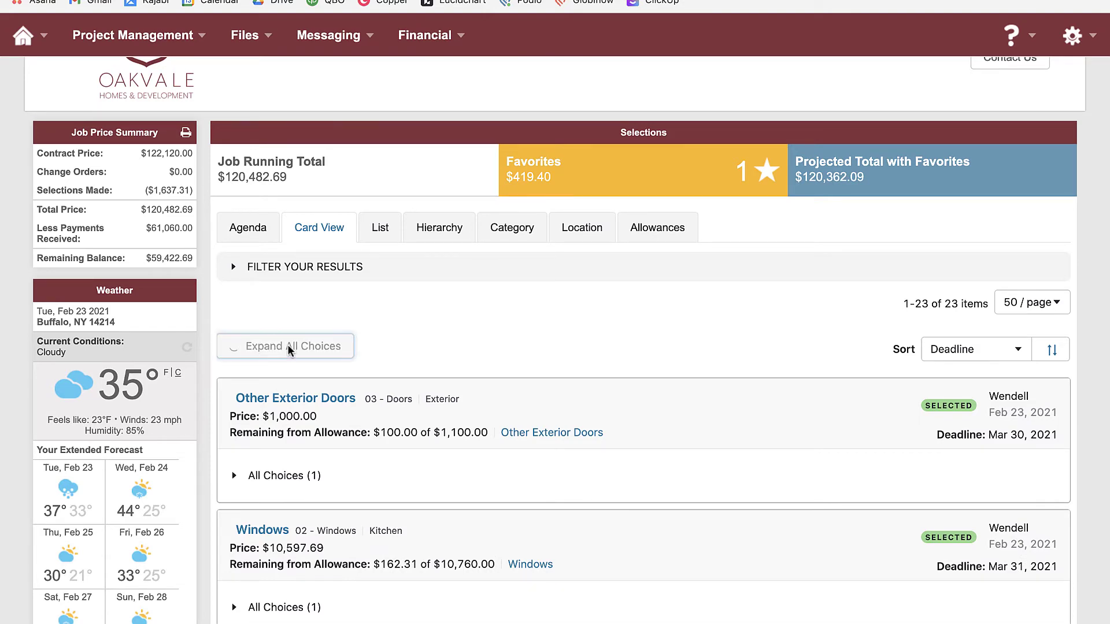
{"action": "scroll", "coordinate": [407, 456], "scroll_direction": "down", "scroll_amount": 8}
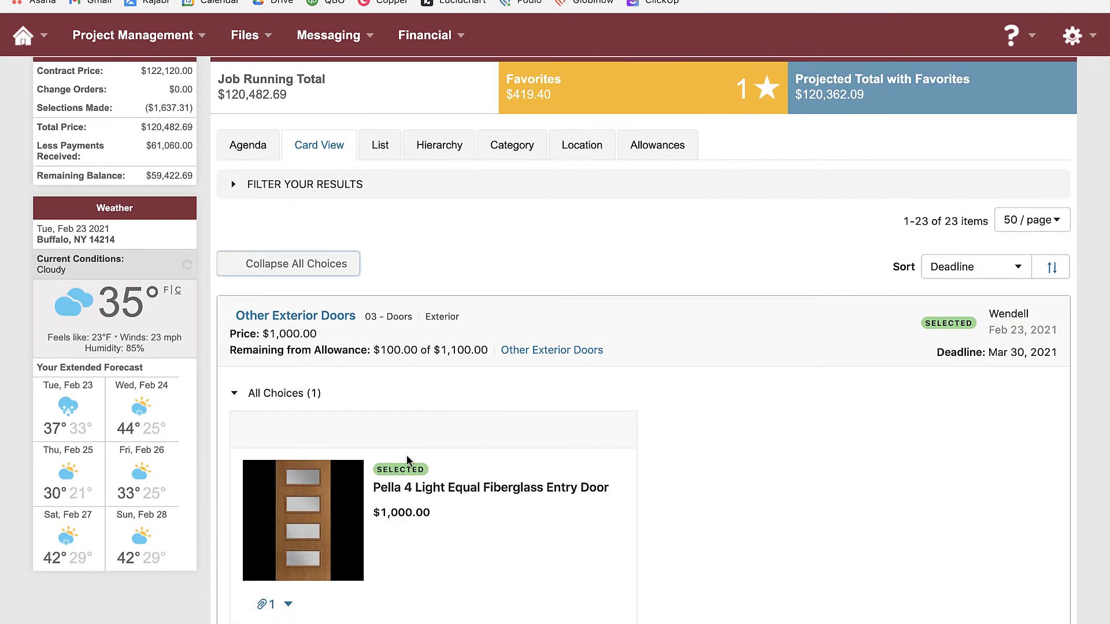
{"action": "scroll", "coordinate": [407, 454], "scroll_direction": "down", "scroll_amount": 8}
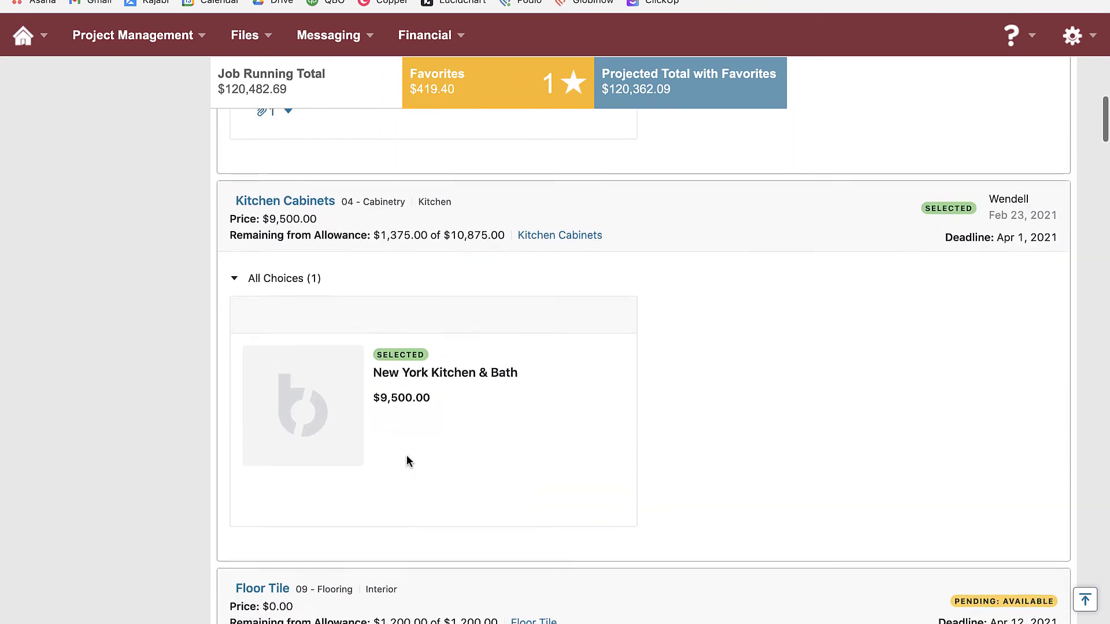
{"action": "scroll", "coordinate": [407, 455], "scroll_direction": "up", "scroll_amount": 20}
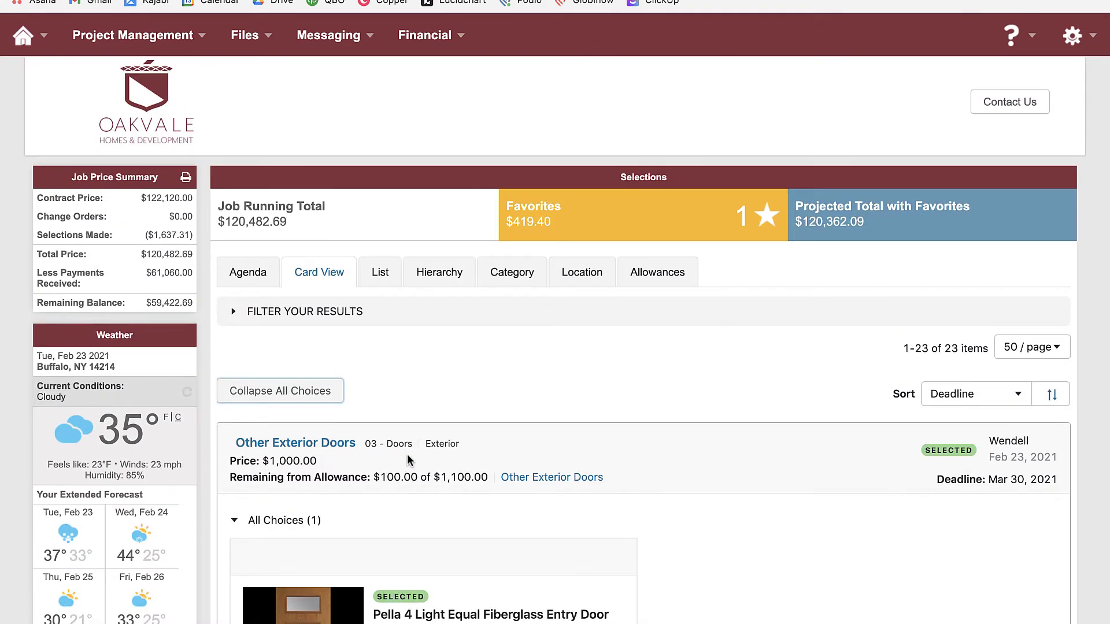
{"action": "left_click", "coordinate": [235, 312]}
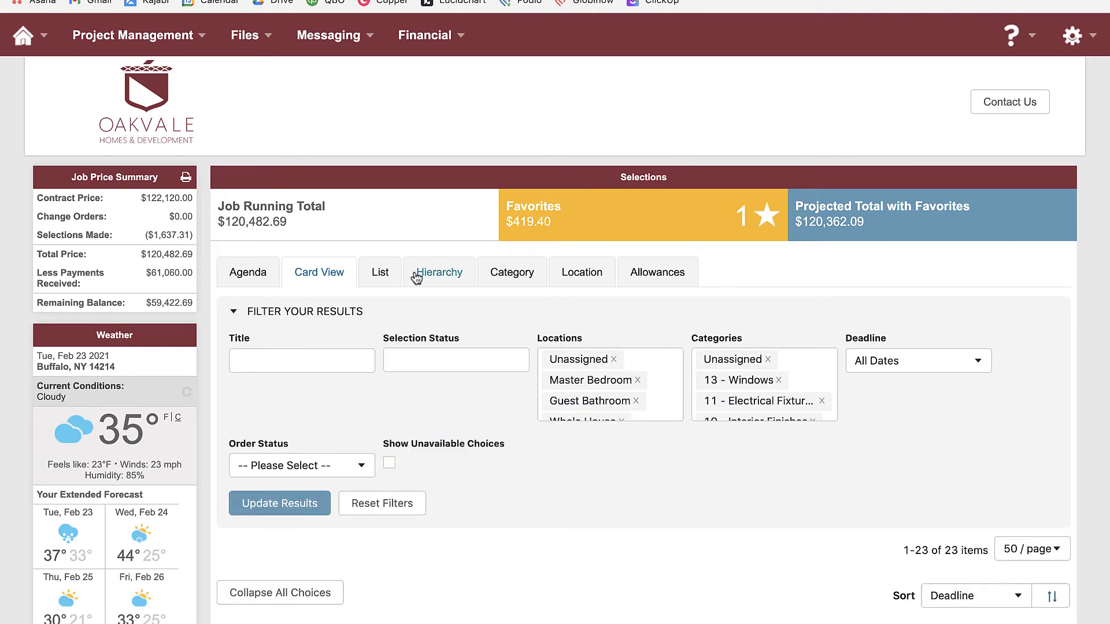
{"action": "left_click", "coordinate": [381, 276]}
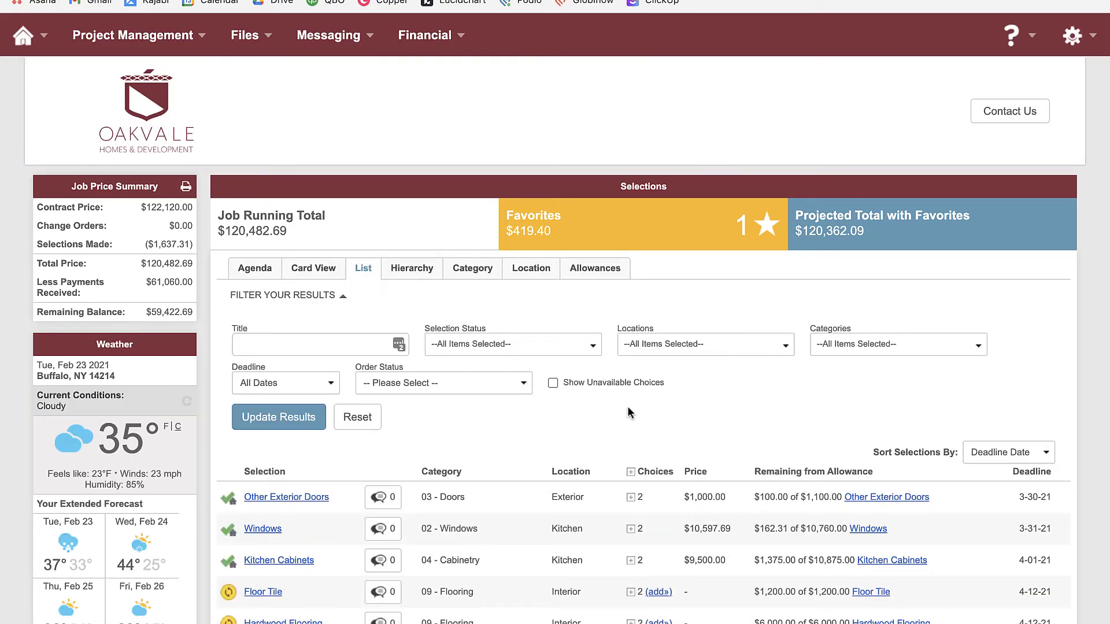
{"action": "scroll", "coordinate": [628, 412], "scroll_direction": "down", "scroll_amount": 4}
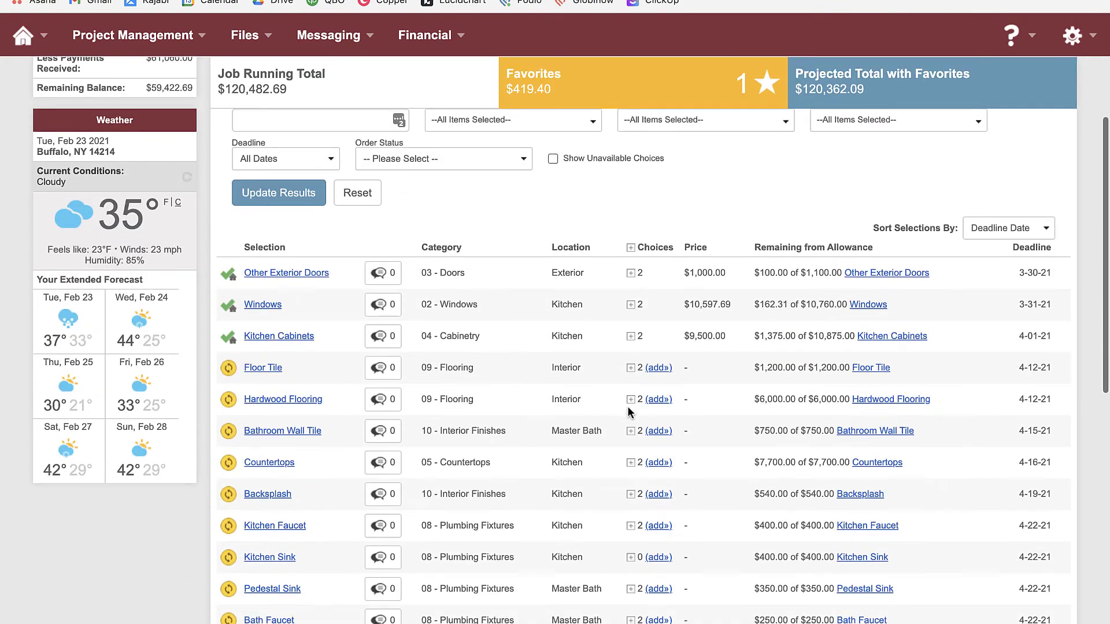
{"action": "scroll", "coordinate": [627, 412], "scroll_direction": "down", "scroll_amount": 2}
{"action": "scroll", "coordinate": [627, 412], "scroll_direction": "up", "scroll_amount": 2}
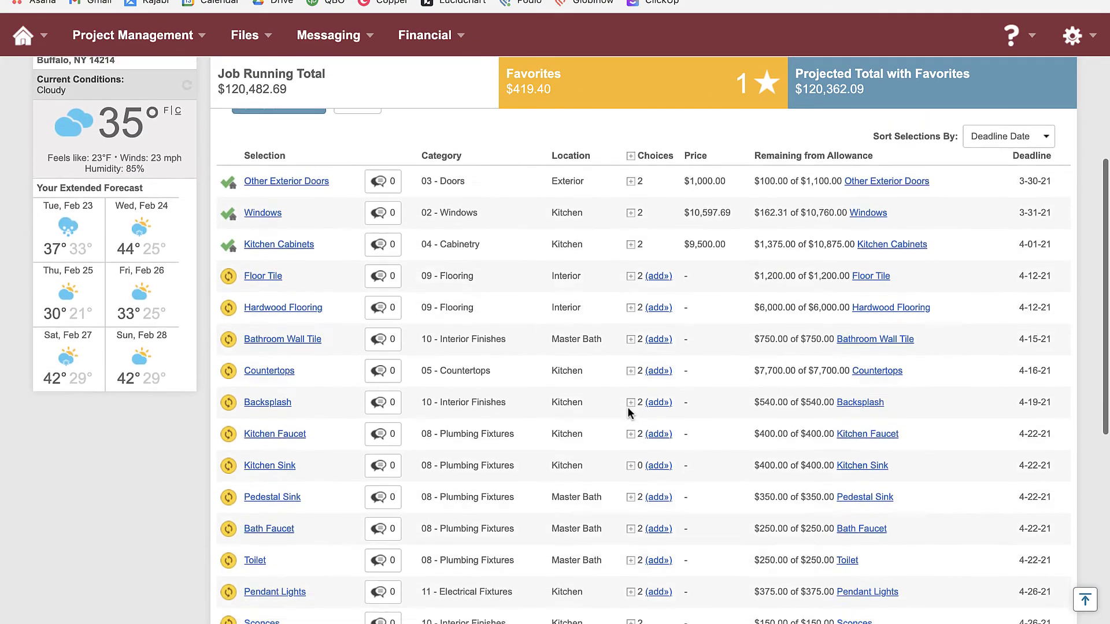
{"action": "scroll", "coordinate": [626, 407], "scroll_direction": "up", "scroll_amount": 2}
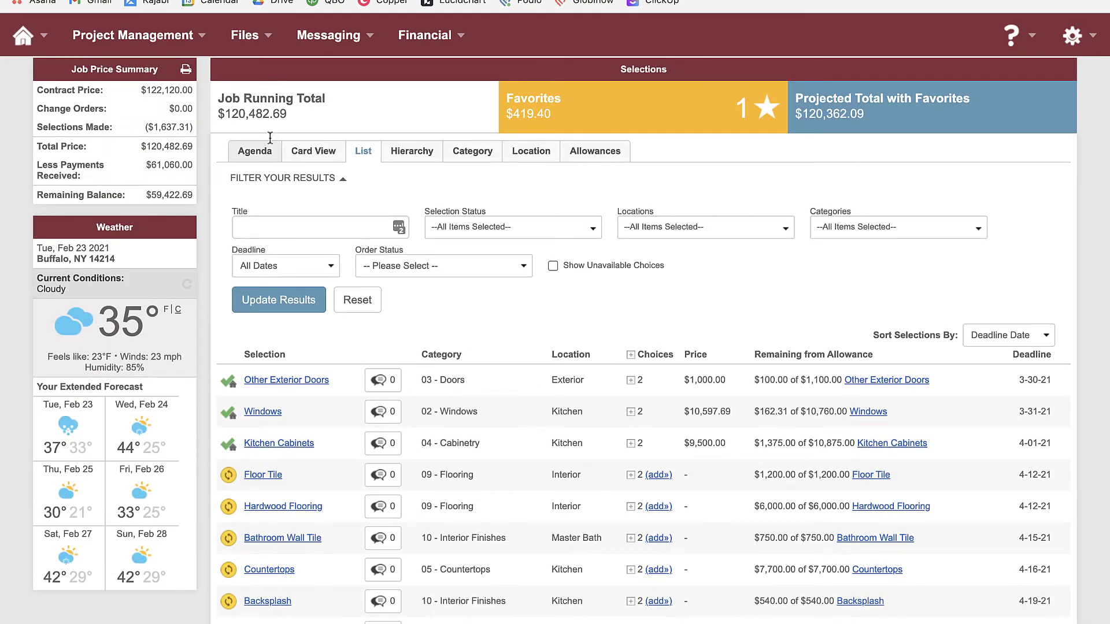
{"action": "mouse_move", "coordinate": [337, 60]}
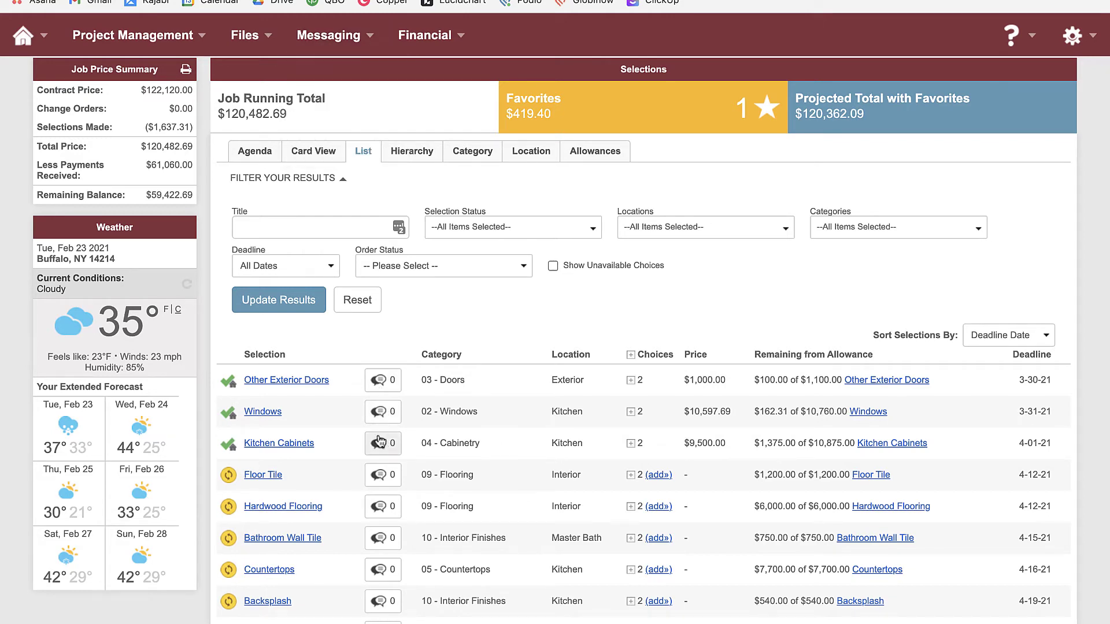
{"action": "scroll", "coordinate": [341, 436], "scroll_direction": "down", "scroll_amount": 2}
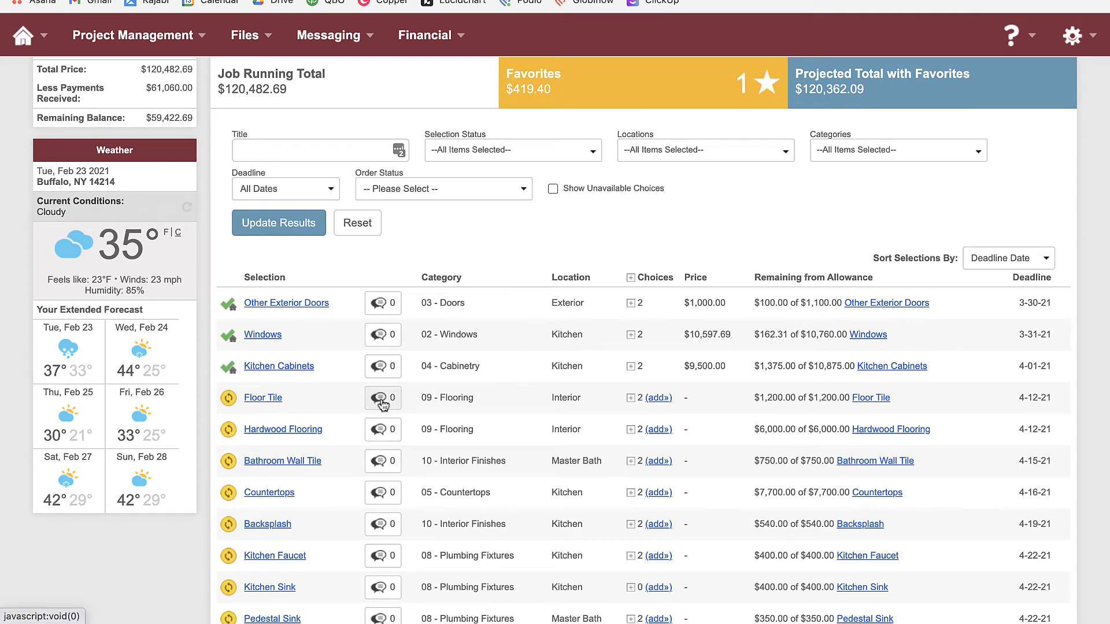
Start a new Floor Tile choice, then close it without saving
{"action": "left_click", "coordinate": [655, 400]}
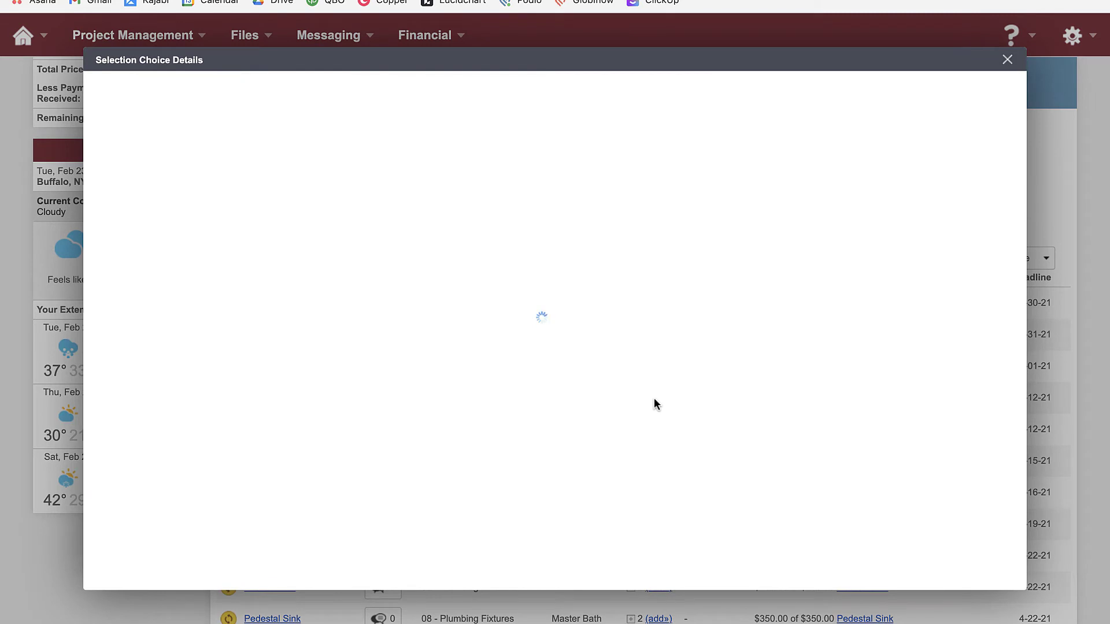
{"action": "scroll", "coordinate": [404, 493], "scroll_direction": "down", "scroll_amount": 5}
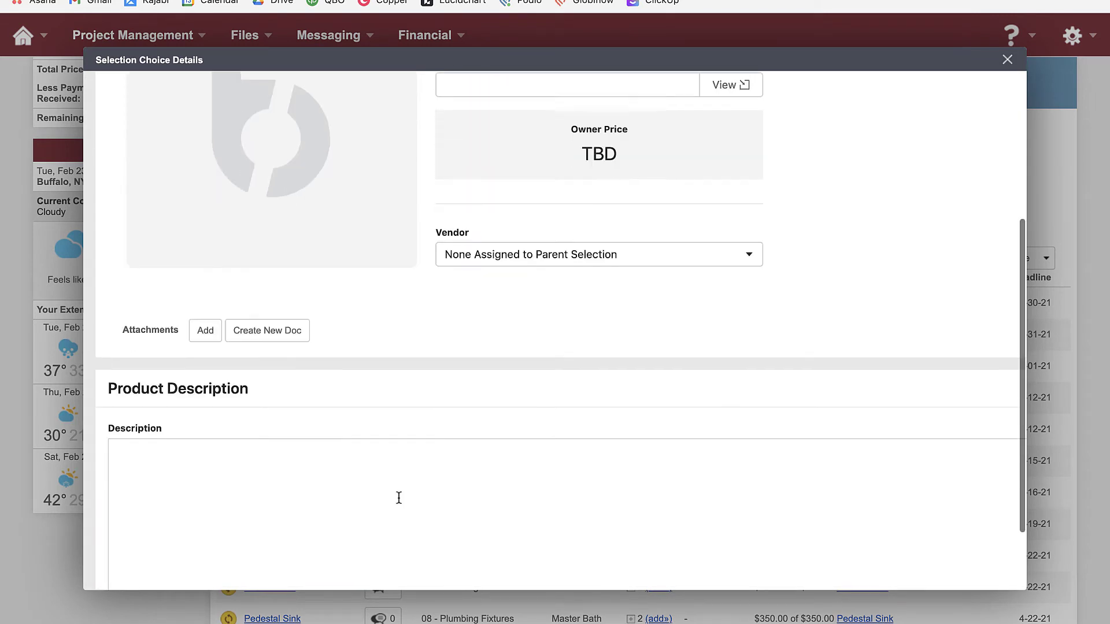
{"action": "scroll", "coordinate": [398, 496], "scroll_direction": "down", "scroll_amount": 2}
{"action": "scroll", "coordinate": [404, 496], "scroll_direction": "up", "scroll_amount": 8}
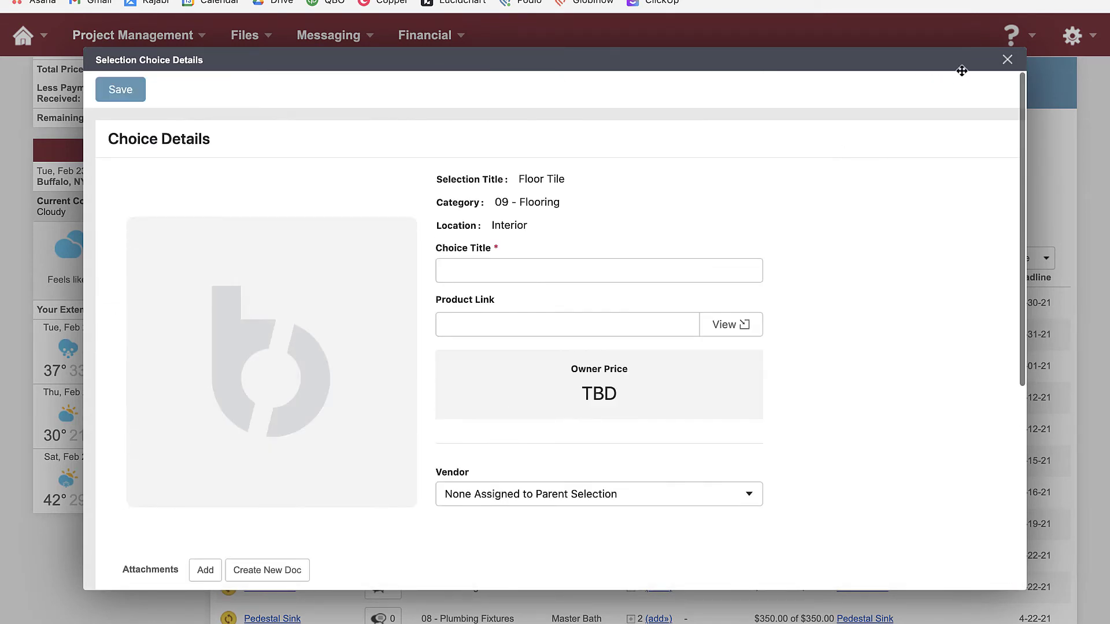
{"action": "left_click", "coordinate": [1007, 59]}
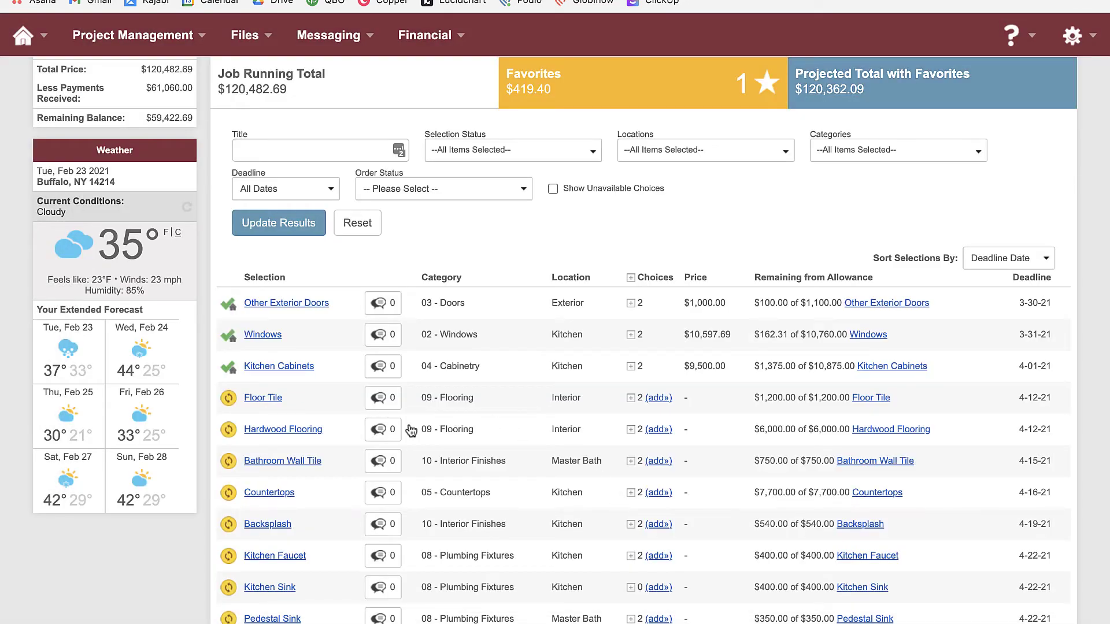
Open Floor Tile and write the comment 'I'm not sure how many SF we need'
{"action": "left_click", "coordinate": [262, 395]}
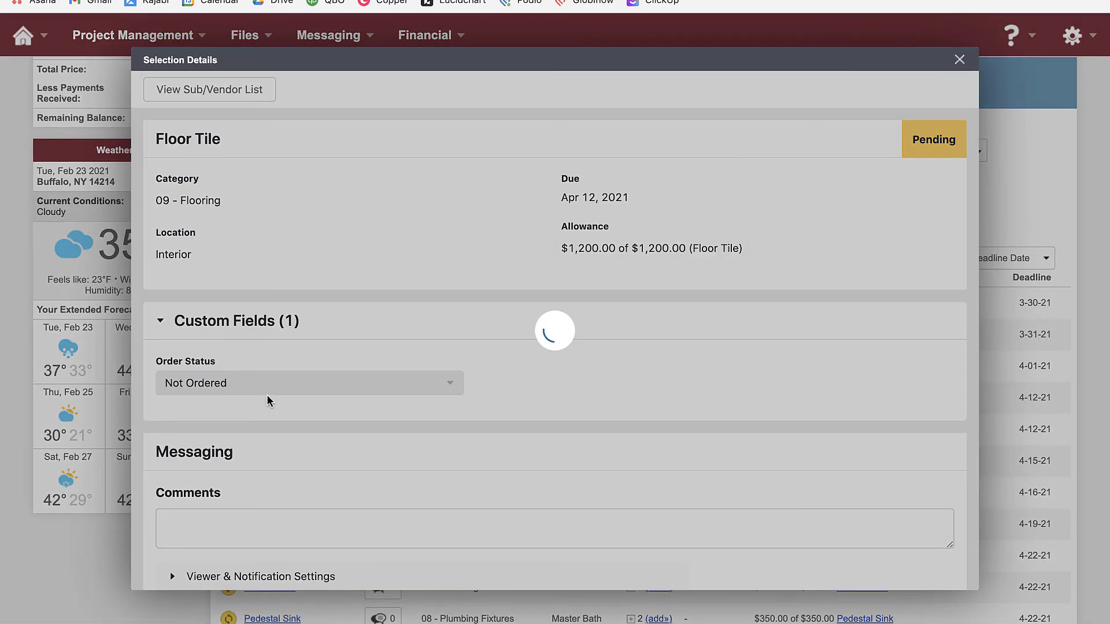
{"action": "scroll", "coordinate": [268, 399], "scroll_direction": "down", "scroll_amount": 10}
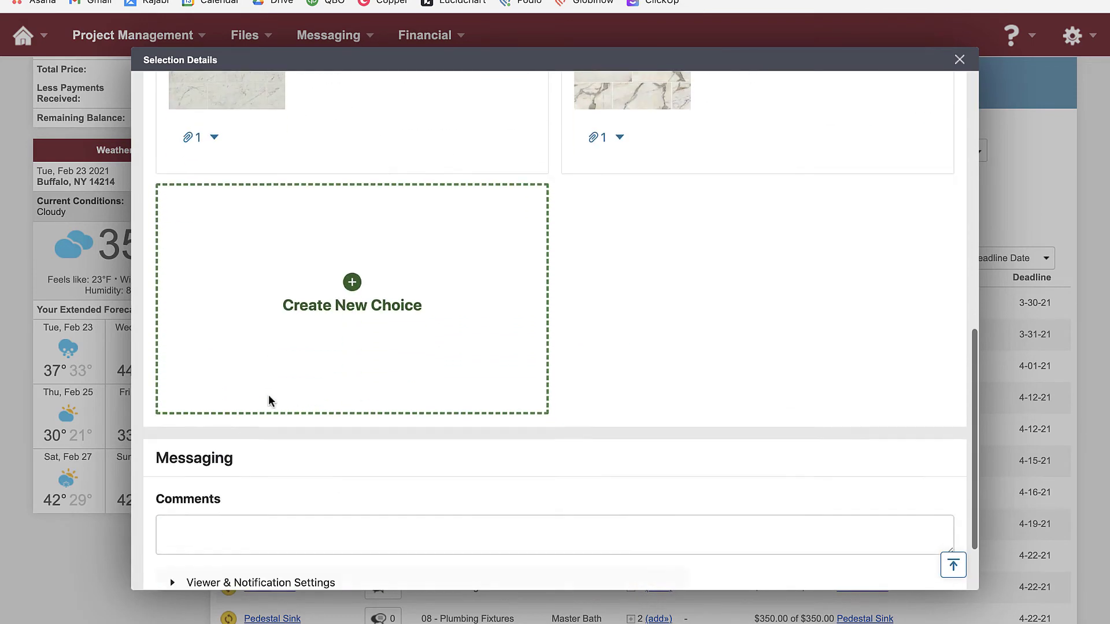
{"action": "scroll", "coordinate": [268, 399], "scroll_direction": "down", "scroll_amount": 3}
{"action": "left_click", "coordinate": [293, 444]}
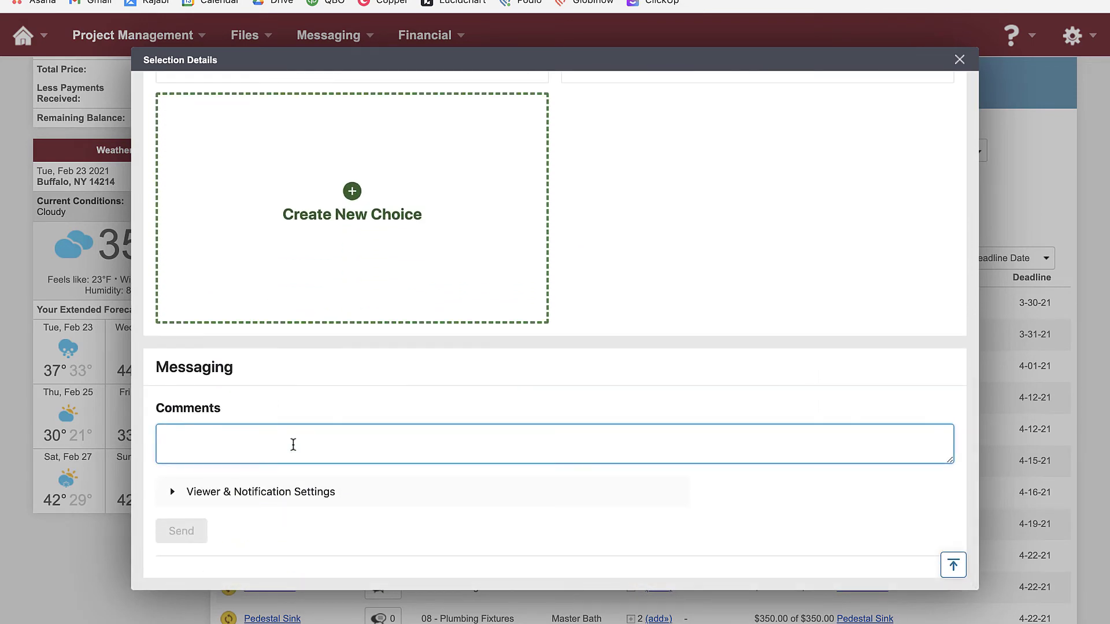
{"action": "type", "text": "I'm not sure how many SF we need"}
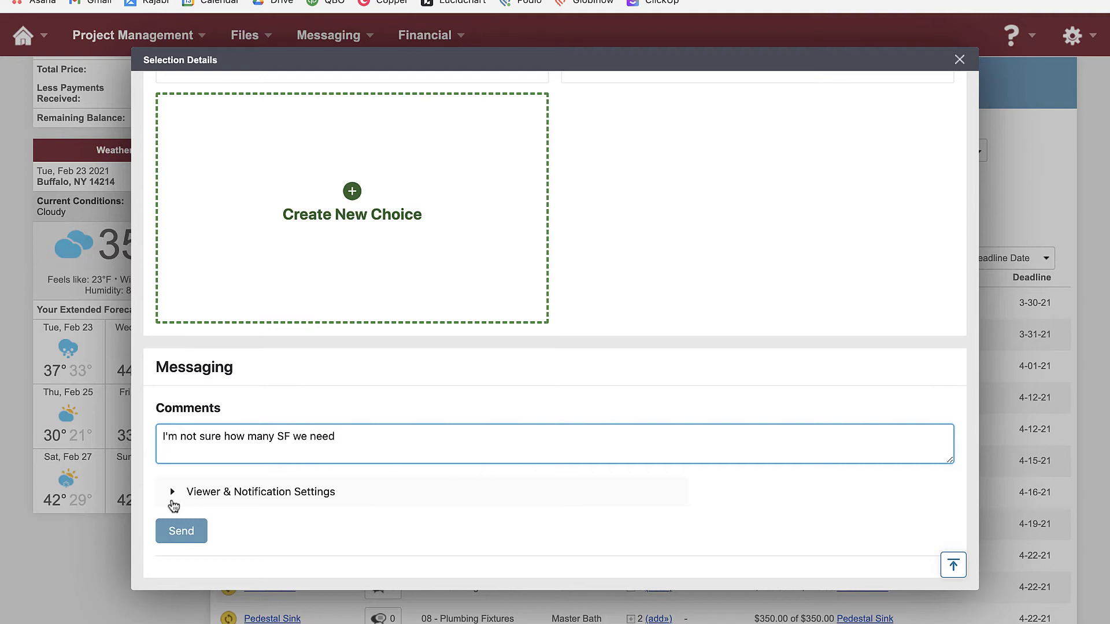
Remove three recipients from Notify, send the comment, and close the Floor Tile details
{"action": "left_click", "coordinate": [172, 492]}
{"action": "scroll", "coordinate": [215, 492], "scroll_direction": "down", "scroll_amount": 2}
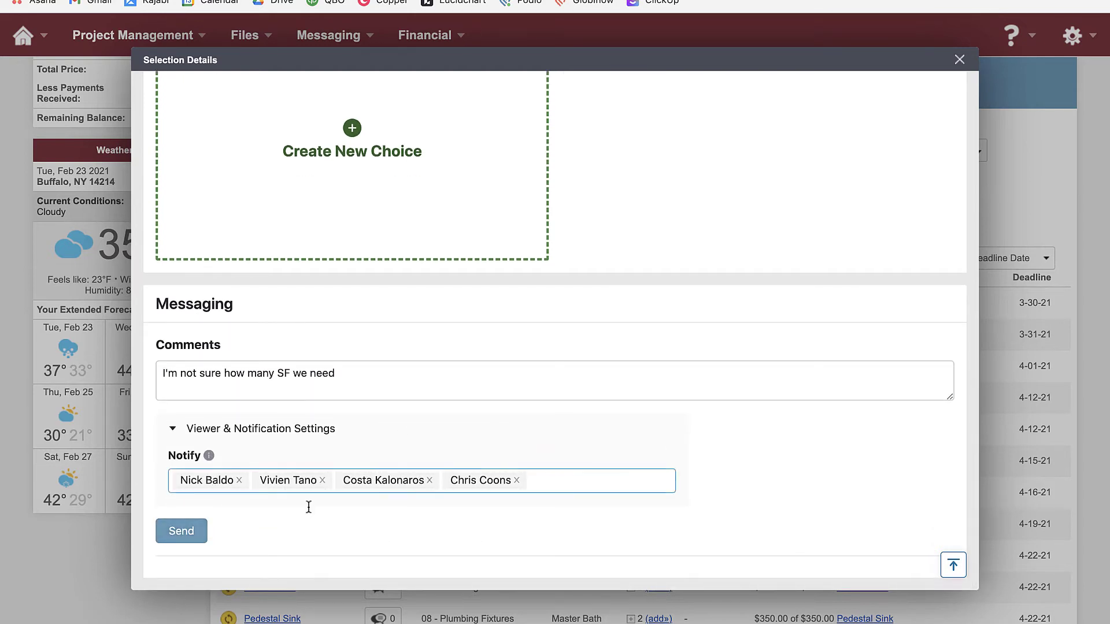
{"action": "left_click", "coordinate": [429, 481]}
{"action": "left_click", "coordinate": [408, 480]}
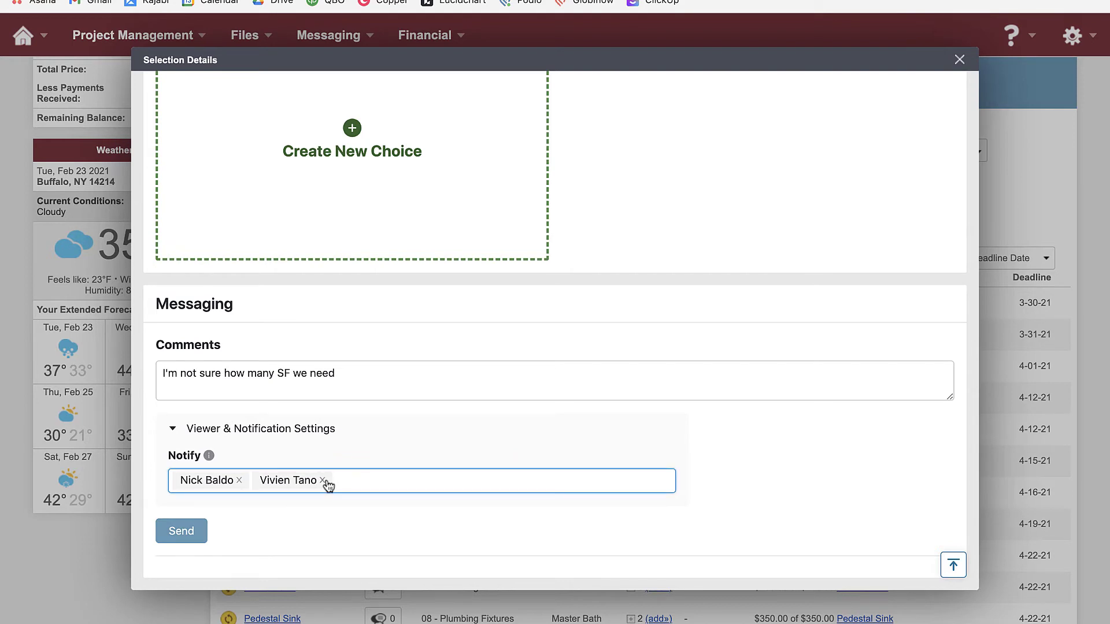
{"action": "left_click", "coordinate": [322, 480]}
{"action": "left_click", "coordinate": [191, 533]}
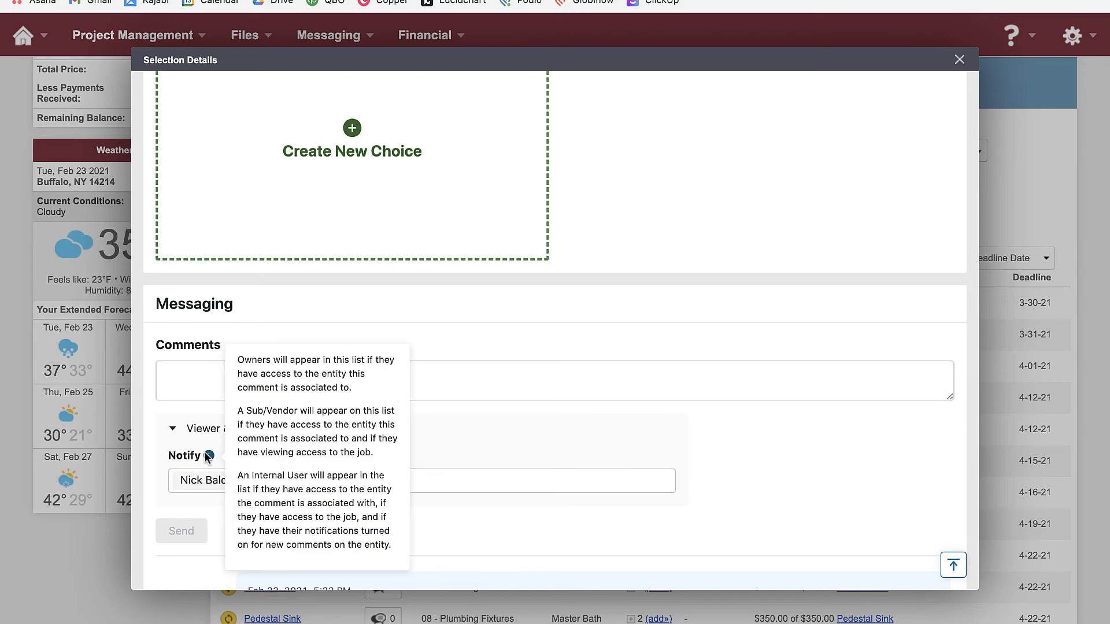
{"action": "scroll", "coordinate": [520, 483], "scroll_direction": "up", "scroll_amount": 8}
{"action": "scroll", "coordinate": [520, 480], "scroll_direction": "up", "scroll_amount": 5}
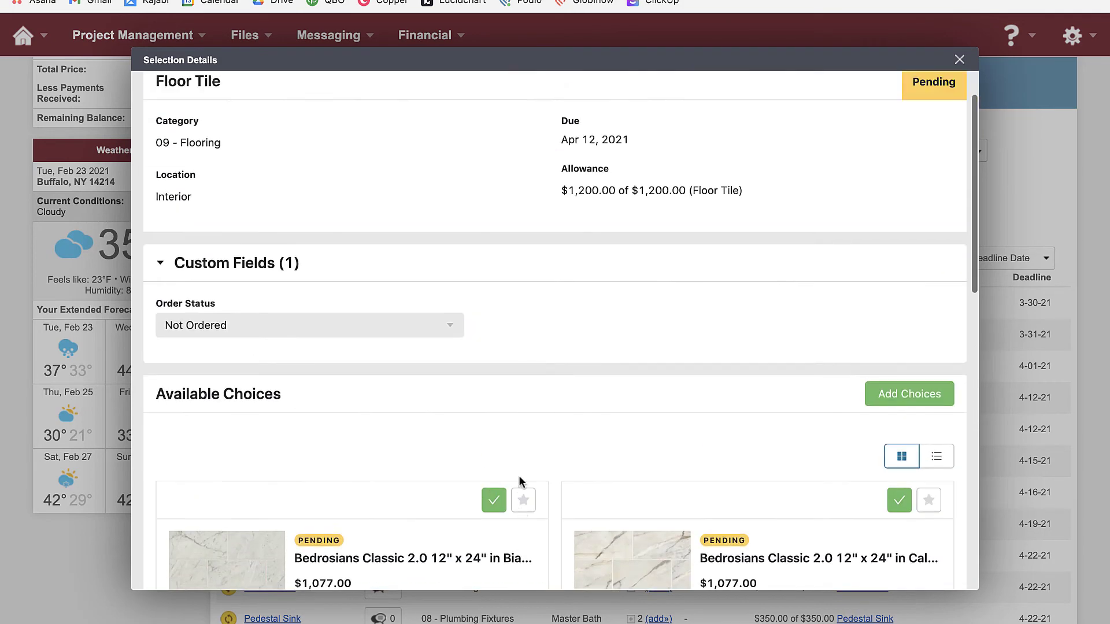
{"action": "scroll", "coordinate": [520, 479], "scroll_direction": "down", "scroll_amount": 10}
{"action": "scroll", "coordinate": [521, 481], "scroll_direction": "down", "scroll_amount": 3}
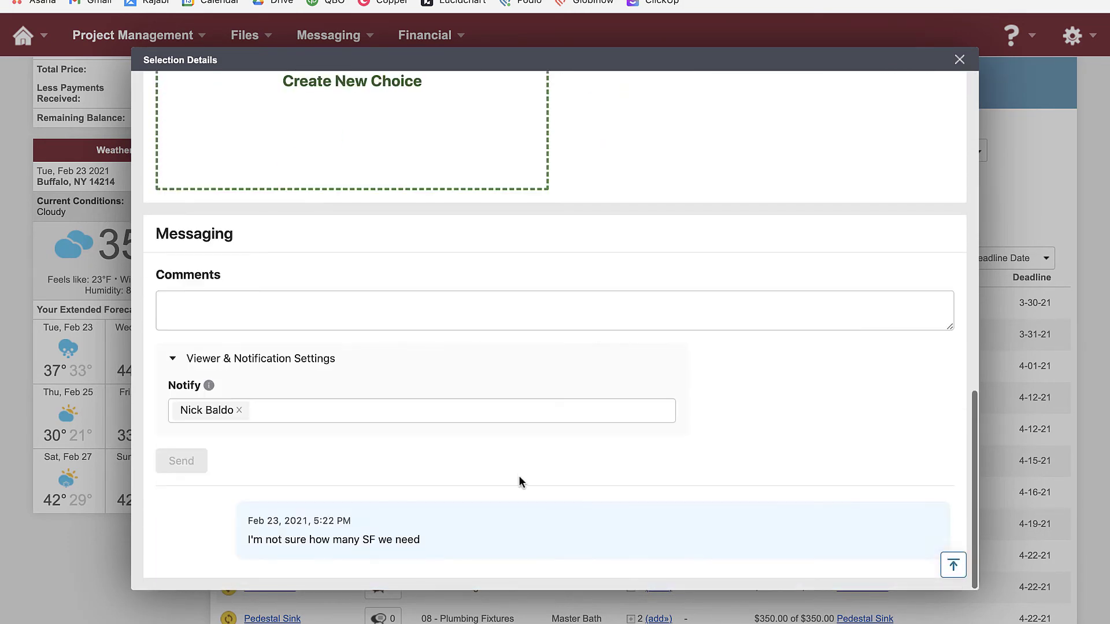
{"action": "scroll", "coordinate": [520, 482], "scroll_direction": "up", "scroll_amount": 10}
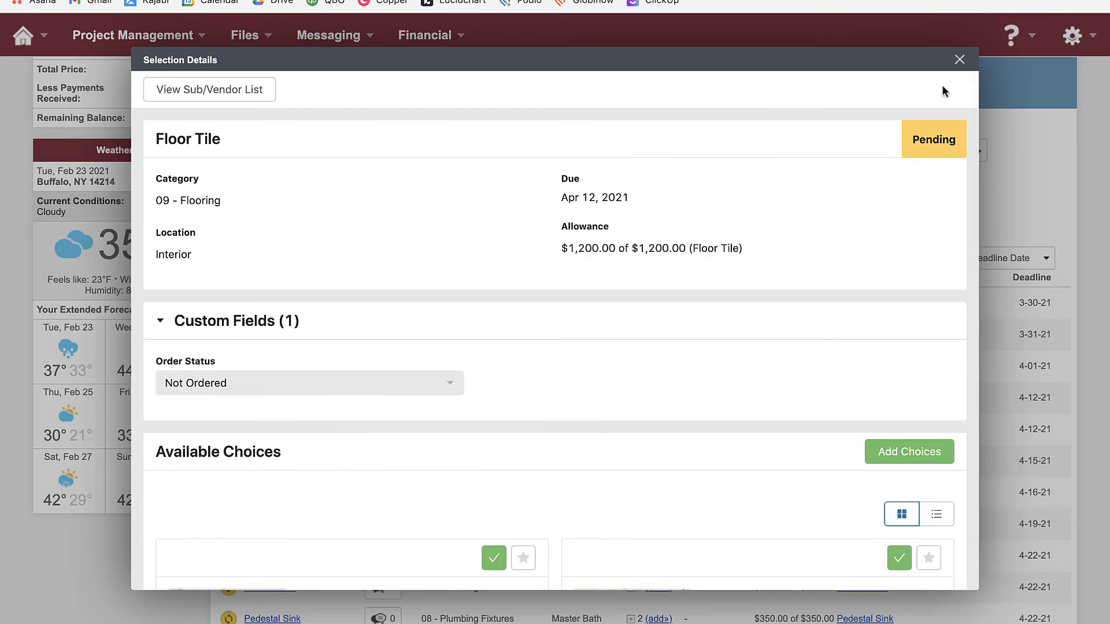
{"action": "left_click", "coordinate": [960, 60]}
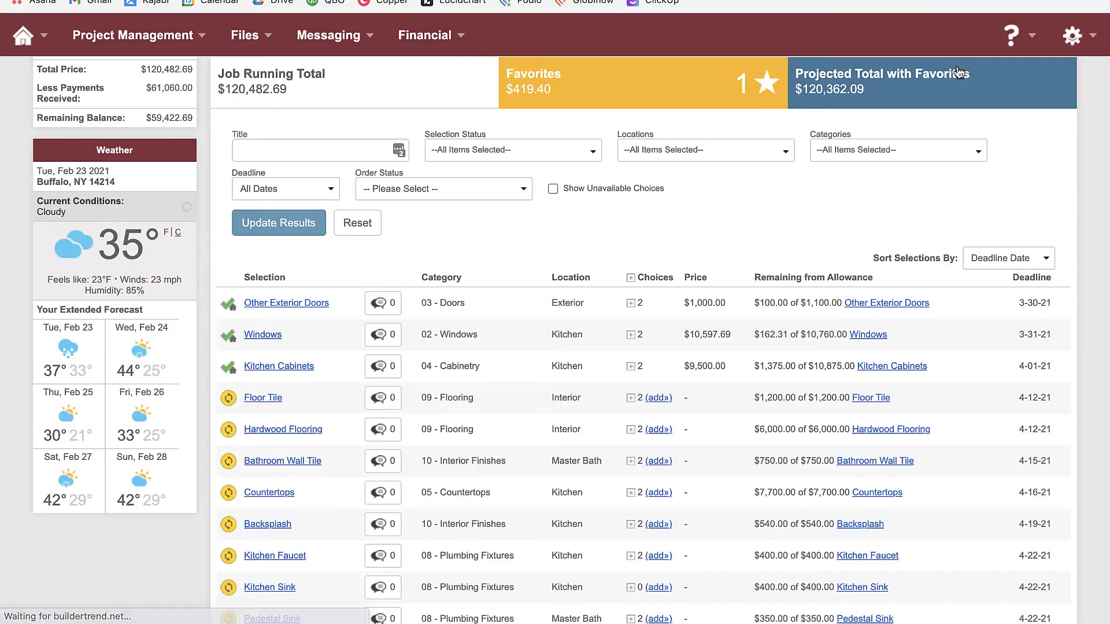
{"action": "left_click", "coordinate": [381, 399]}
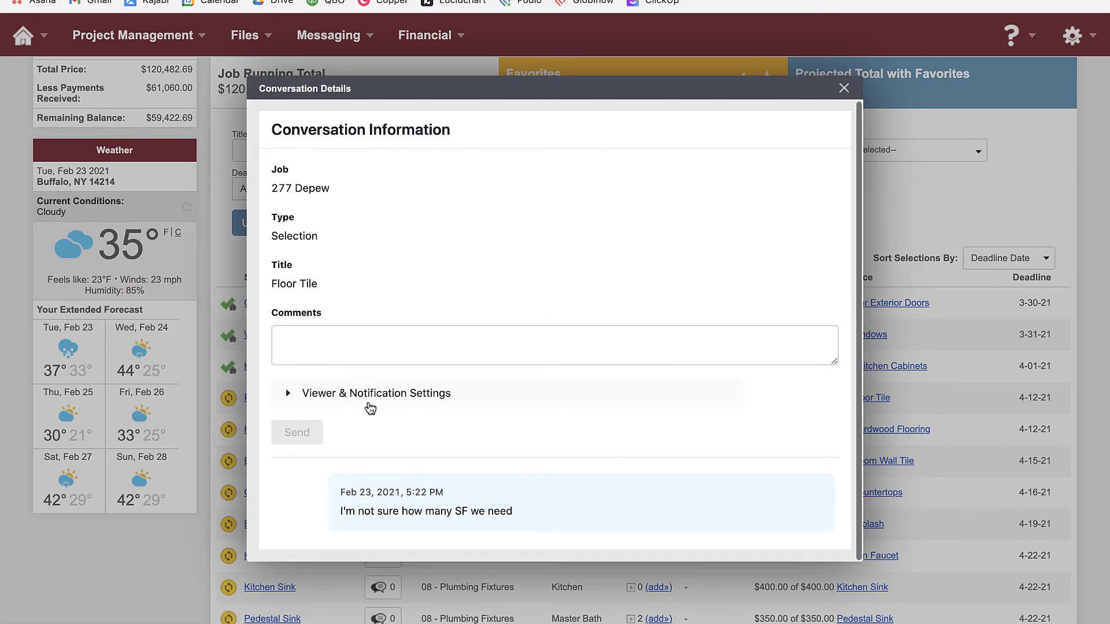
{"action": "left_click", "coordinate": [844, 89]}
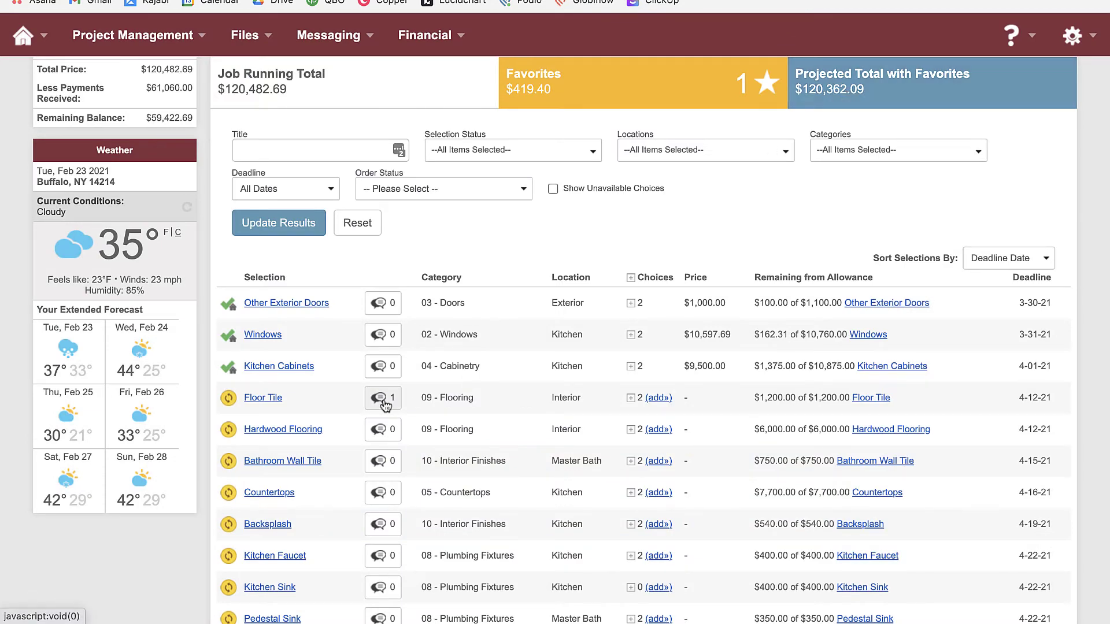
{"action": "scroll", "coordinate": [423, 405], "scroll_direction": "up", "scroll_amount": 3}
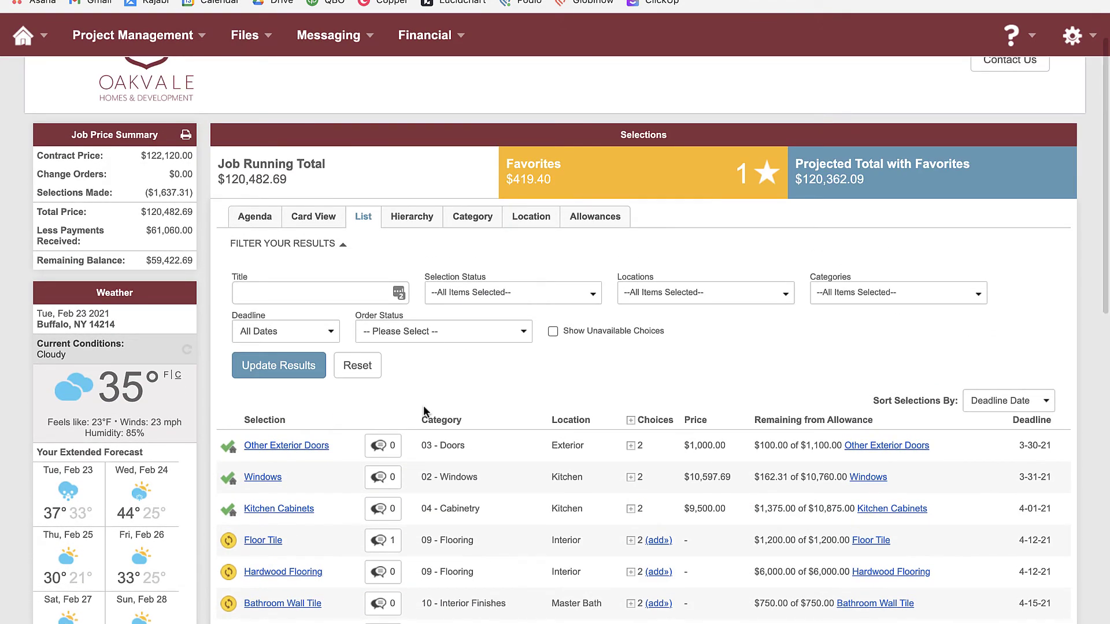
{"action": "scroll", "coordinate": [423, 404], "scroll_direction": "down", "scroll_amount": 3}
{"action": "scroll", "coordinate": [423, 405], "scroll_direction": "up", "scroll_amount": 4}
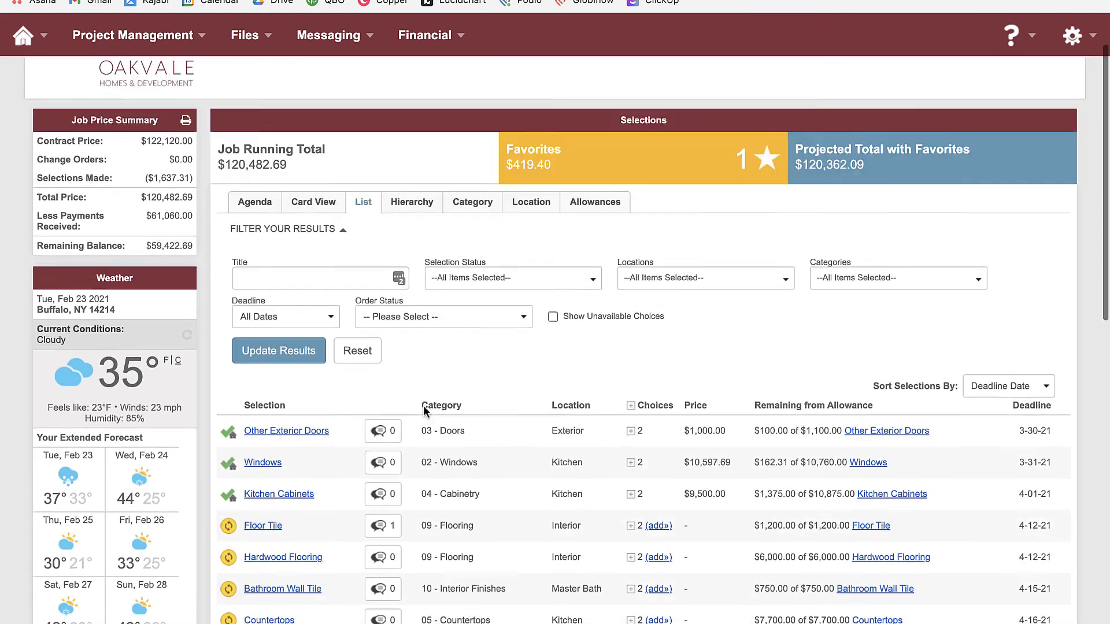
{"action": "left_click", "coordinate": [414, 228]}
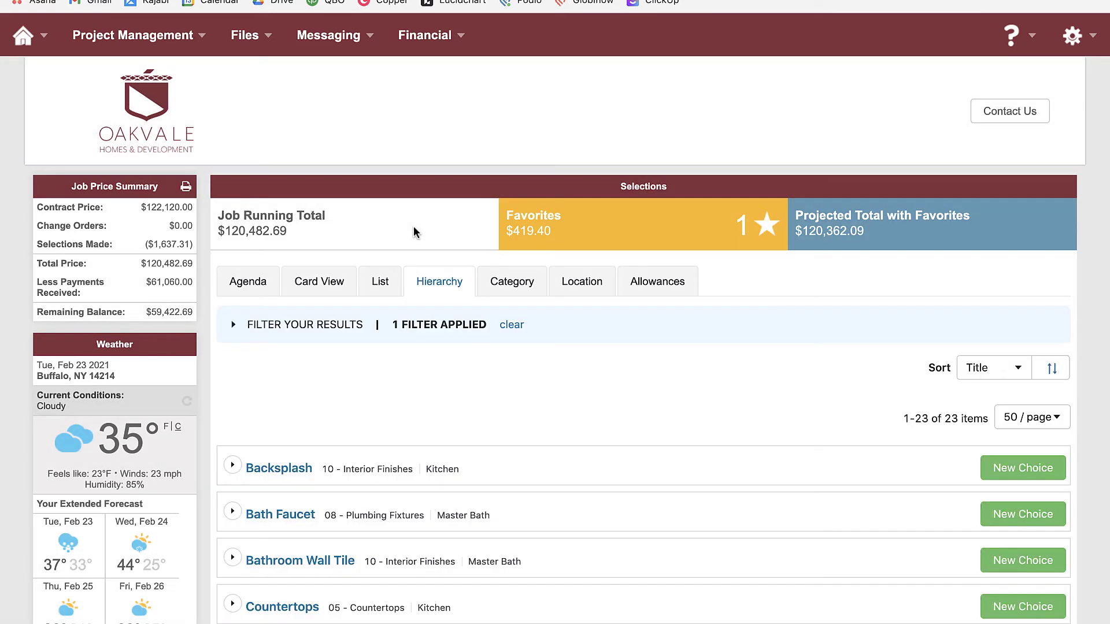
{"action": "scroll", "coordinate": [375, 414], "scroll_direction": "down", "scroll_amount": 4}
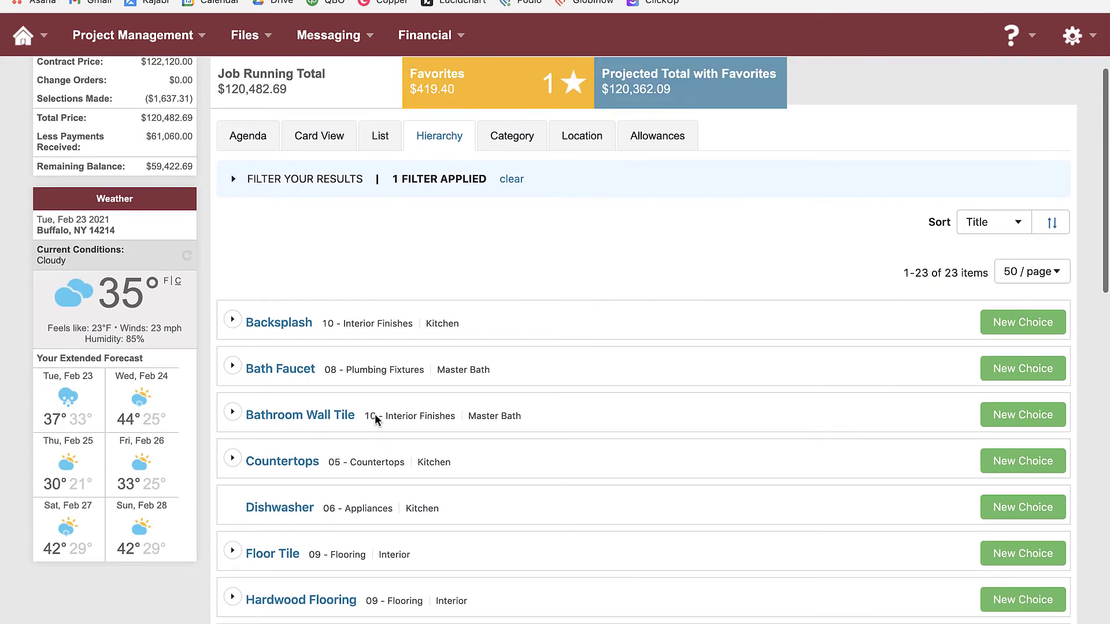
{"action": "scroll", "coordinate": [373, 414], "scroll_direction": "down", "scroll_amount": 4}
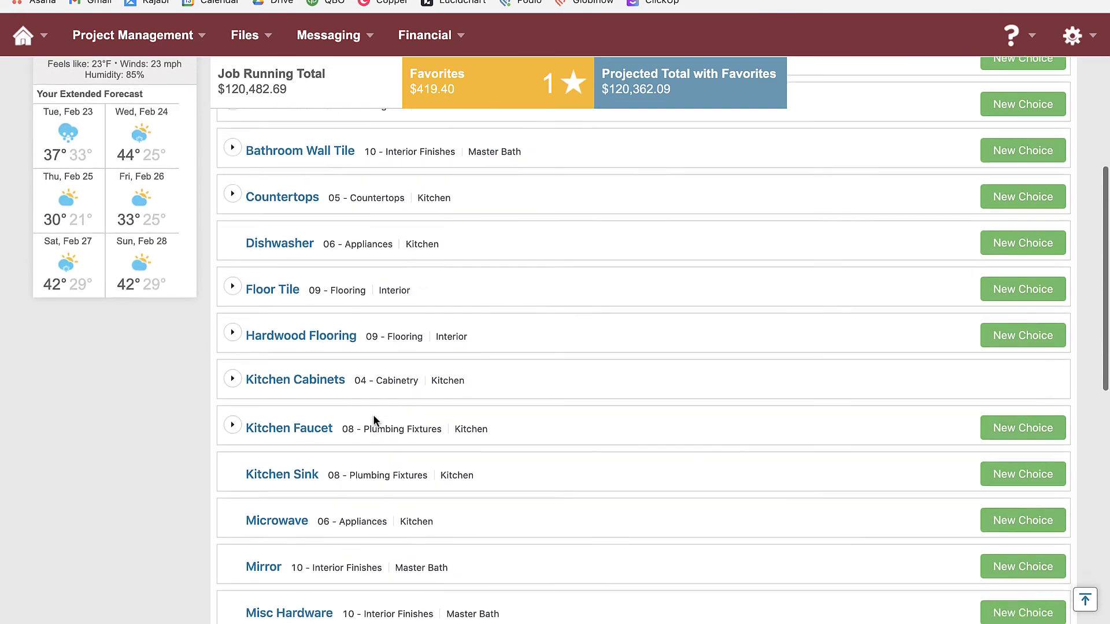
{"action": "scroll", "coordinate": [369, 414], "scroll_direction": "down", "scroll_amount": 5}
{"action": "scroll", "coordinate": [365, 415], "scroll_direction": "up", "scroll_amount": 9}
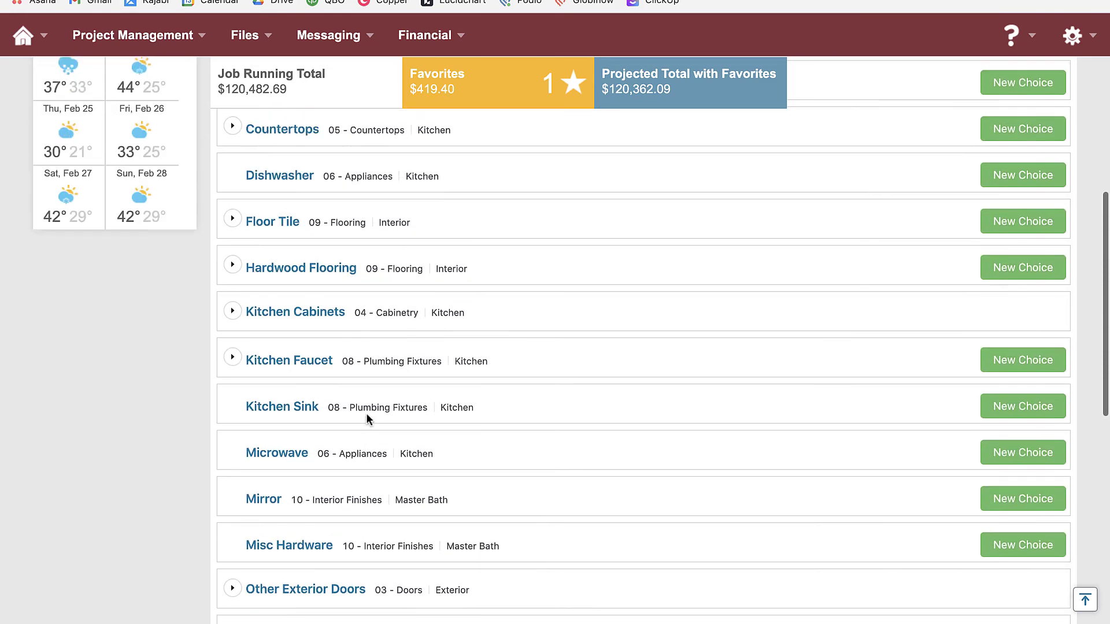
{"action": "scroll", "coordinate": [366, 411], "scroll_direction": "up", "scroll_amount": 2}
{"action": "left_click", "coordinate": [233, 334]}
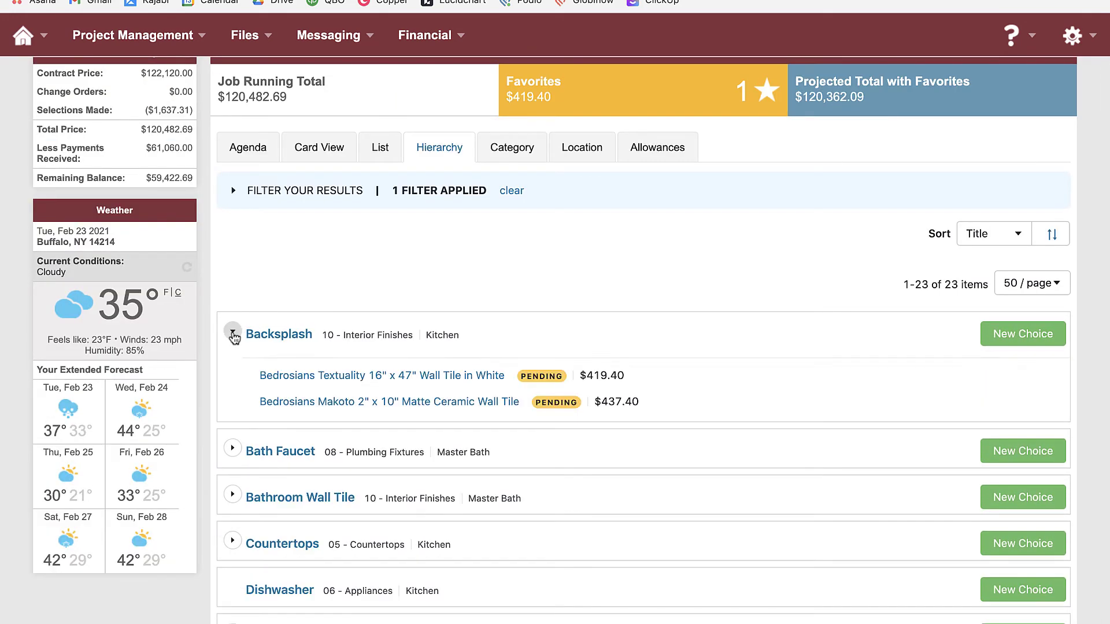
{"action": "left_click", "coordinate": [233, 452]}
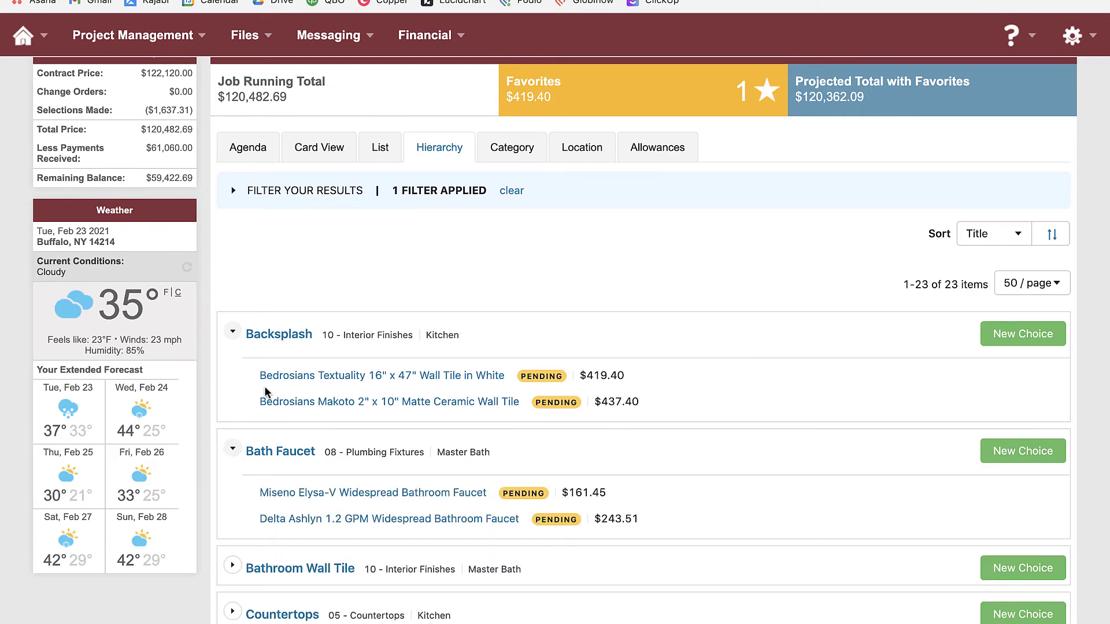
{"action": "scroll", "coordinate": [257, 505], "scroll_direction": "down", "scroll_amount": 1}
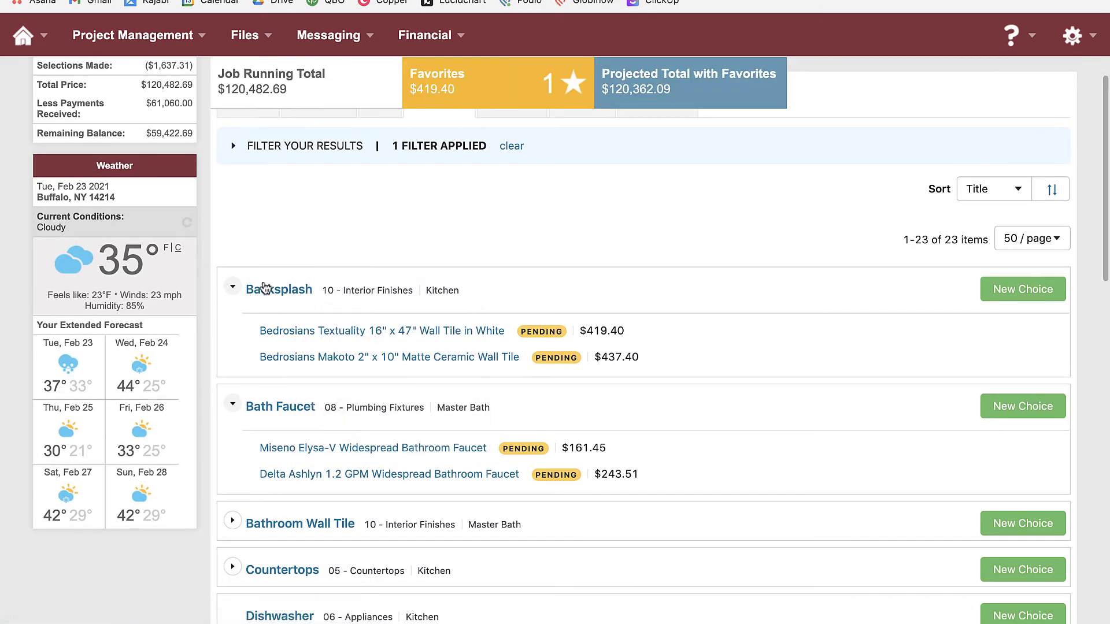
{"action": "mouse_move", "coordinate": [279, 297]}
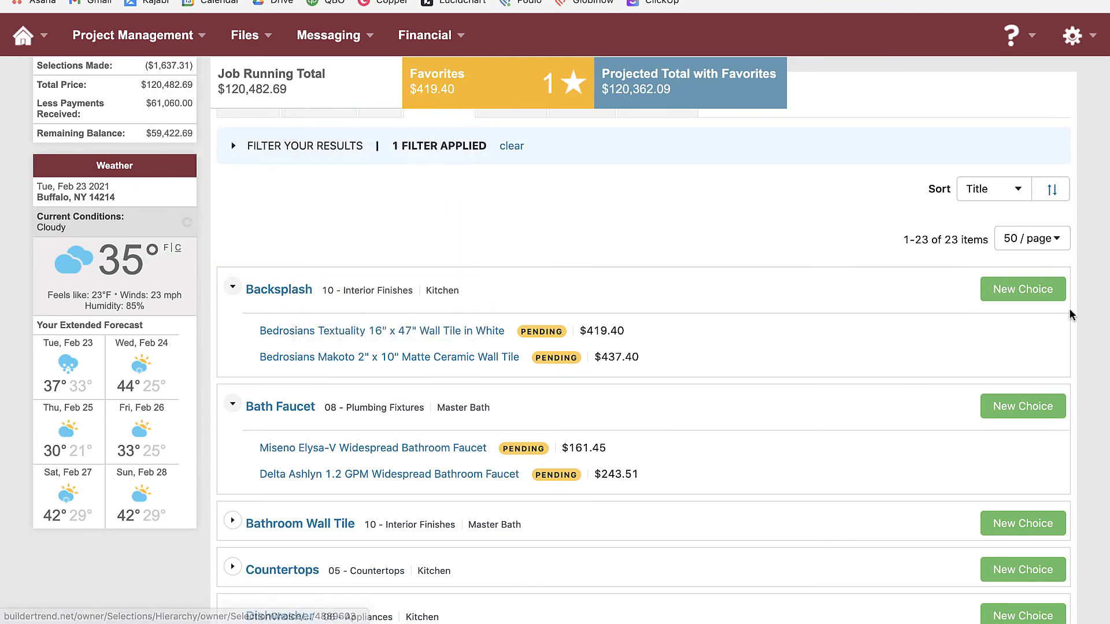
{"action": "scroll", "coordinate": [688, 384], "scroll_direction": "down", "scroll_amount": 1}
{"action": "scroll", "coordinate": [688, 385], "scroll_direction": "up", "scroll_amount": 4}
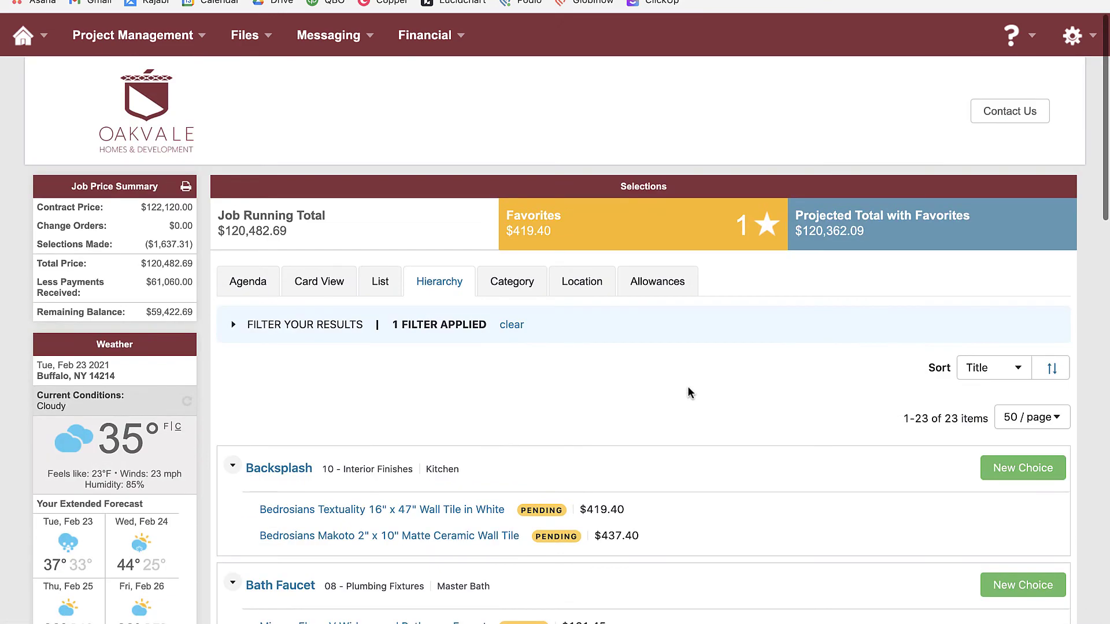
Group the selections by Category and expand 08 - Plumbing Fixtures
{"action": "left_click", "coordinate": [511, 287]}
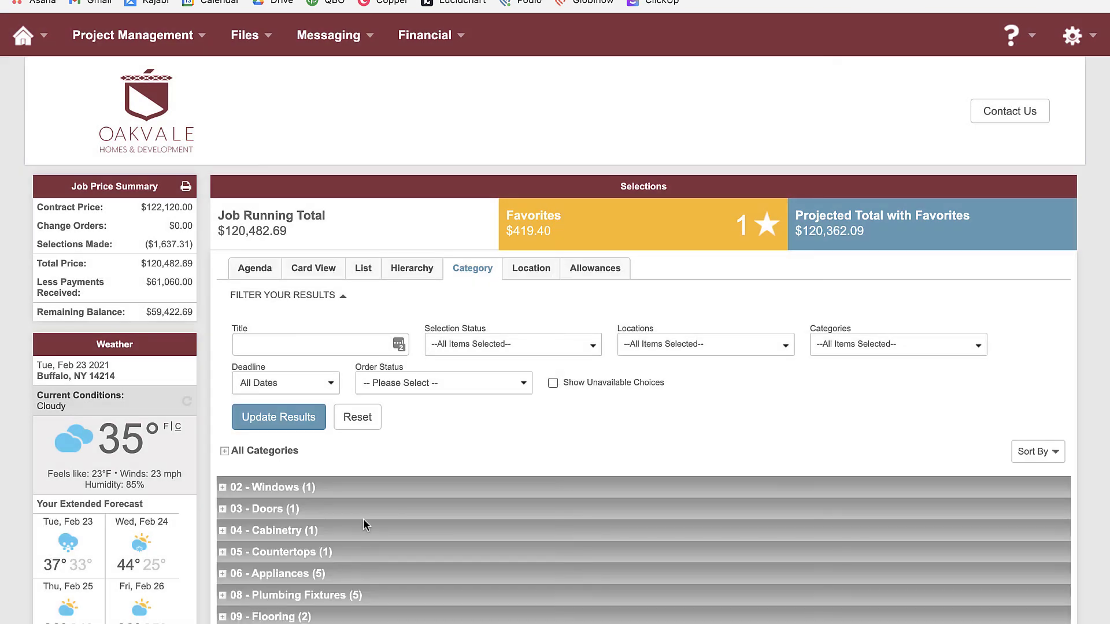
{"action": "scroll", "coordinate": [365, 518], "scroll_direction": "down", "scroll_amount": 3}
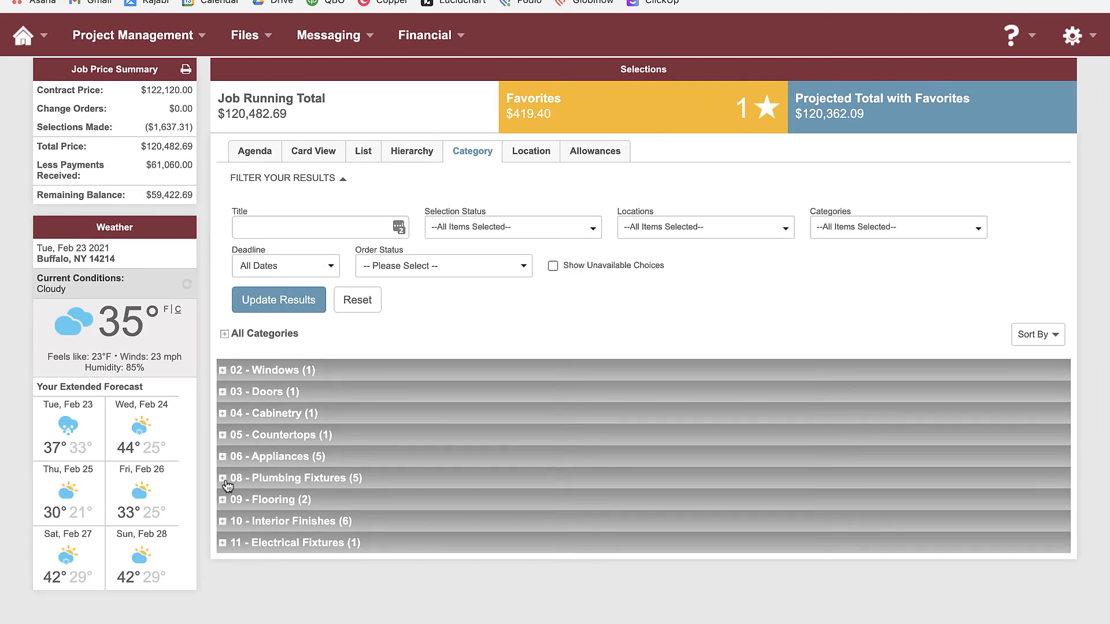
{"action": "left_click", "coordinate": [225, 480]}
{"action": "scroll", "coordinate": [321, 511], "scroll_direction": "down", "scroll_amount": 3}
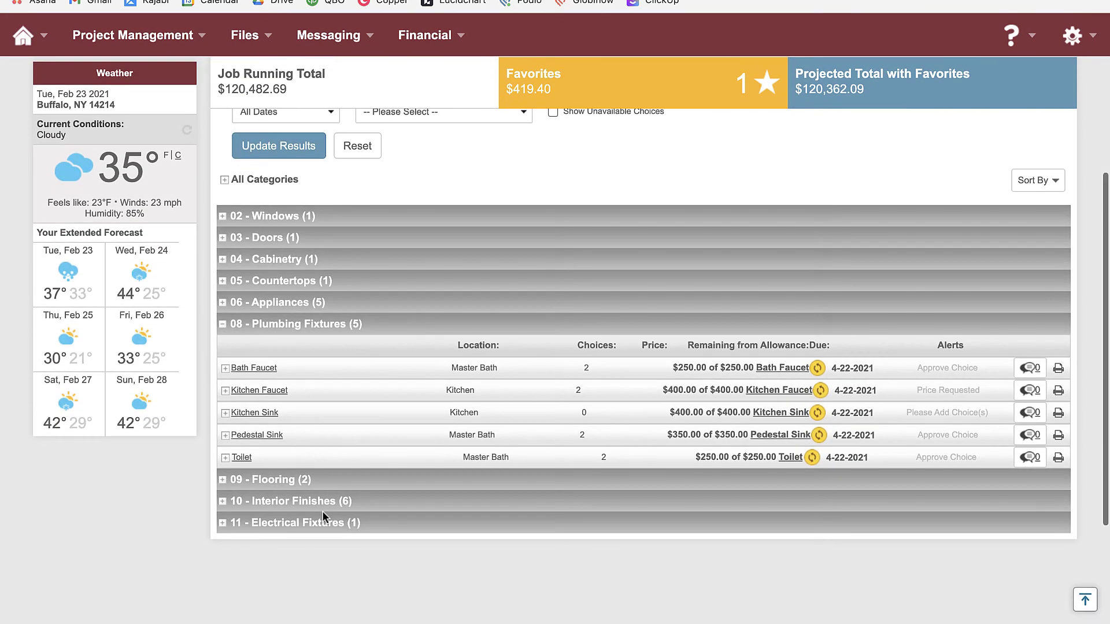
{"action": "scroll", "coordinate": [322, 511], "scroll_direction": "up", "scroll_amount": 5}
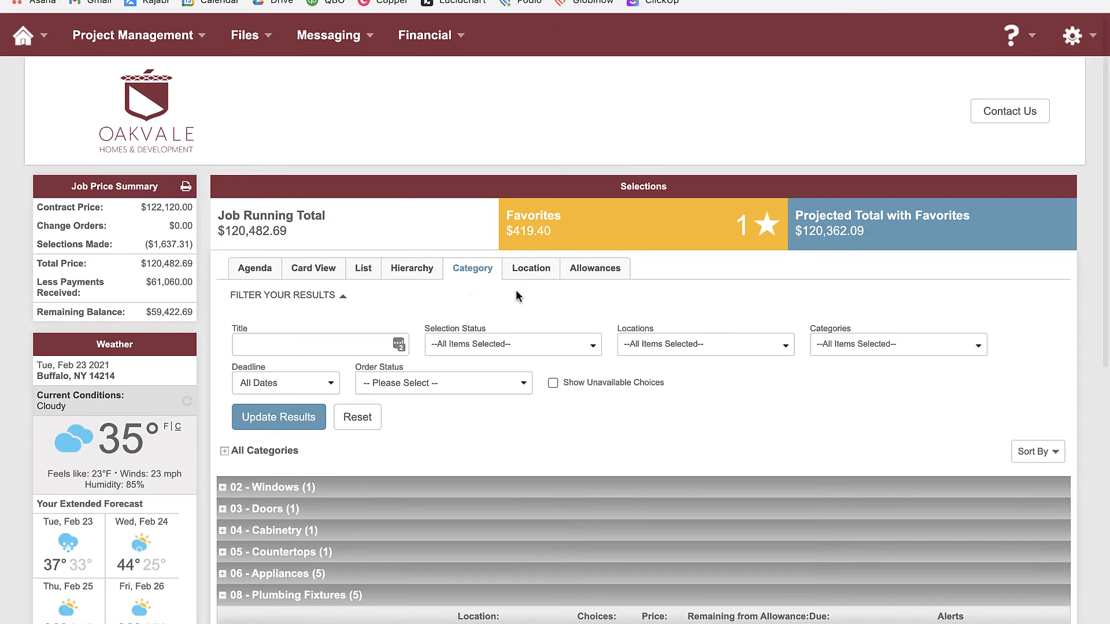
Regroup by Location and expand Master Bath to its six selections
{"action": "left_click", "coordinate": [531, 276]}
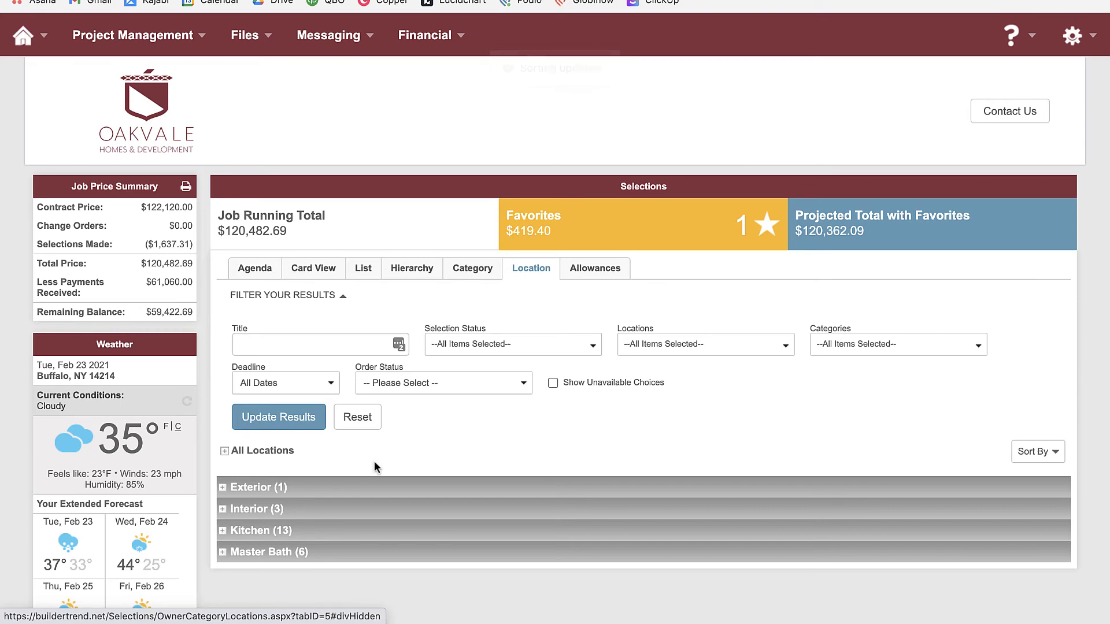
{"action": "scroll", "coordinate": [372, 468], "scroll_direction": "down", "scroll_amount": 1}
{"action": "left_click", "coordinate": [222, 502]}
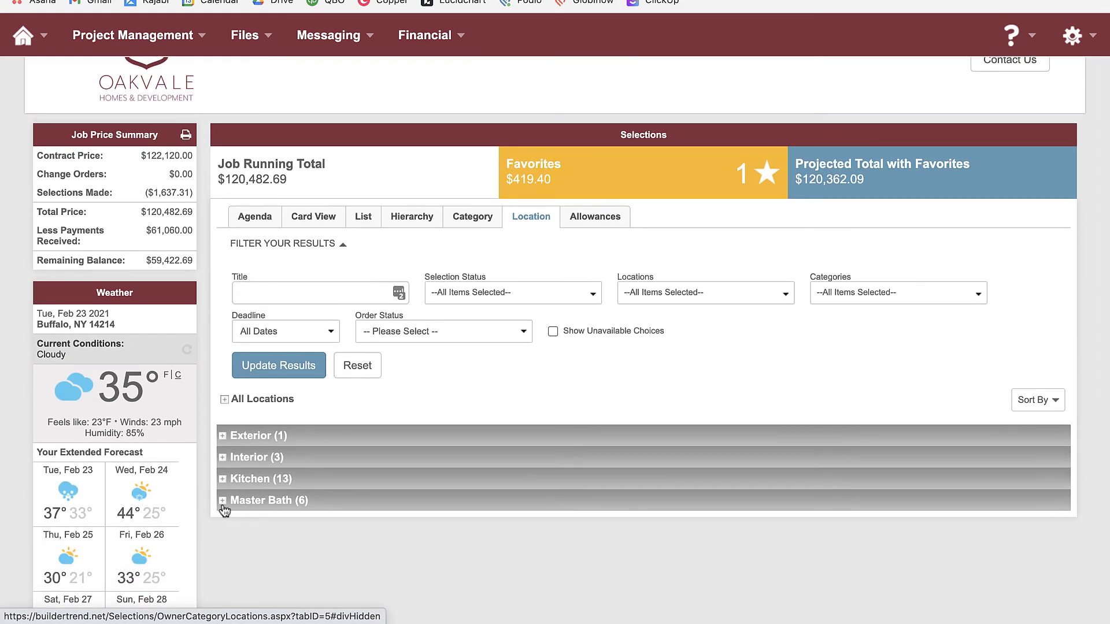
{"action": "scroll", "coordinate": [379, 522], "scroll_direction": "down", "scroll_amount": 2}
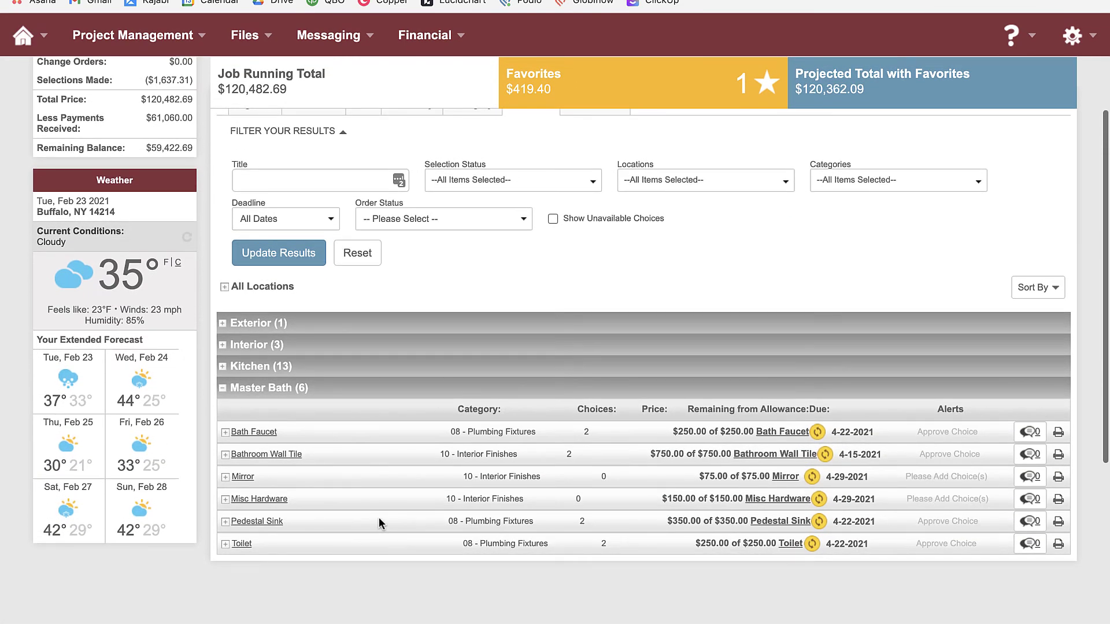
{"action": "scroll", "coordinate": [379, 517], "scroll_direction": "up", "scroll_amount": 2}
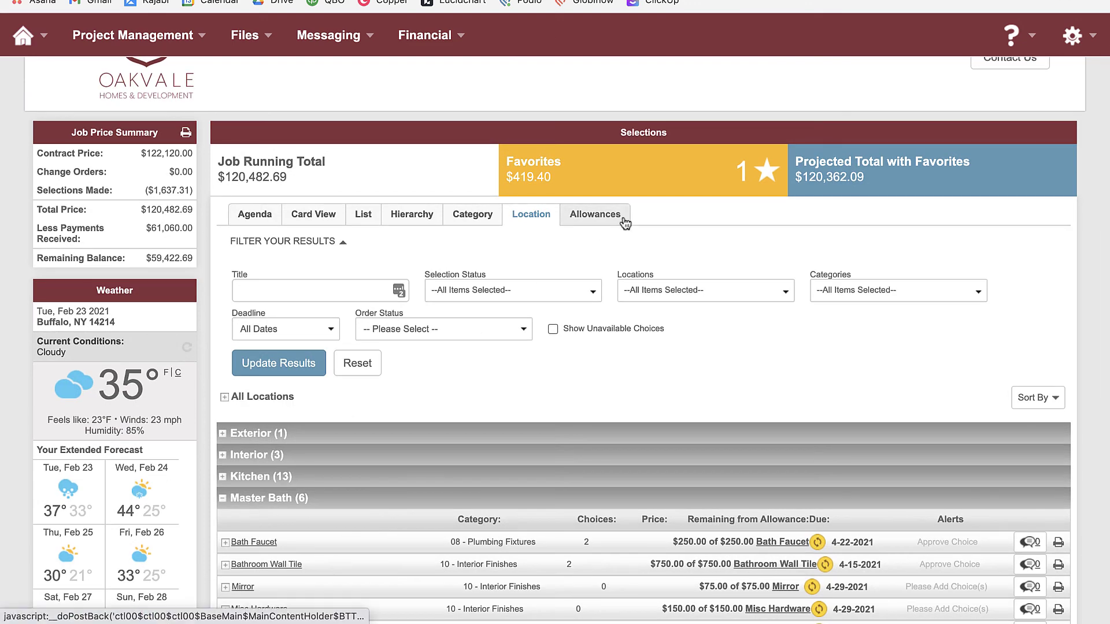
Switch to the Allowances tab and scroll through the 23 assigned selections' allowances
{"action": "left_click", "coordinate": [625, 222]}
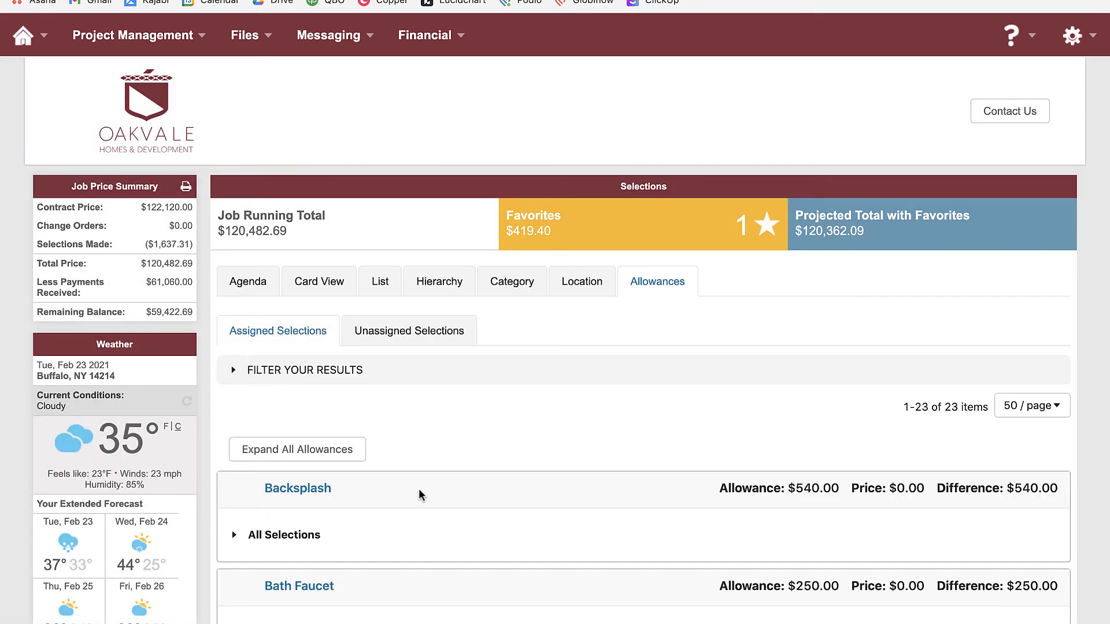
{"action": "scroll", "coordinate": [541, 506], "scroll_direction": "down", "scroll_amount": 5}
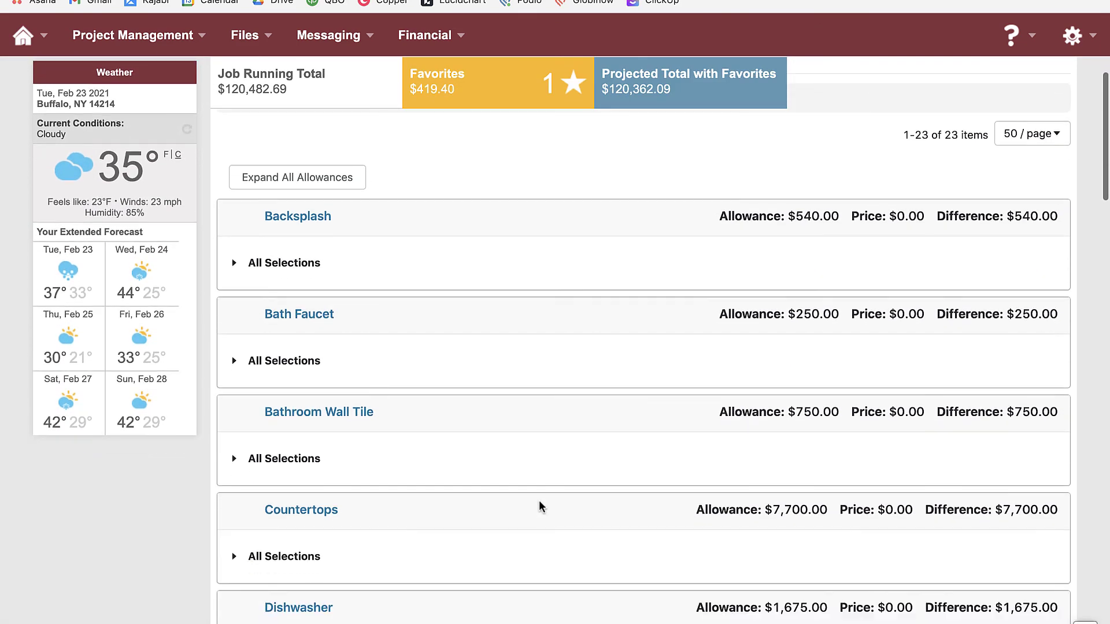
{"action": "scroll", "coordinate": [540, 506], "scroll_direction": "up", "scroll_amount": 4}
{"action": "scroll", "coordinate": [540, 506], "scroll_direction": "up", "scroll_amount": 1}
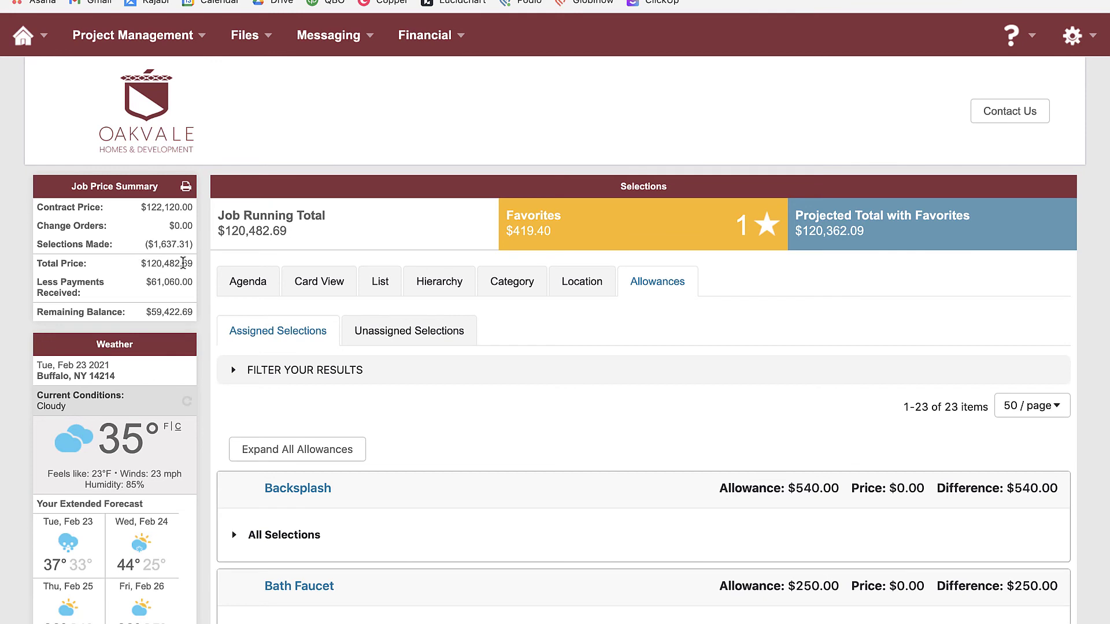
{"action": "left_click_drag", "start_coordinate": [195, 264], "coordinate": [144, 264]}
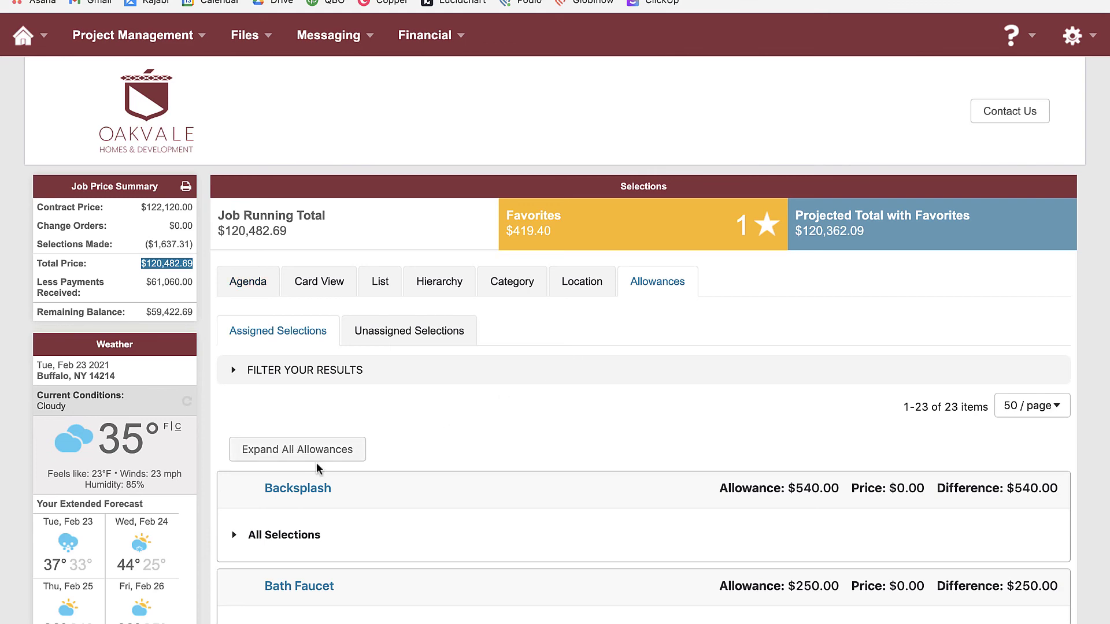
{"action": "scroll", "coordinate": [515, 462], "scroll_direction": "down", "scroll_amount": 20}
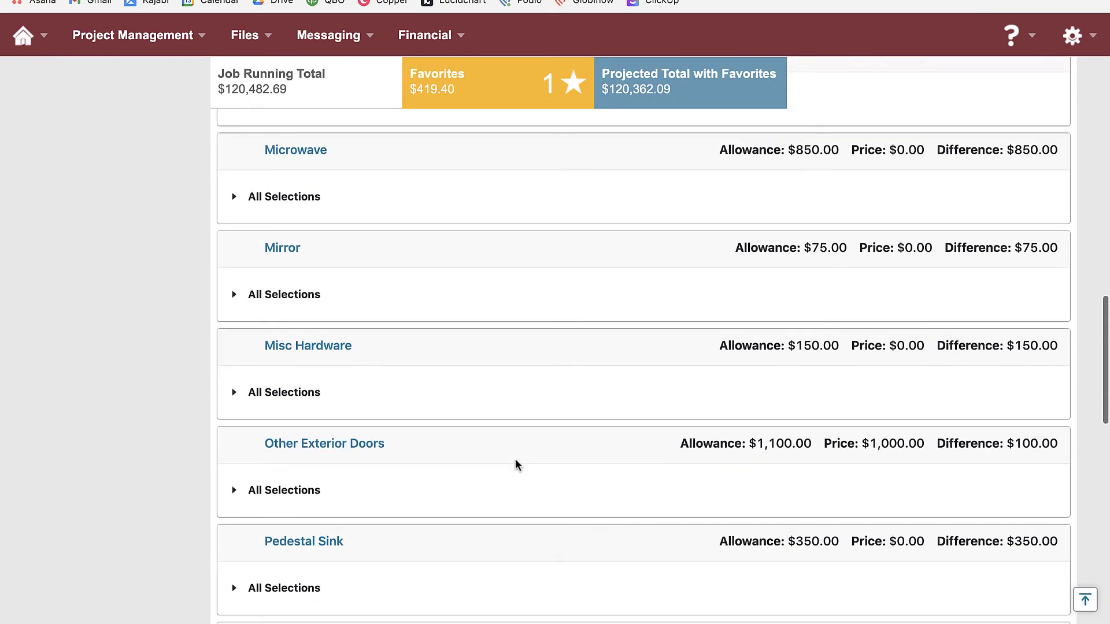
{"action": "scroll", "coordinate": [517, 465], "scroll_direction": "down", "scroll_amount": 10}
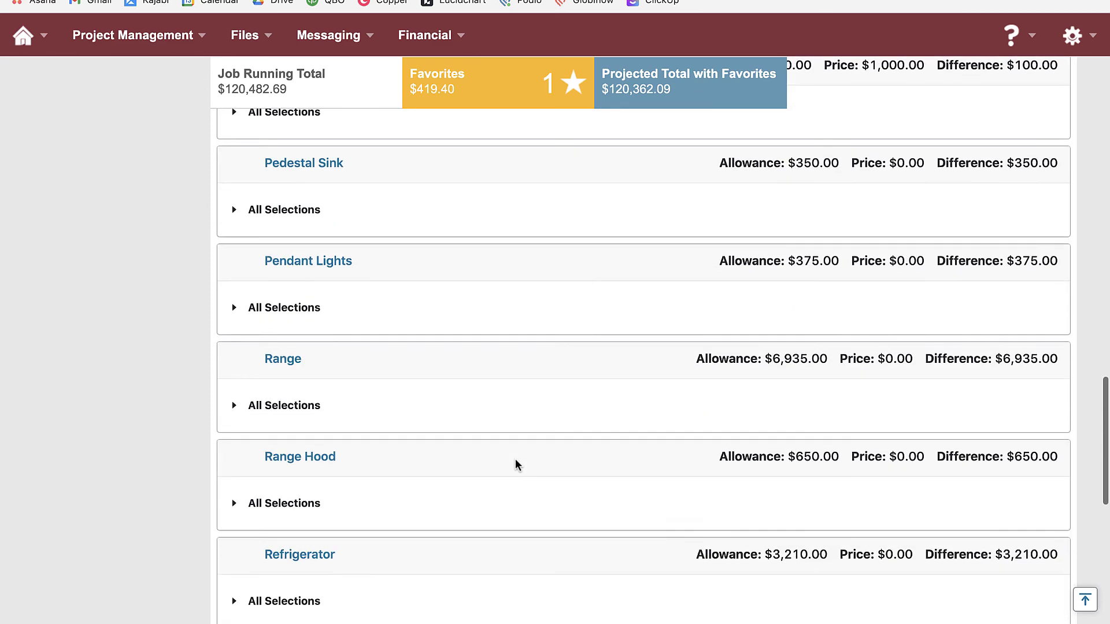
{"action": "scroll", "coordinate": [516, 464], "scroll_direction": "down", "scroll_amount": 3}
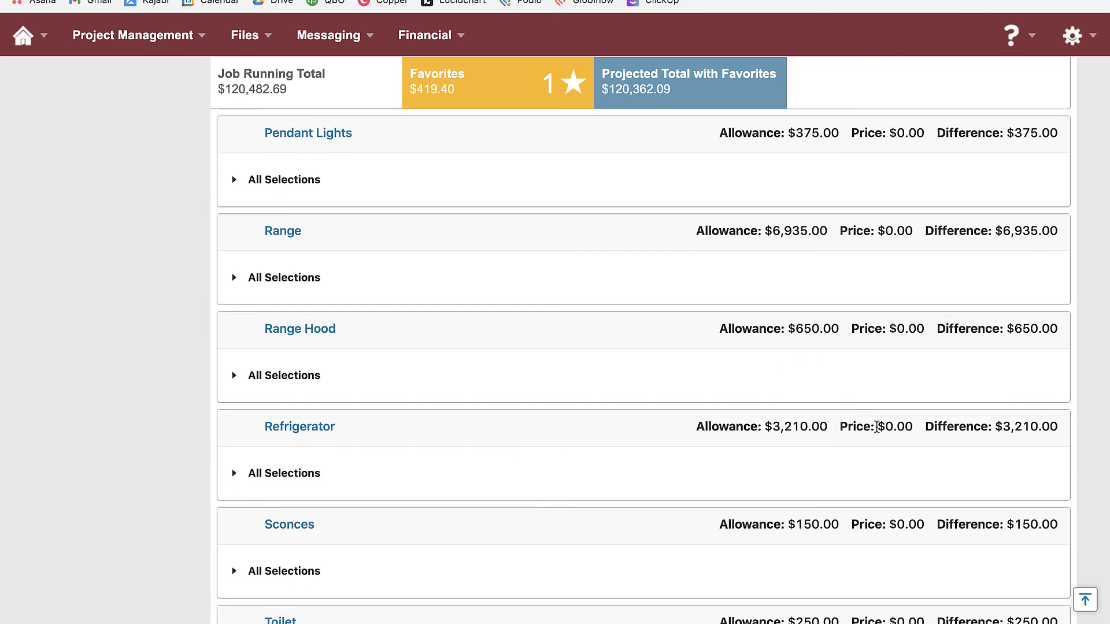
{"action": "scroll", "coordinate": [907, 473], "scroll_direction": "down", "scroll_amount": 5}
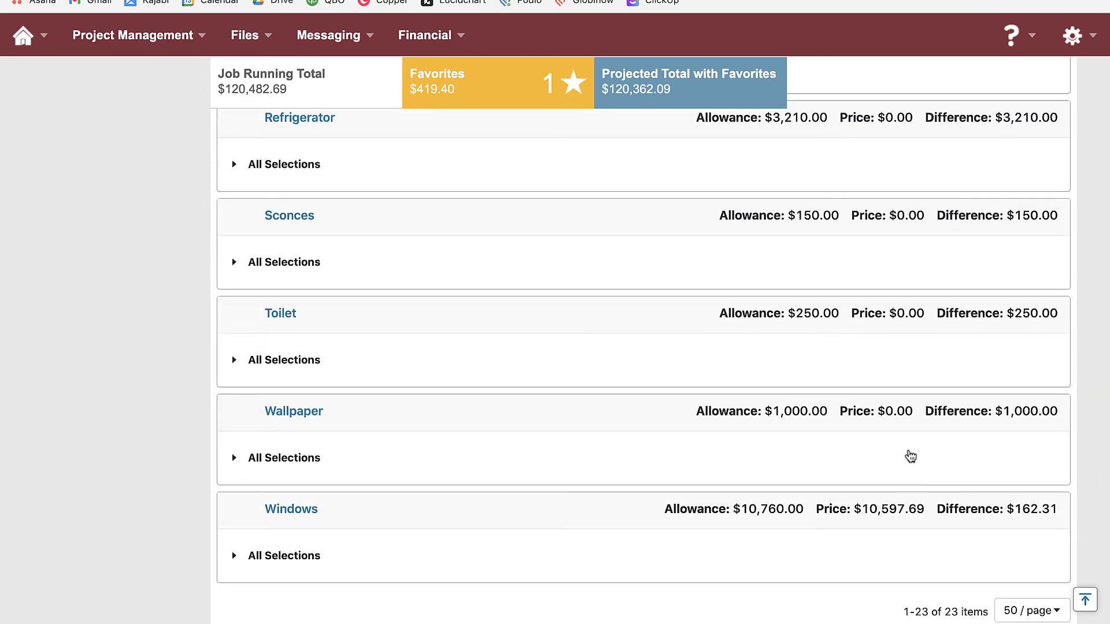
{"action": "scroll", "coordinate": [911, 457], "scroll_direction": "up", "scroll_amount": 20}
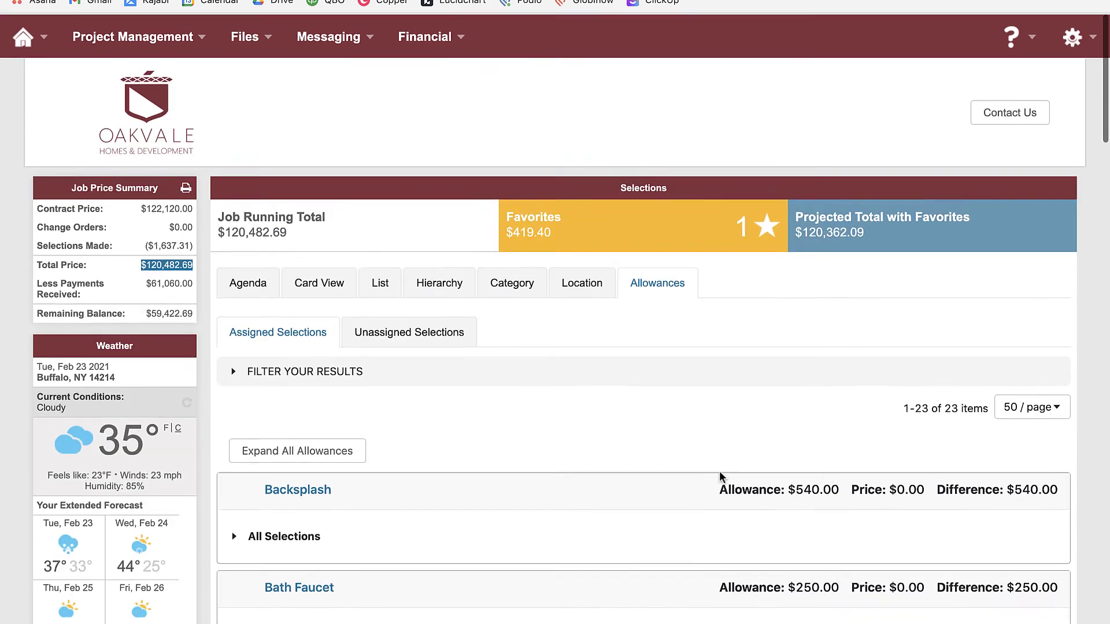
Filter allowances by Selection Status 'Selected', leaving Kitchen Cabinets, Other Exterior Doors and Windows
{"action": "left_click", "coordinate": [263, 377]}
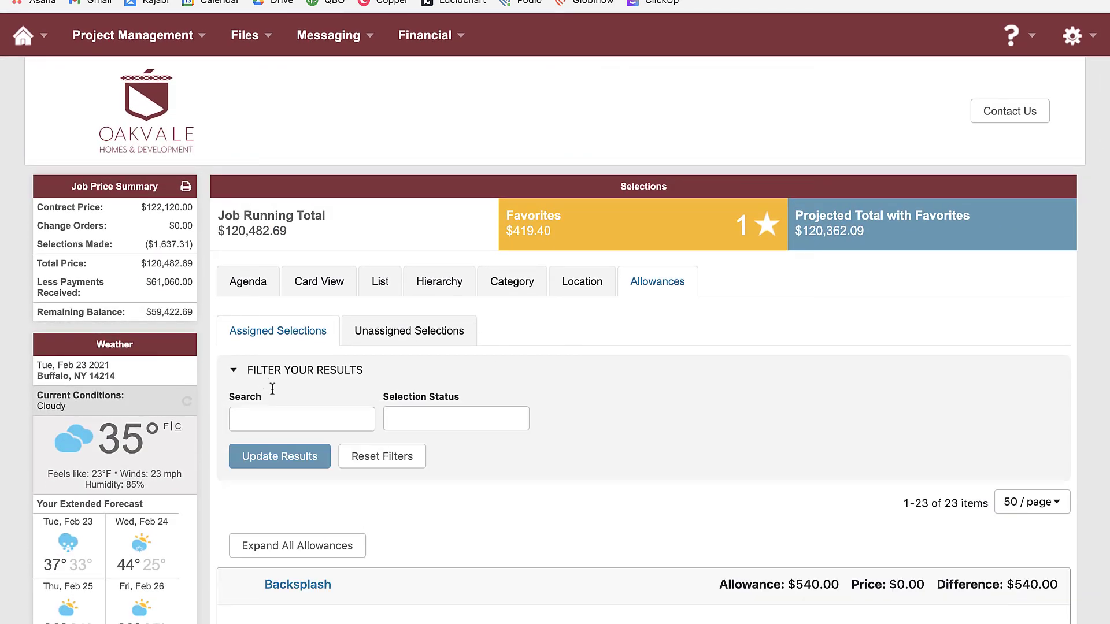
{"action": "left_click", "coordinate": [469, 419]}
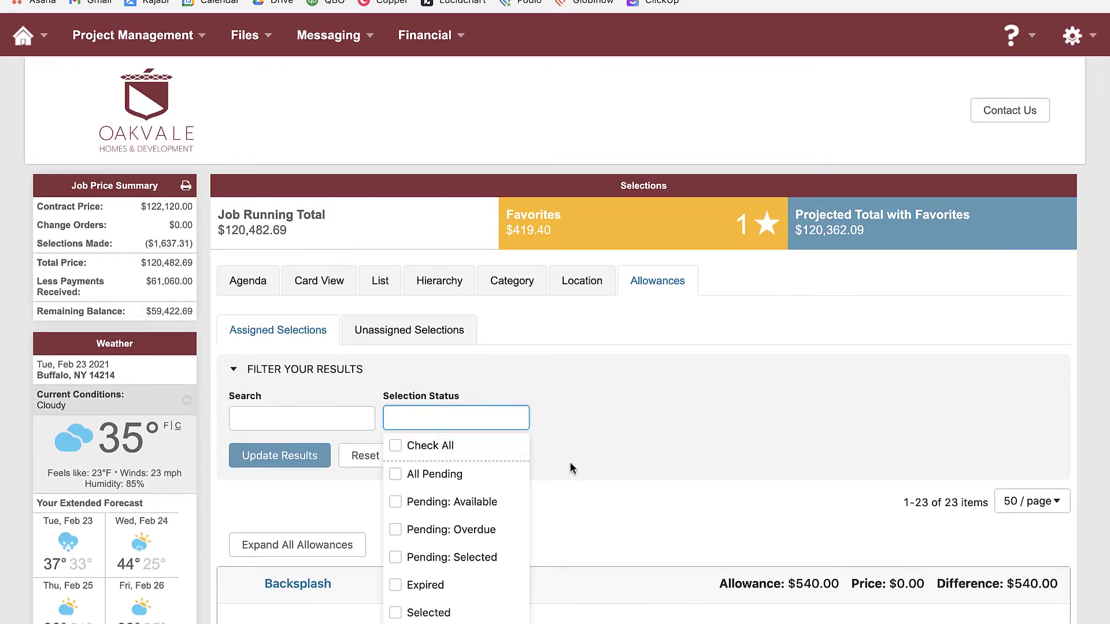
{"action": "scroll", "coordinate": [570, 461], "scroll_direction": "down", "scroll_amount": 1}
{"action": "left_click", "coordinate": [439, 546]}
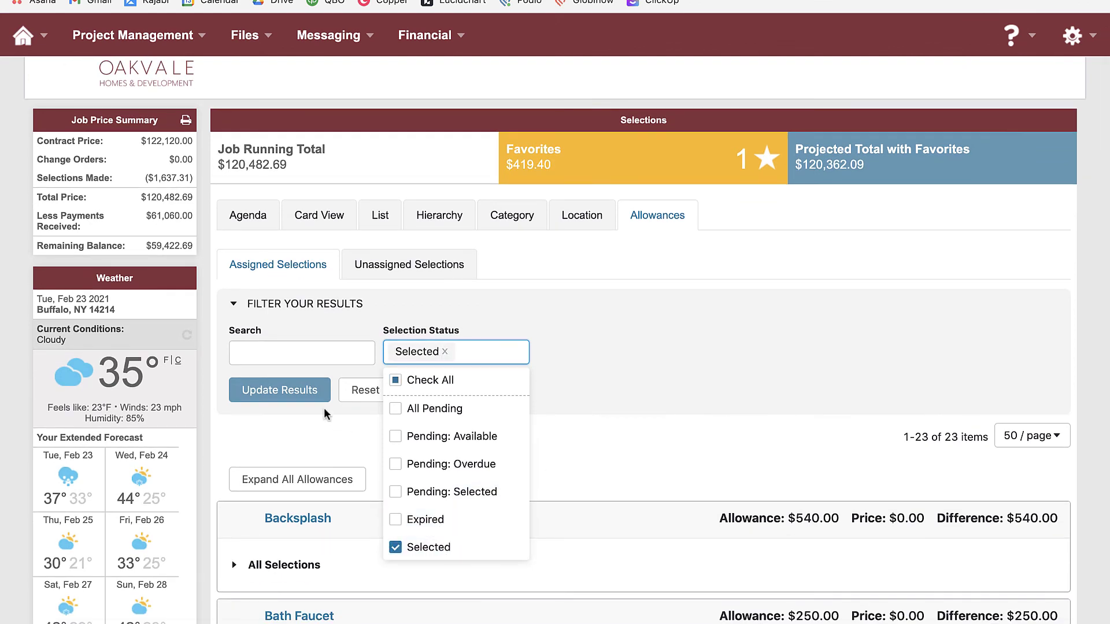
{"action": "left_click", "coordinate": [297, 389]}
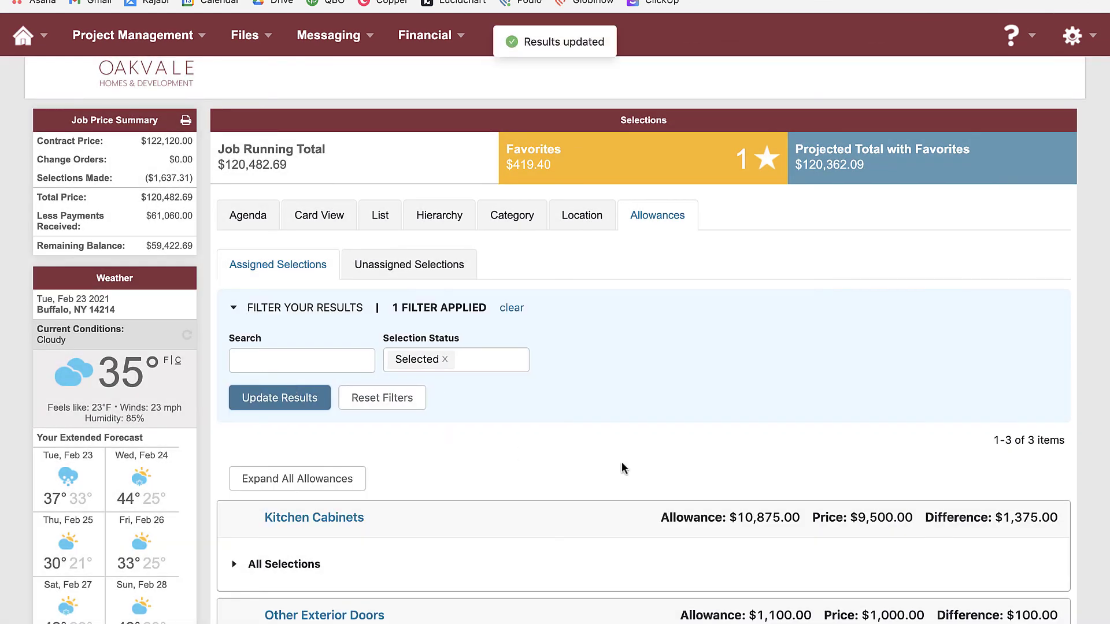
{"action": "scroll", "coordinate": [665, 470], "scroll_direction": "down", "scroll_amount": 3}
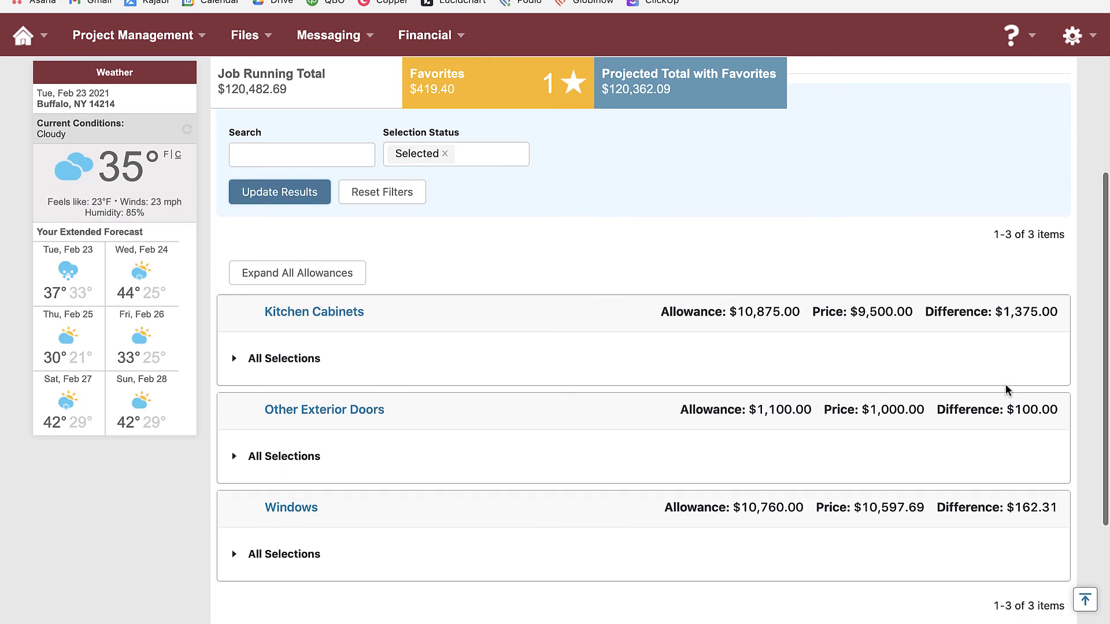
{"action": "scroll", "coordinate": [1035, 339], "scroll_direction": "down", "scroll_amount": 1}
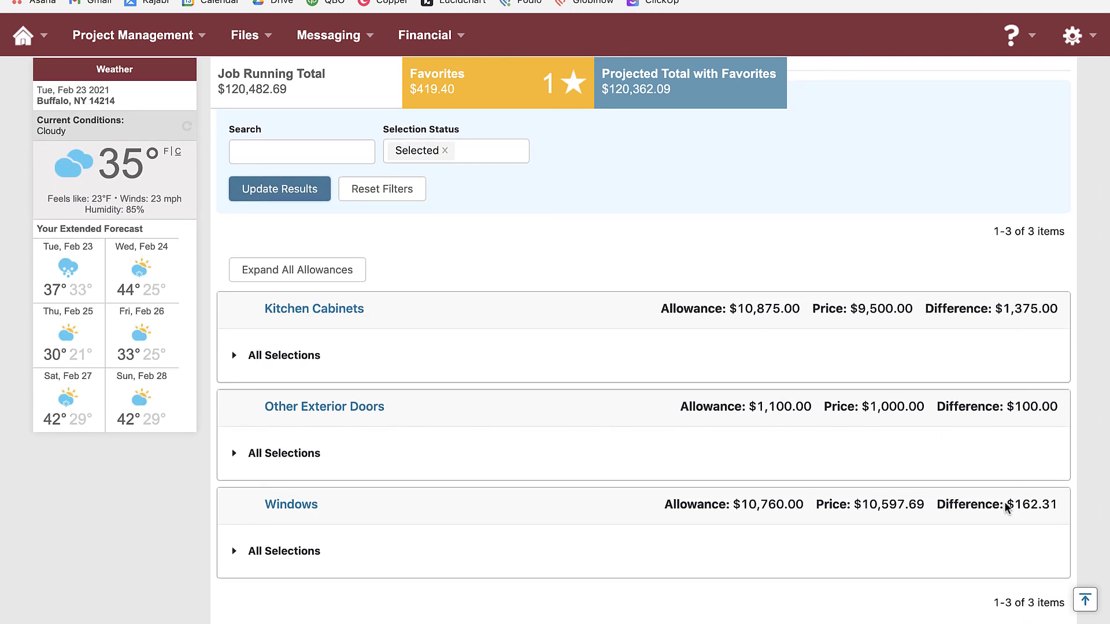
{"action": "scroll", "coordinate": [1008, 503], "scroll_direction": "down", "scroll_amount": 2}
{"action": "scroll", "coordinate": [1006, 503], "scroll_direction": "up", "scroll_amount": 2}
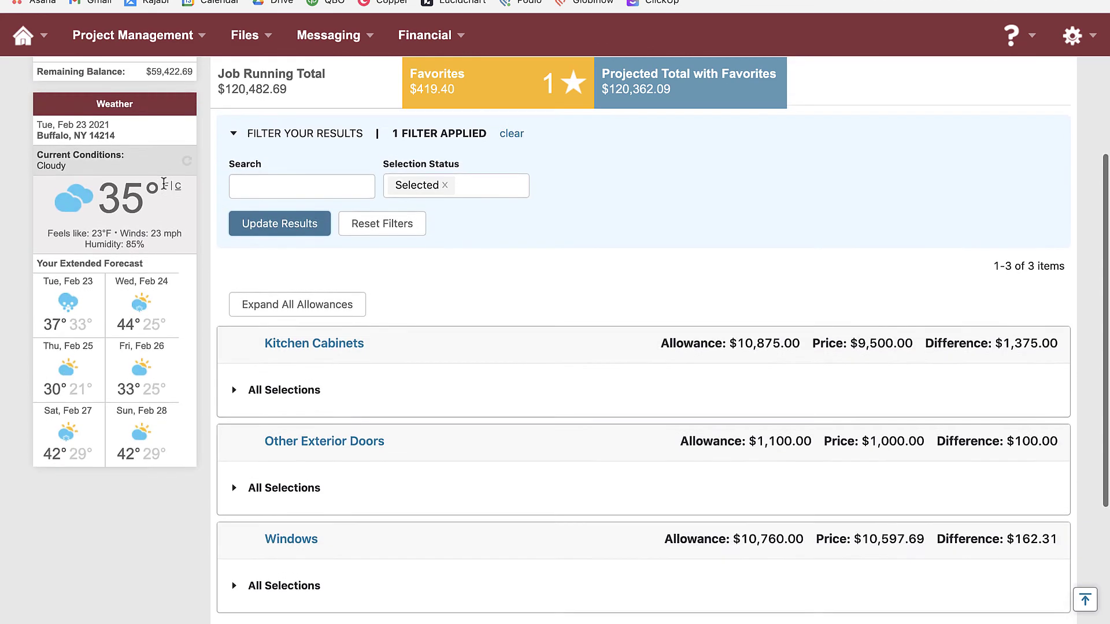
{"action": "scroll", "coordinate": [181, 108], "scroll_direction": "up", "scroll_amount": 3}
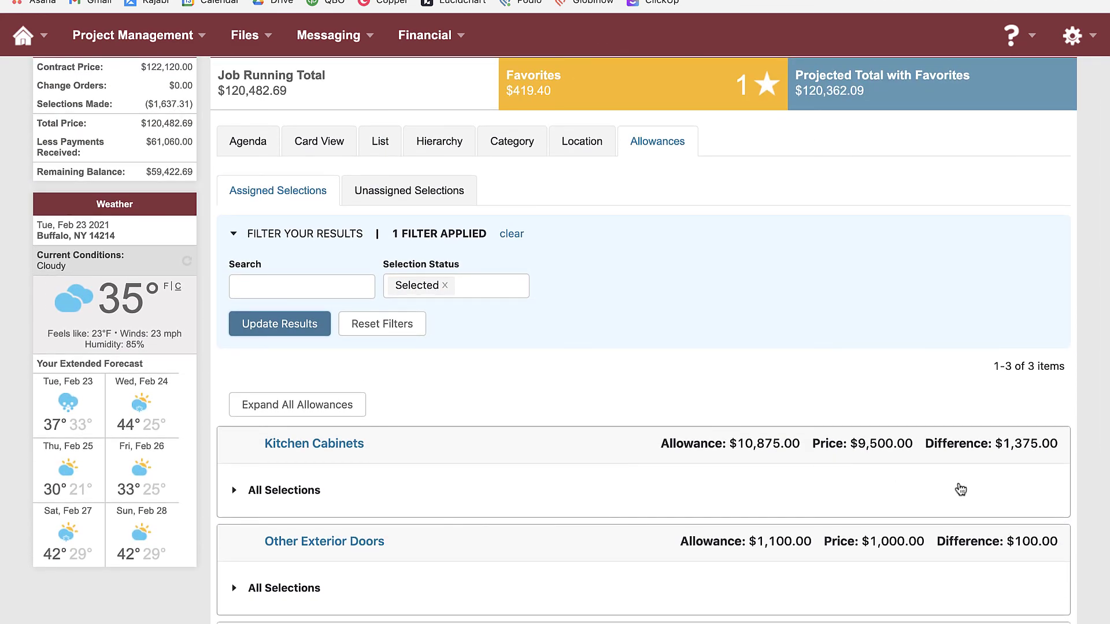
{"action": "scroll", "coordinate": [959, 485], "scroll_direction": "up", "scroll_amount": 4}
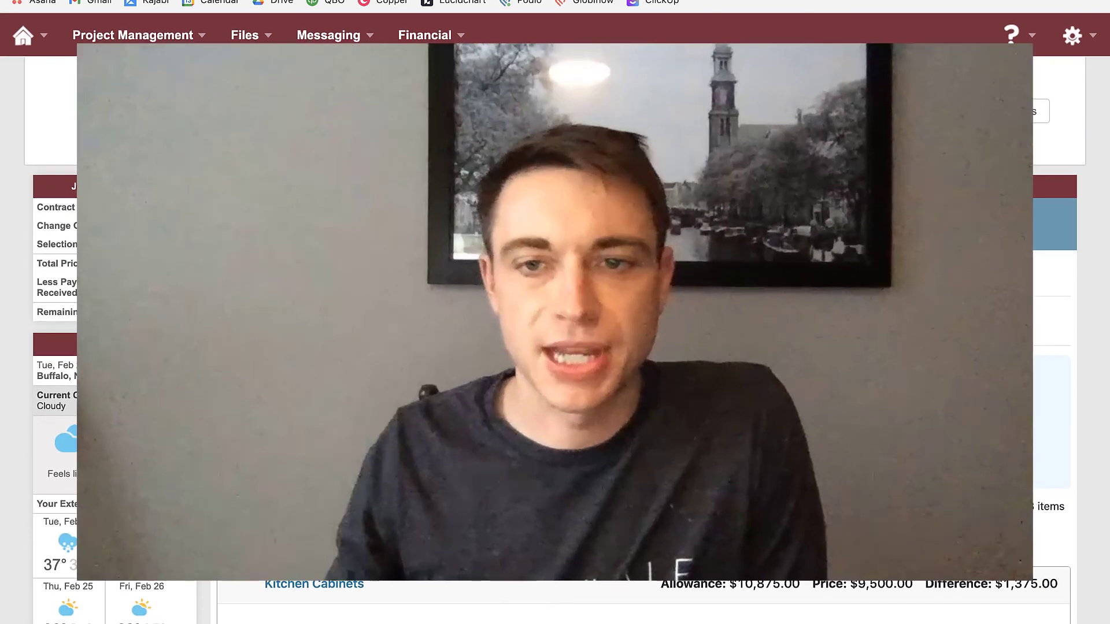